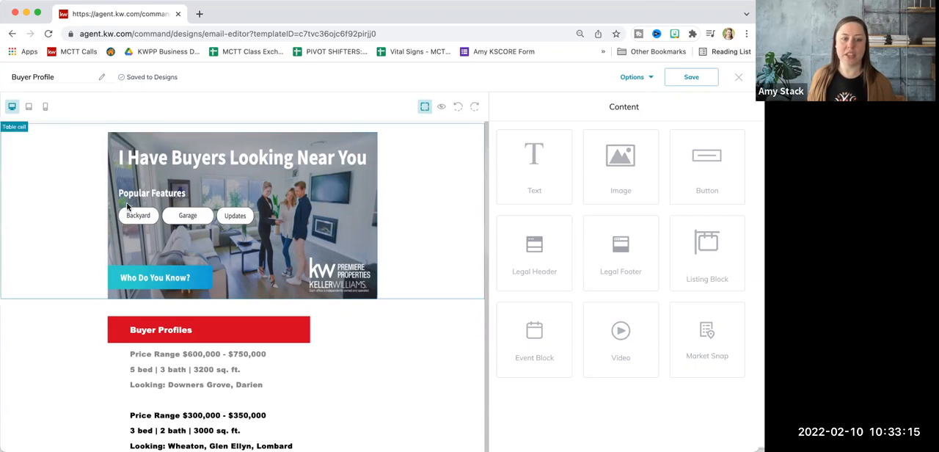
# Examine the Buyer Profile email design from banner to footer, both in the editor and in its desktop preview
pyautogui.scroll(-3, 241, 348)
pyautogui.scroll(-4, 241, 346)
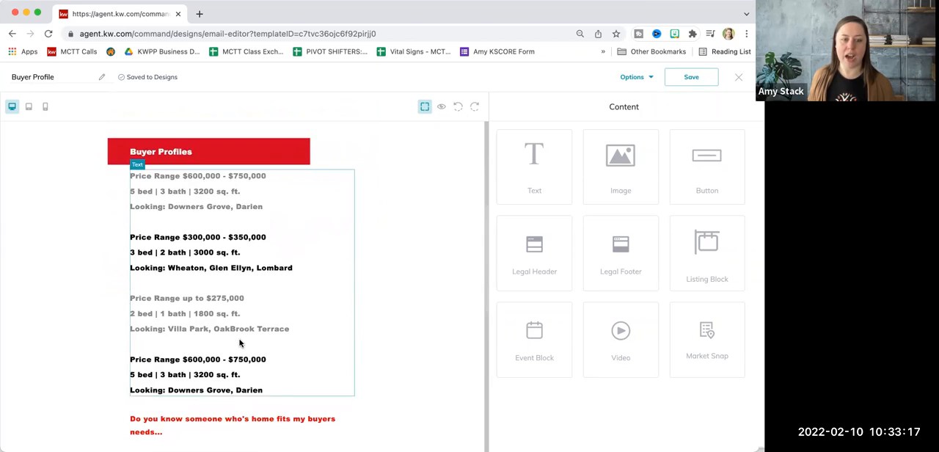
pyautogui.scroll(3, 220, 230)
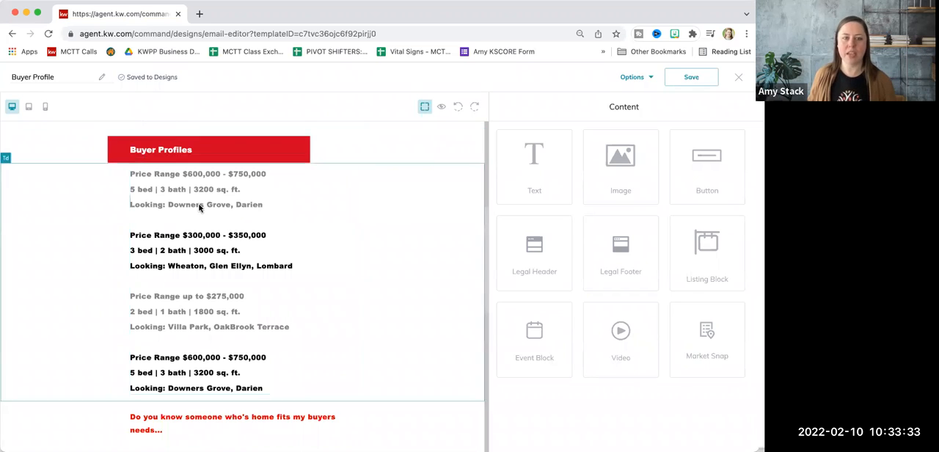
pyautogui.scroll(5, 245, 210)
pyautogui.scroll(-8, 271, 226)
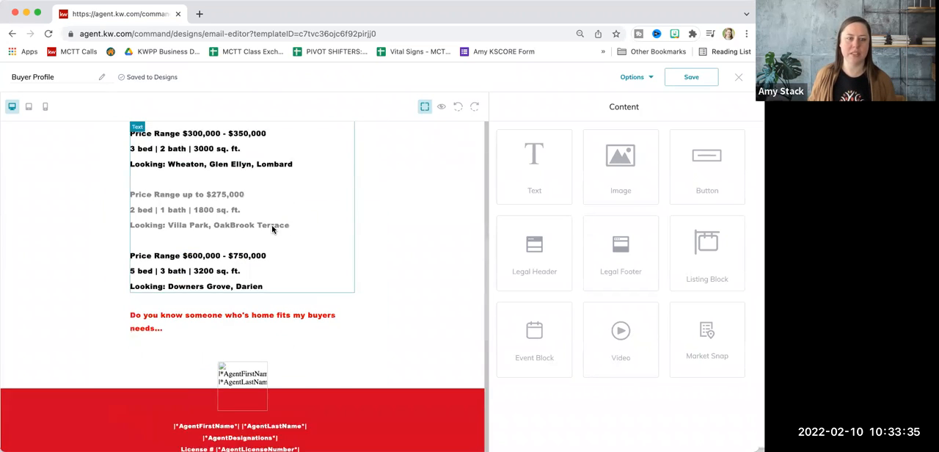
pyautogui.scroll(3, 316, 198)
pyautogui.click(441, 107)
pyautogui.scroll(-6, 557, 291)
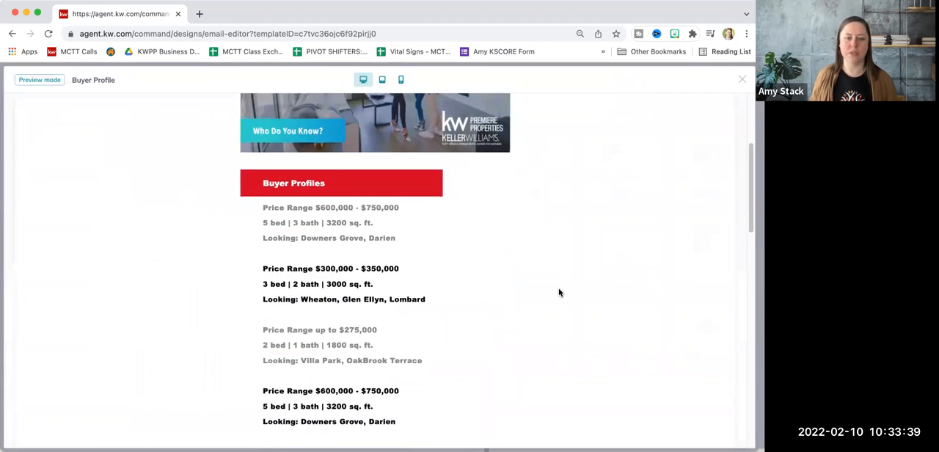
pyautogui.scroll(-3, 558, 292)
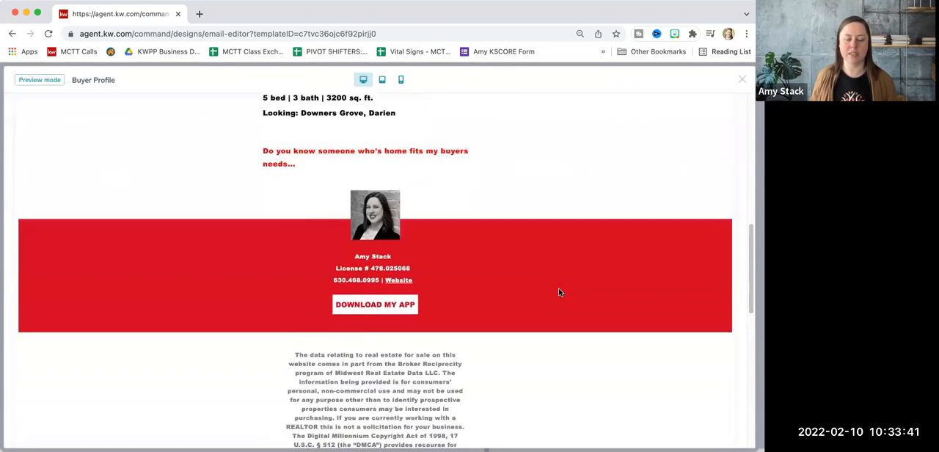
pyautogui.scroll(9, 558, 292)
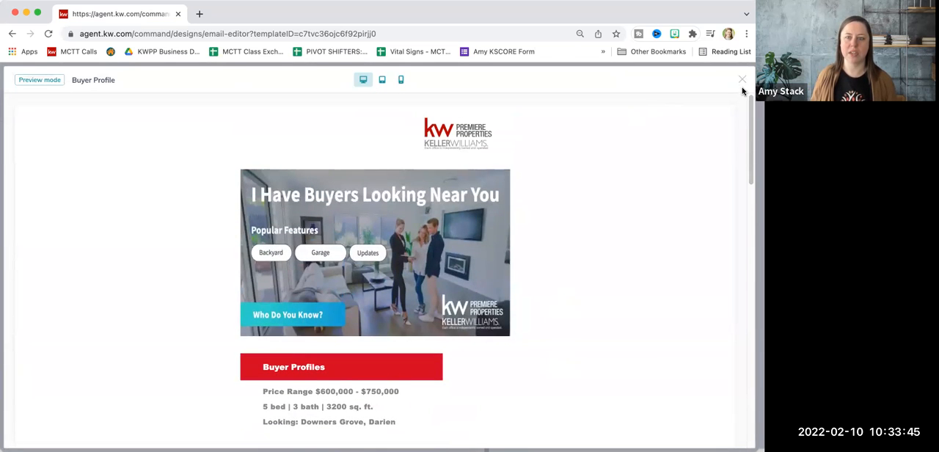
pyautogui.click(742, 79)
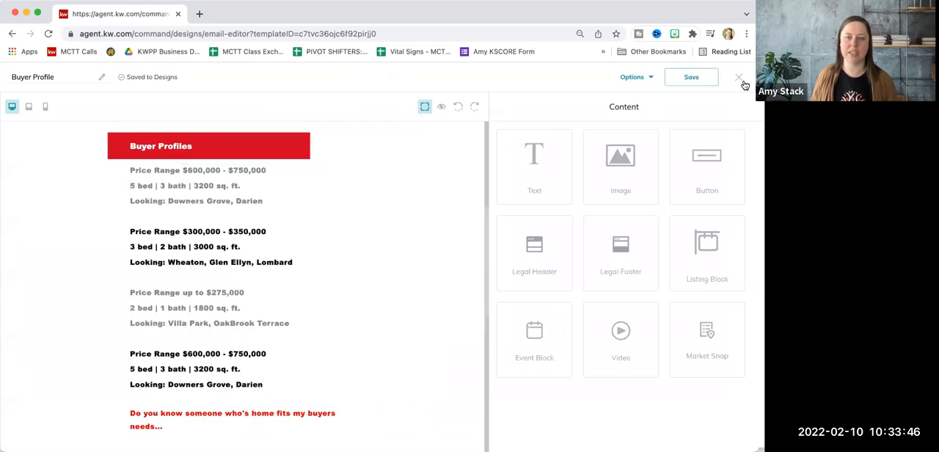
# Open the Command dashboard at agent.kw.com in a new browser tab and go to the Campaigns area
pyautogui.click(198, 14)
pyautogui.moveTo(106, 26); pyautogui.dragTo(93, 28)
pyautogui.click(110, 31)
pyautogui.write('ag')
pyautogui.press('Return')
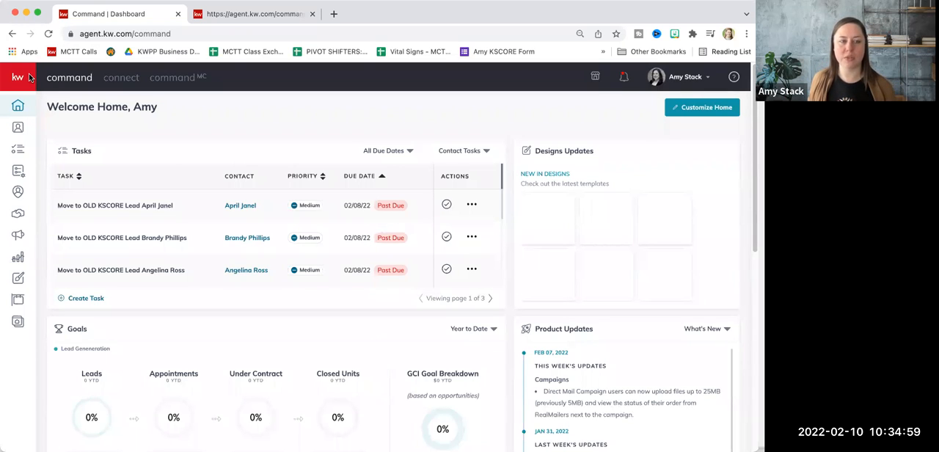
pyautogui.moveTo(25, 272)
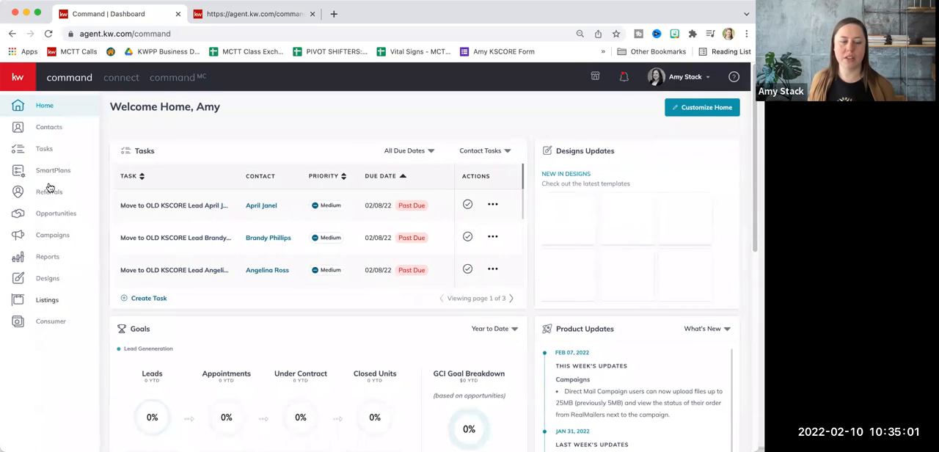
pyautogui.click(48, 236)
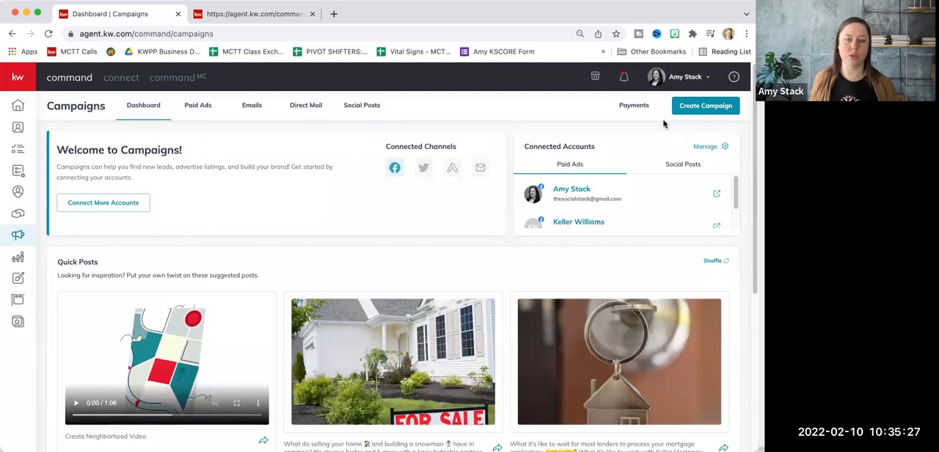
# Start a new email campaign and name it "Buyer Profile Test"
pyautogui.click(705, 106)
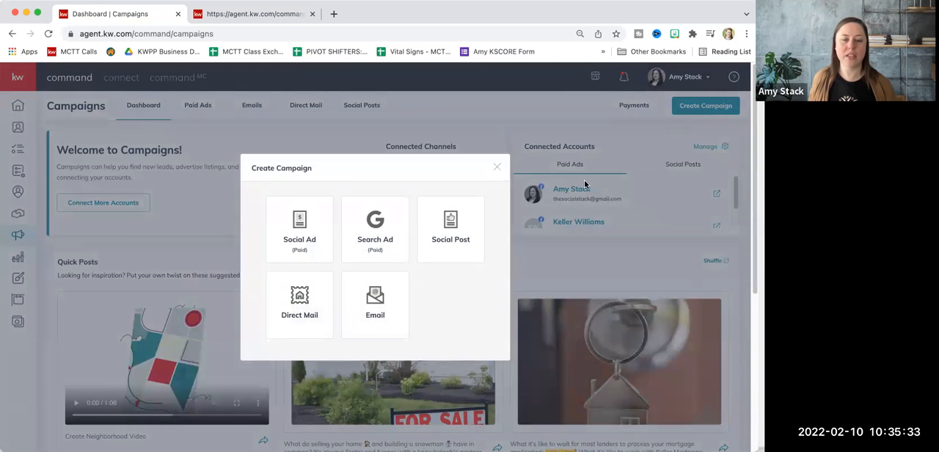
pyautogui.click(389, 310)
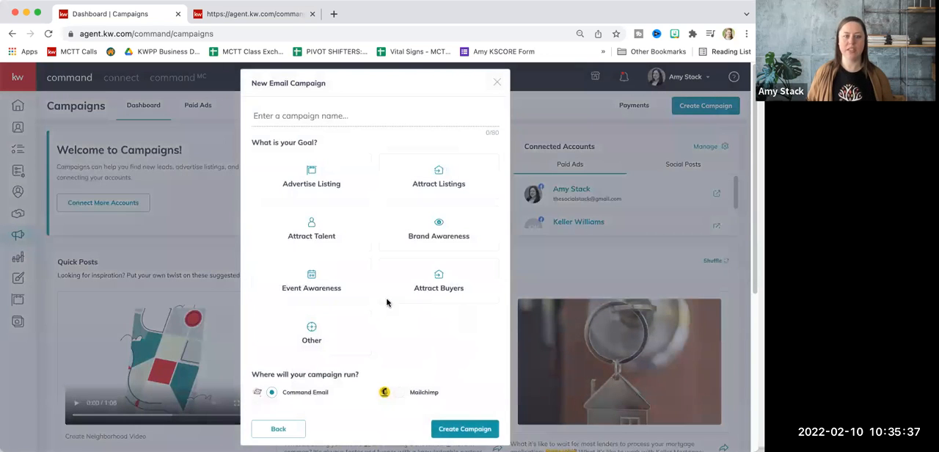
pyautogui.scroll(-2, 378, 244)
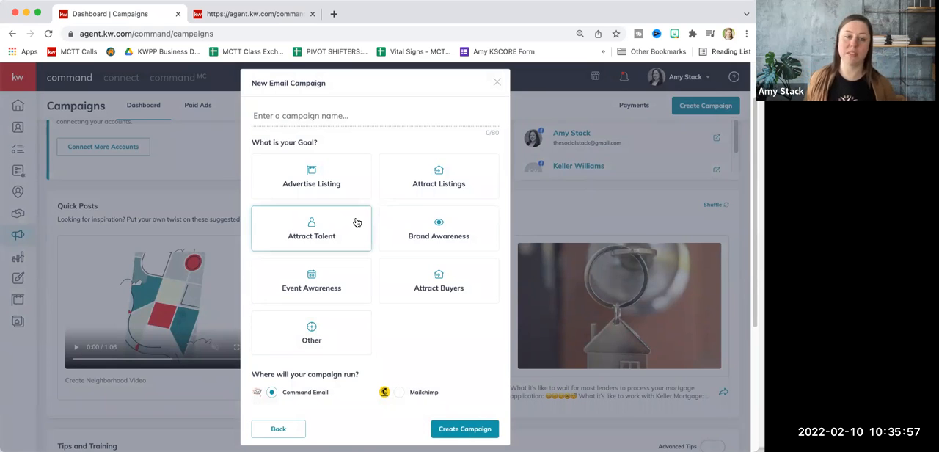
pyautogui.click(317, 115)
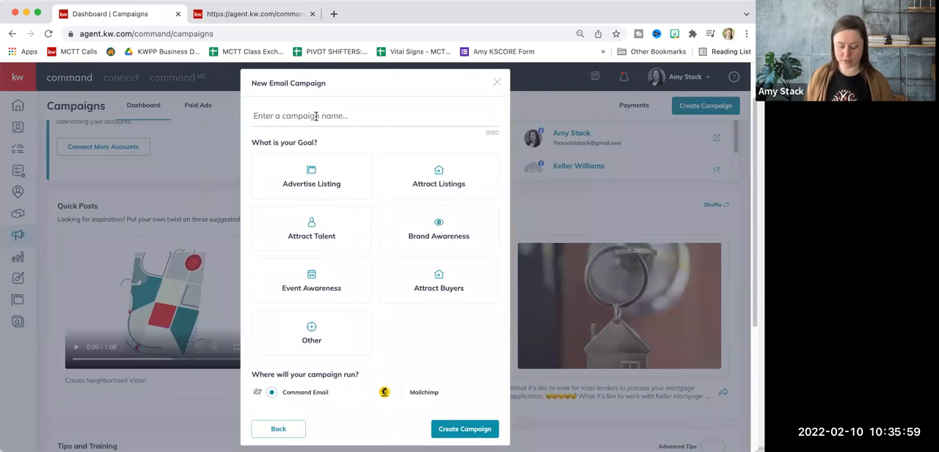
pyautogui.write('Buyer Profile ')
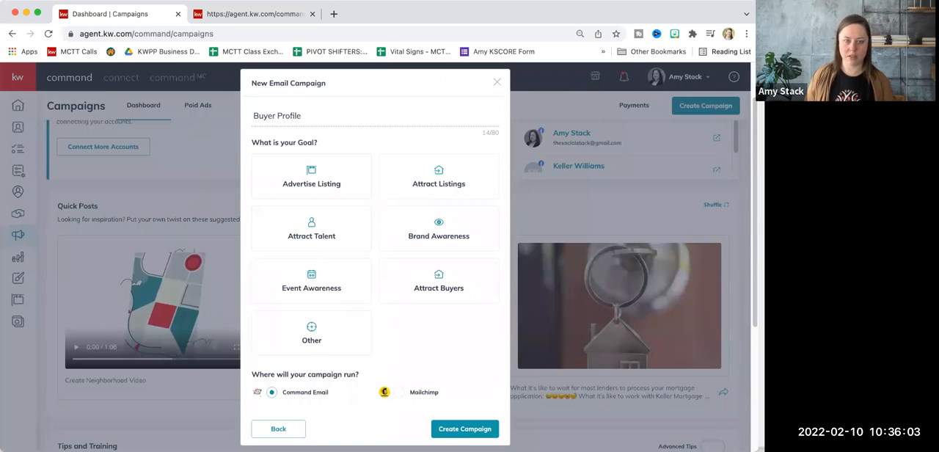
pyautogui.write('Test')
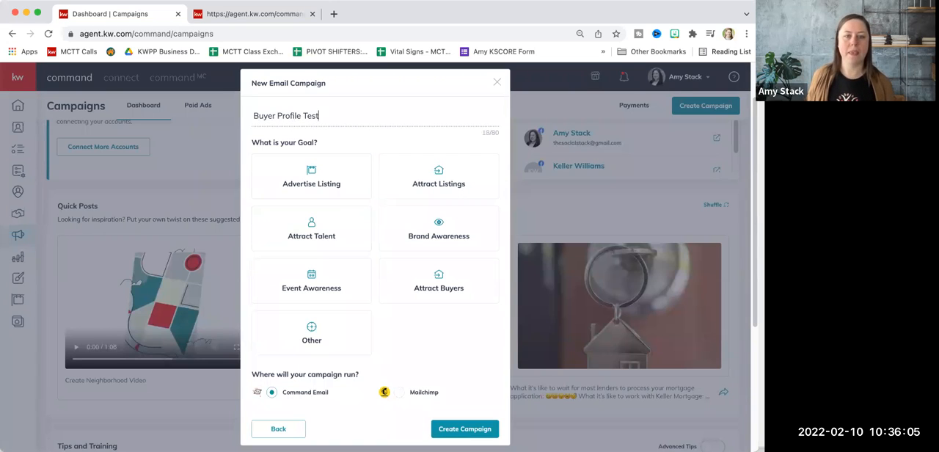
# Choose Attract Listings as the campaign goal and create the email campaign
pyautogui.click(353, 173)
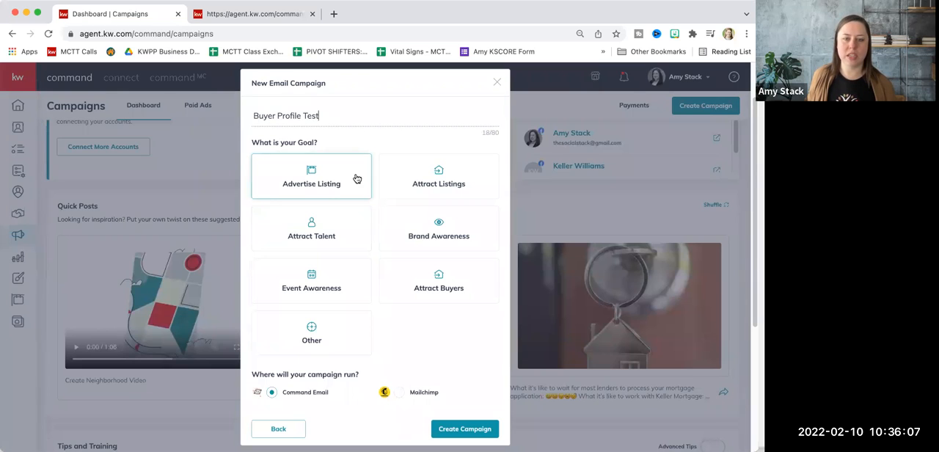
pyautogui.click(435, 185)
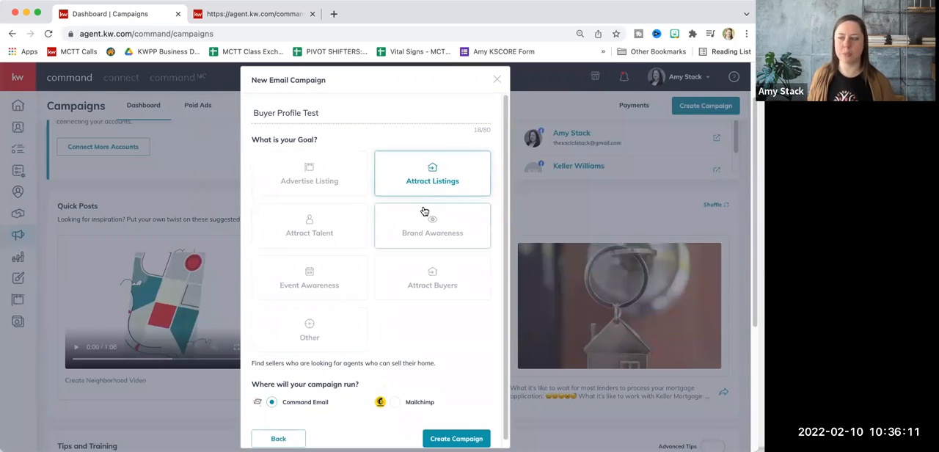
pyautogui.scroll(-1, 413, 218)
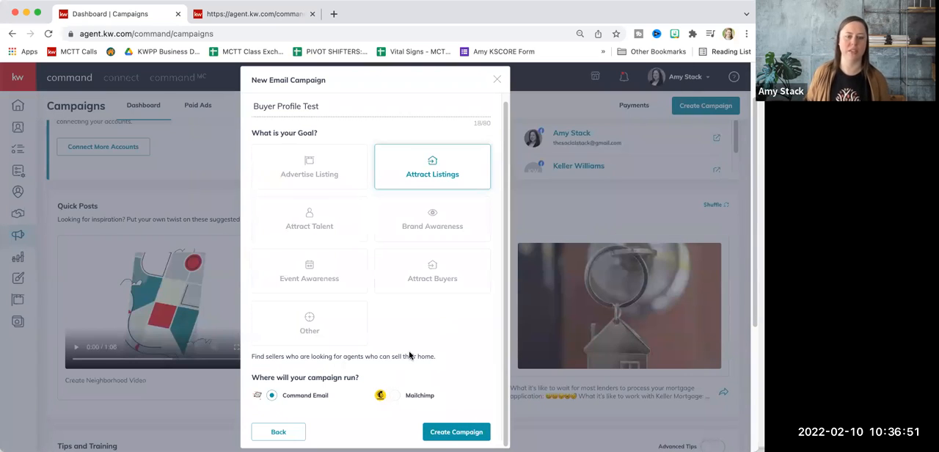
pyautogui.click(440, 433)
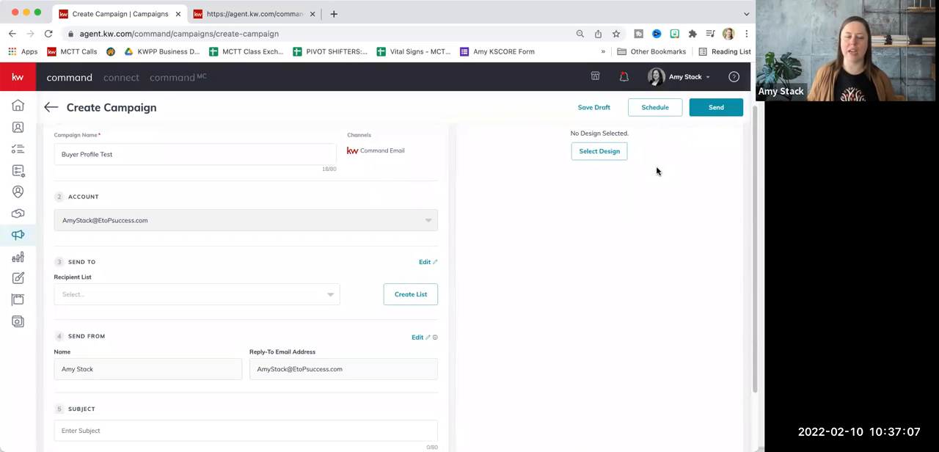
# Try switching the campaign goal to Attract Talent and set it back to Attract Listings
pyautogui.scroll(2, 455, 190)
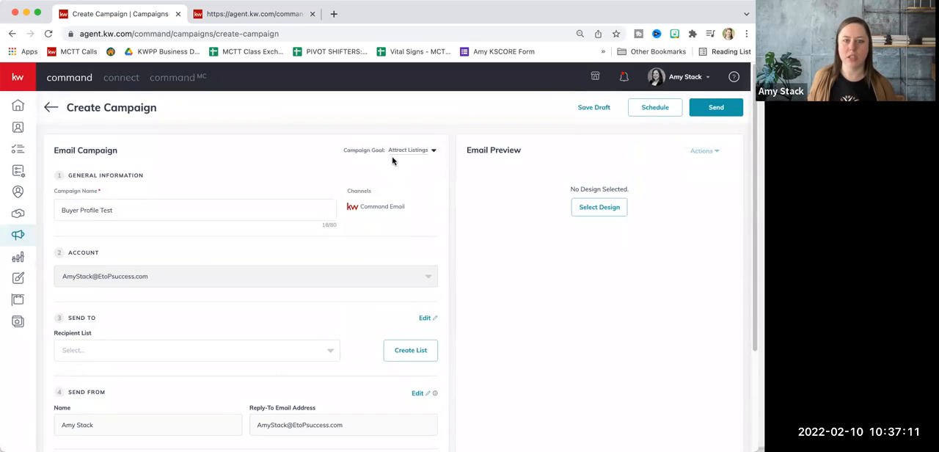
pyautogui.scroll(-2, 305, 338)
pyautogui.scroll(2, 305, 337)
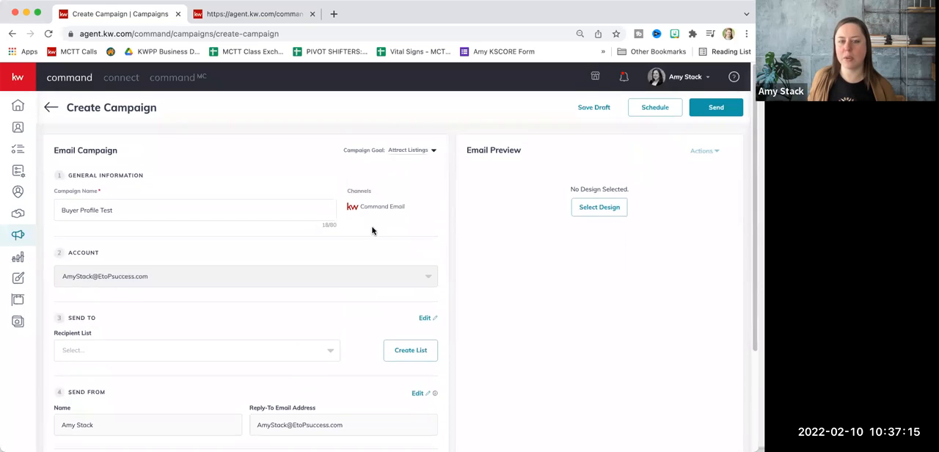
pyautogui.click(415, 152)
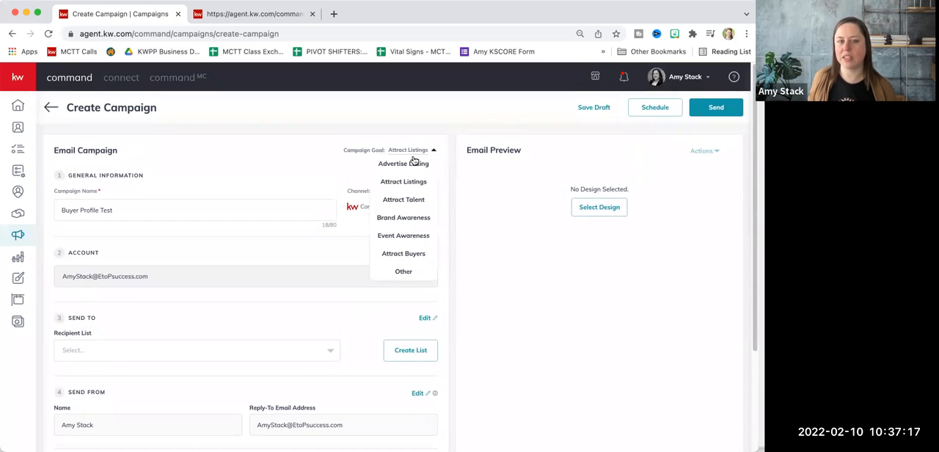
pyautogui.click(415, 201)
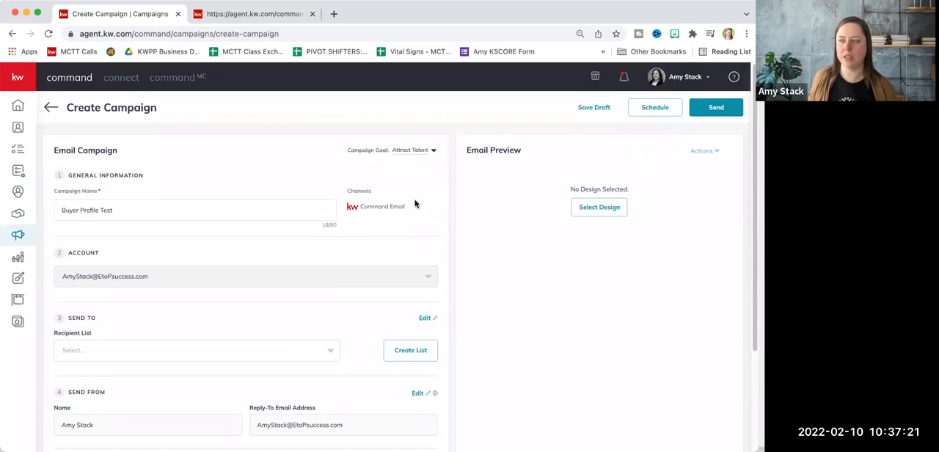
pyautogui.click(429, 152)
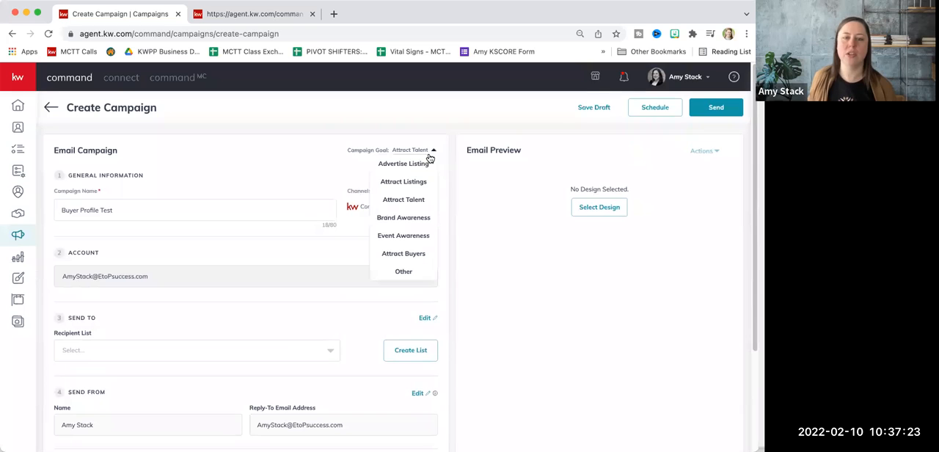
pyautogui.click(419, 183)
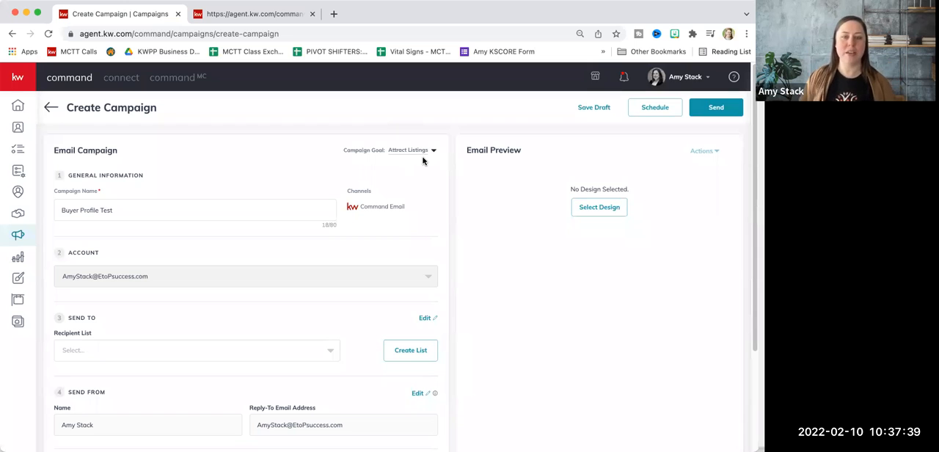
# Rename the campaign to "Buyer Profile Updated Name" by replacing the word "Test"
pyautogui.scroll(-1, 361, 227)
pyautogui.scroll(-3, 361, 227)
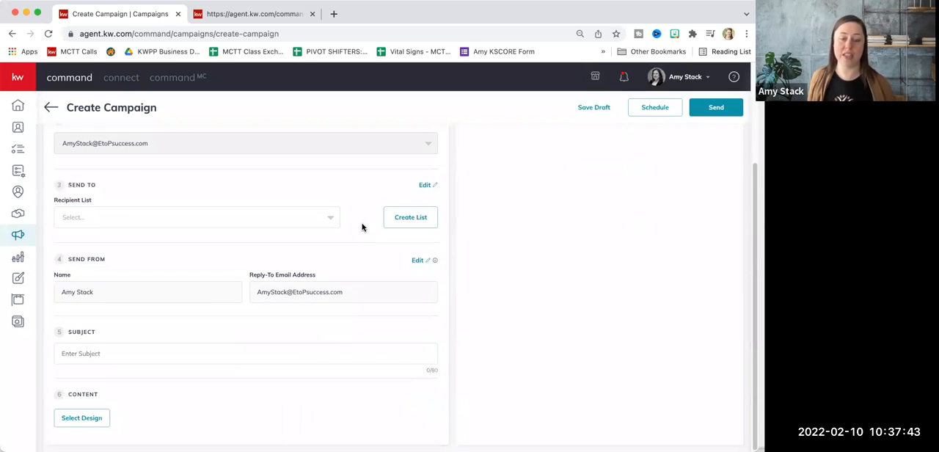
pyautogui.scroll(4, 361, 226)
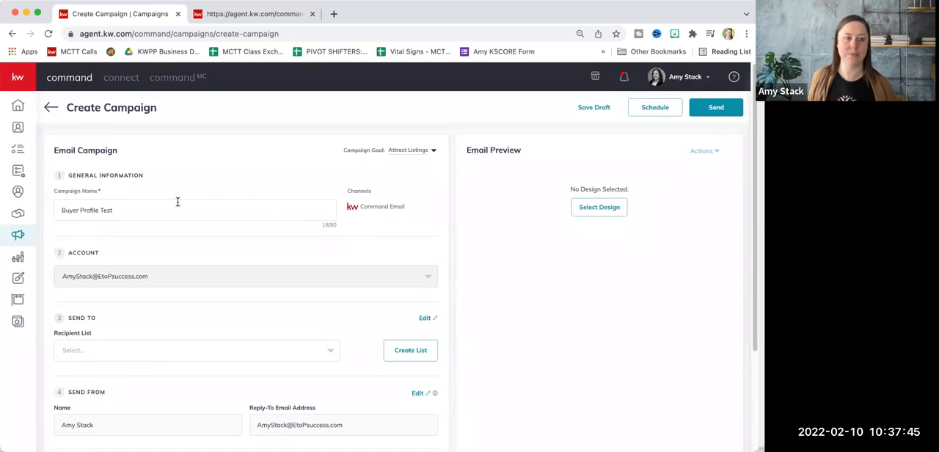
pyautogui.click(78, 210)
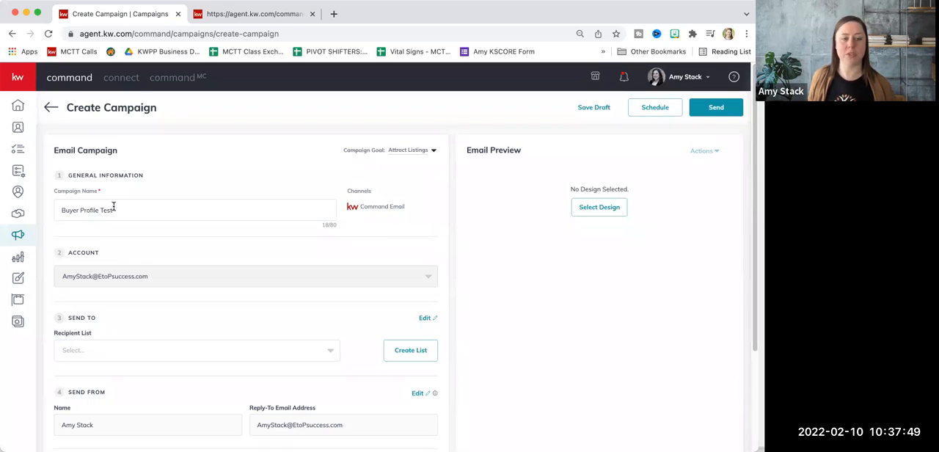
pyautogui.doubleClick(113, 209)
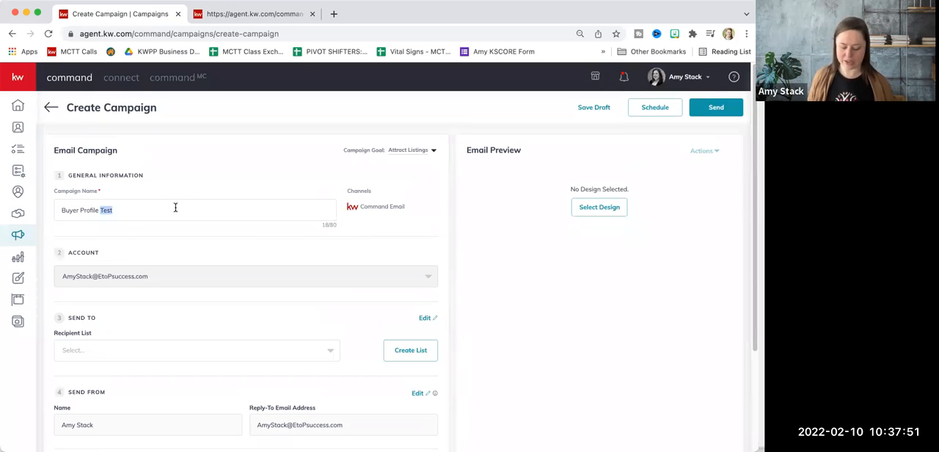
pyautogui.write('Updat')
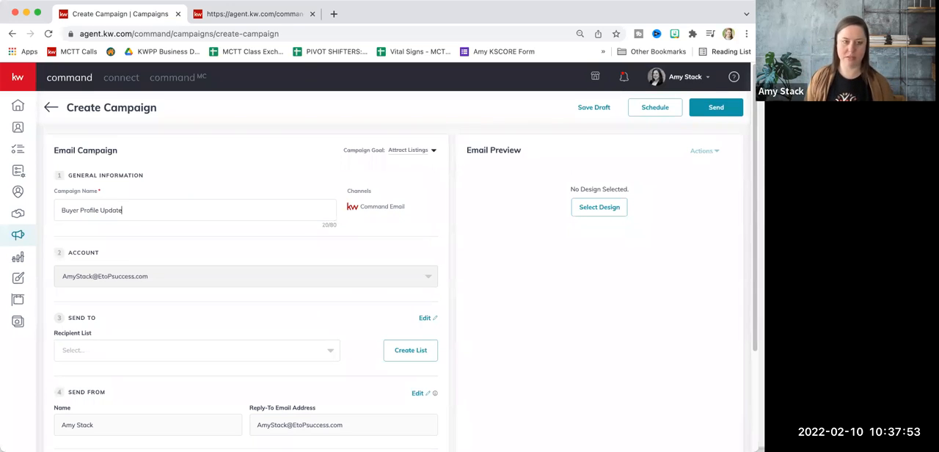
pyautogui.write('ed Name')
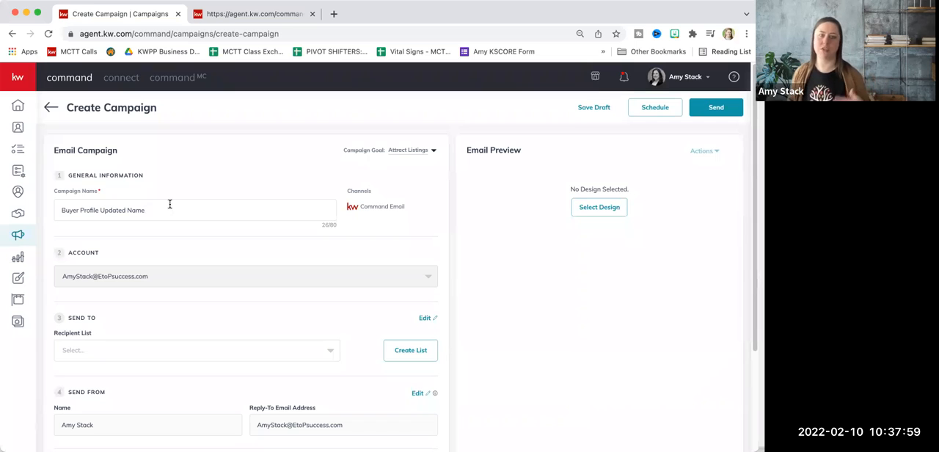
# Look over the campaign's account section and open the profile menu to see the other available accounts
pyautogui.scroll(-1, 200, 185)
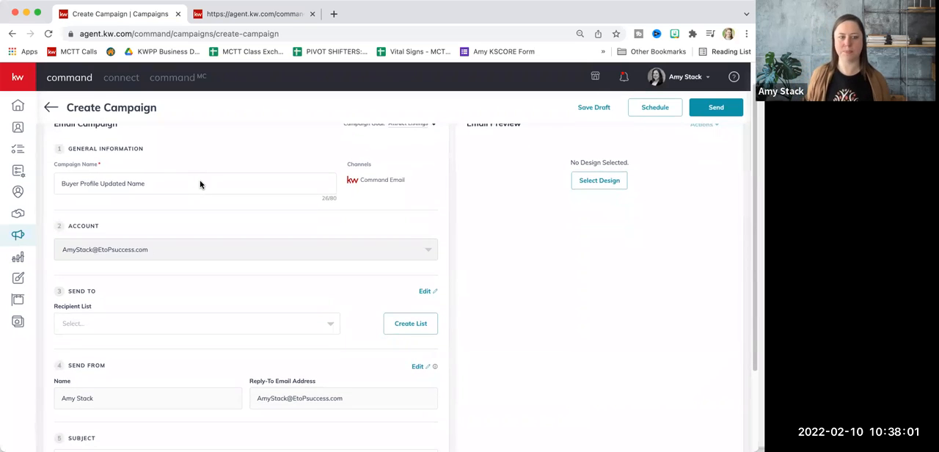
pyautogui.scroll(-1, 129, 252)
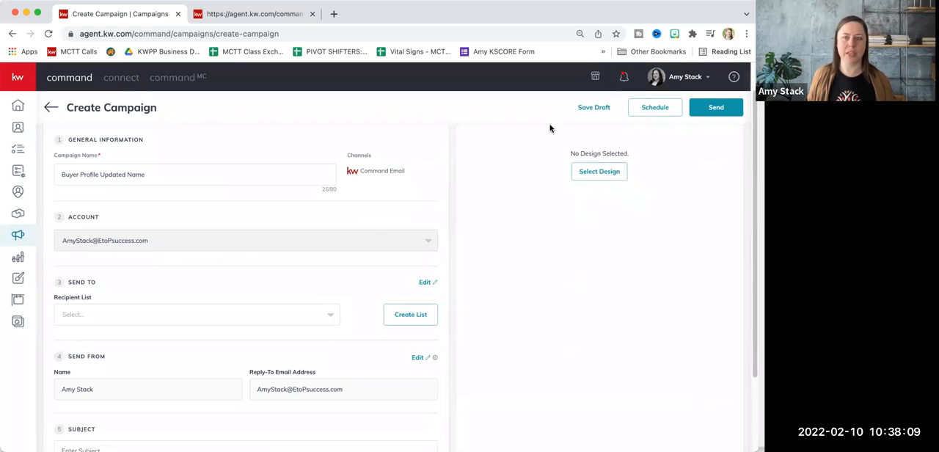
pyautogui.click(690, 81)
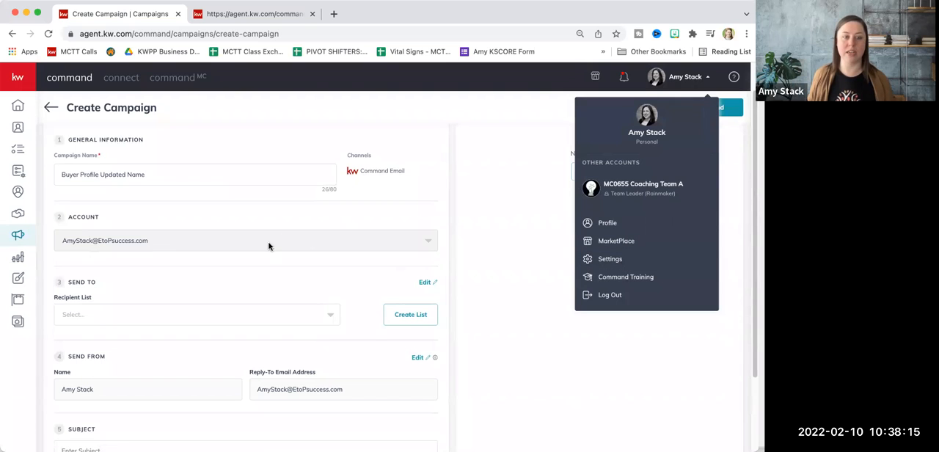
# Close the profile menu and look over the existing recipient lists in the campaign's Send To section
pyautogui.click(532, 212)
pyautogui.scroll(-1, 348, 264)
pyautogui.scroll(-1, 348, 265)
pyautogui.scroll(-2, 347, 264)
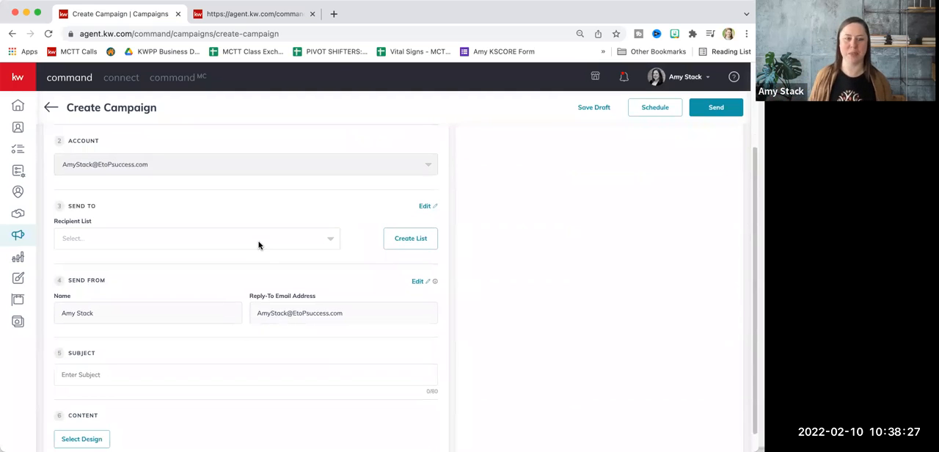
pyautogui.click(258, 245)
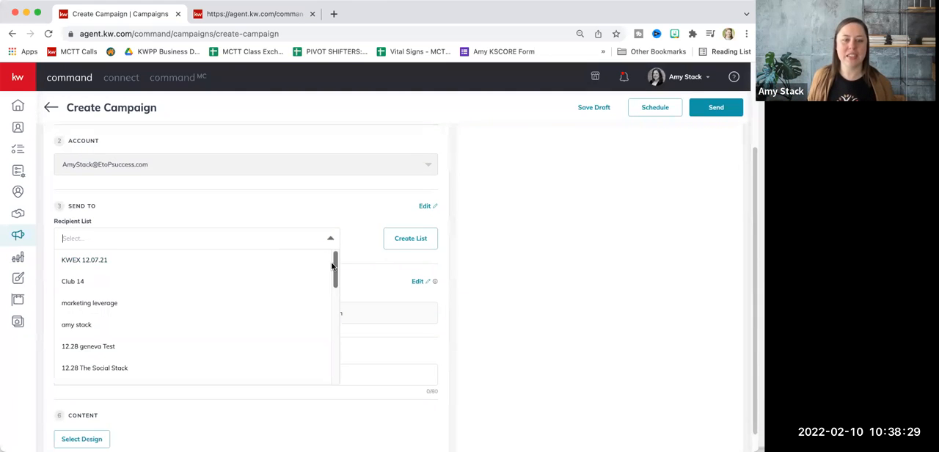
pyautogui.moveTo(335, 265); pyautogui.dragTo(332, 241)
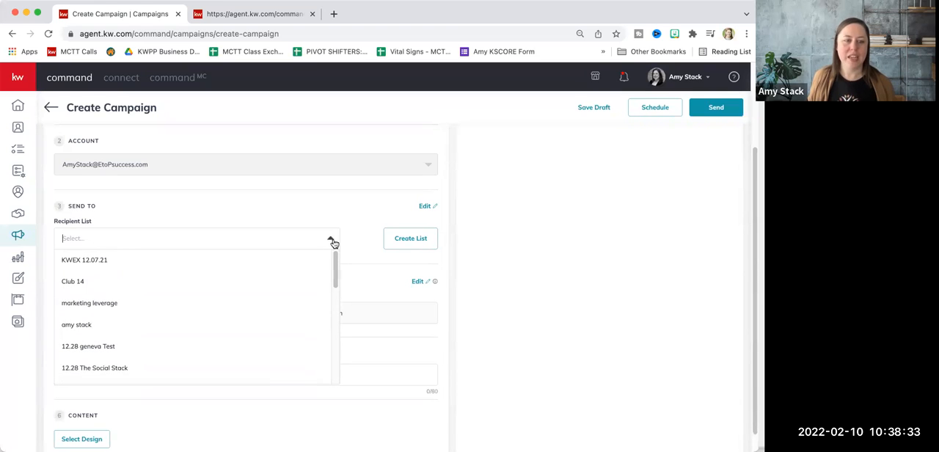
pyautogui.click(356, 201)
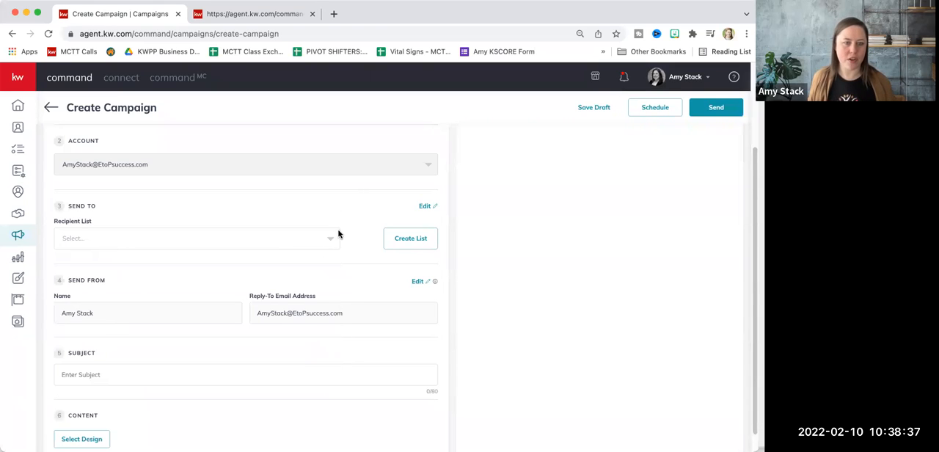
# Start a new recipient list for the campaign and name it "Buyer profile Class"
pyautogui.click(412, 239)
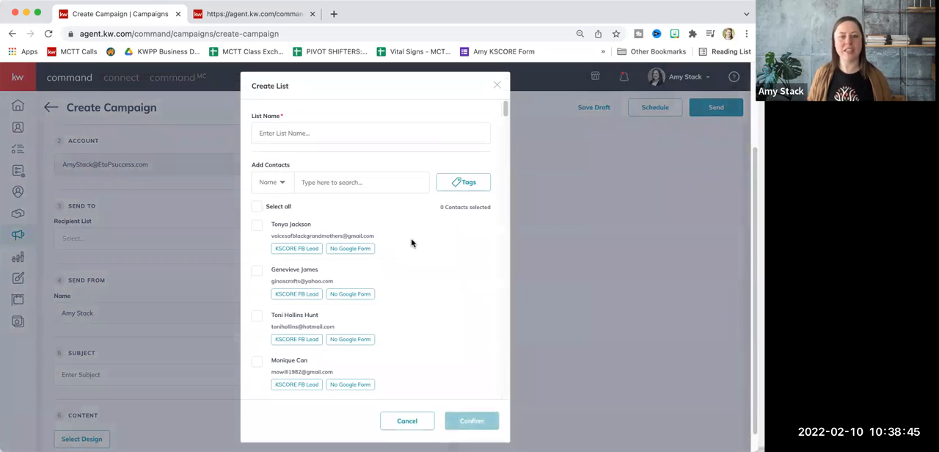
pyautogui.click(309, 133)
pyautogui.write('Bu')
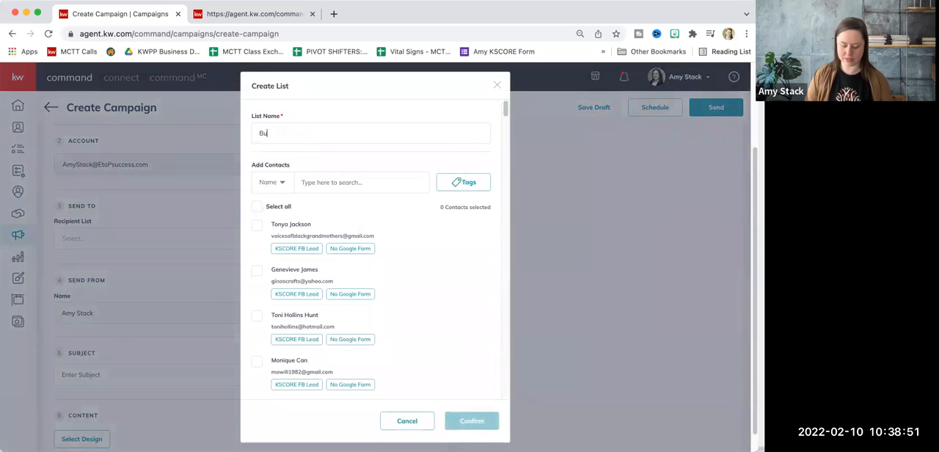
pyautogui.write('yer profile')
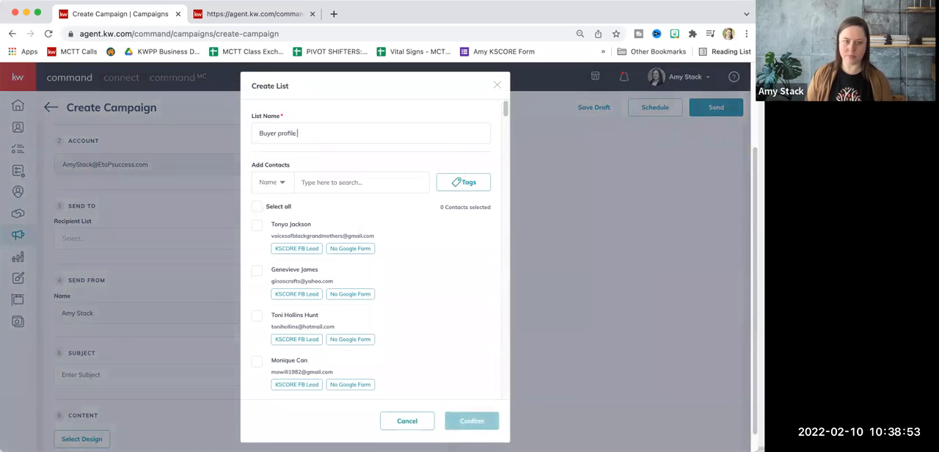
pyautogui.write(' Class')
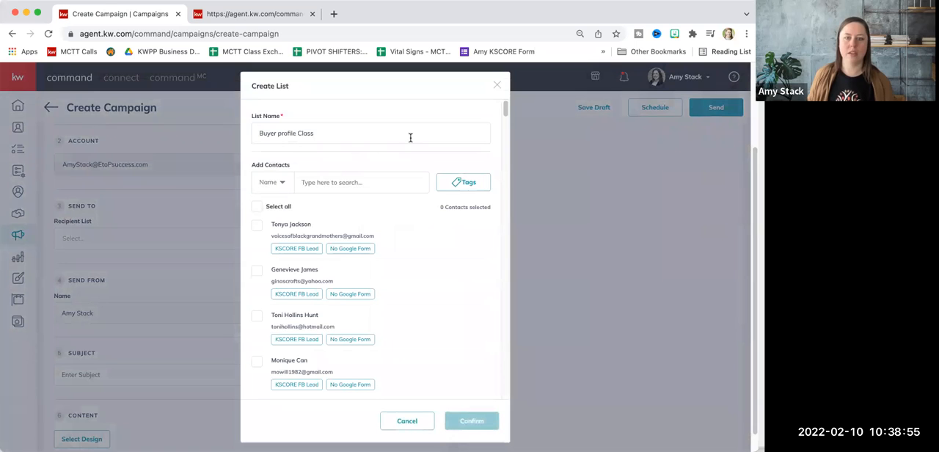
# Browse the contacts available for the new list, repeatedly loading more entries, and return to the start of the list
pyautogui.scroll(-3, 388, 285)
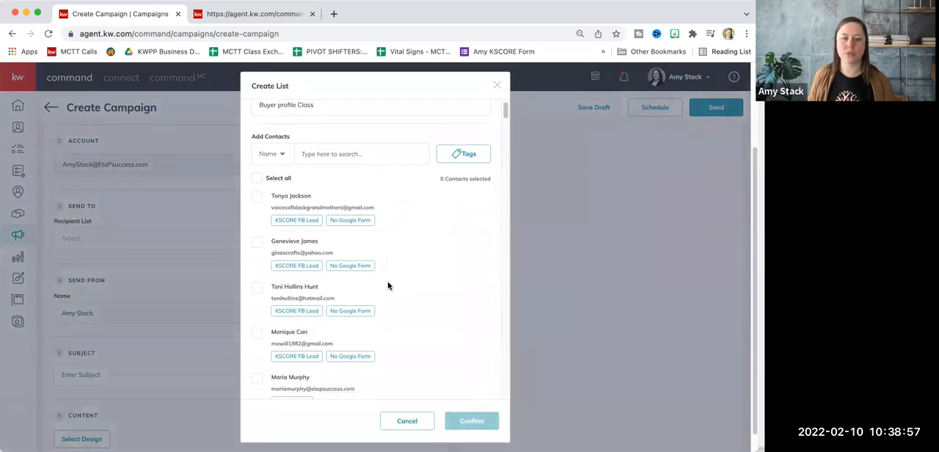
pyautogui.moveTo(506, 112); pyautogui.dragTo(505, 400)
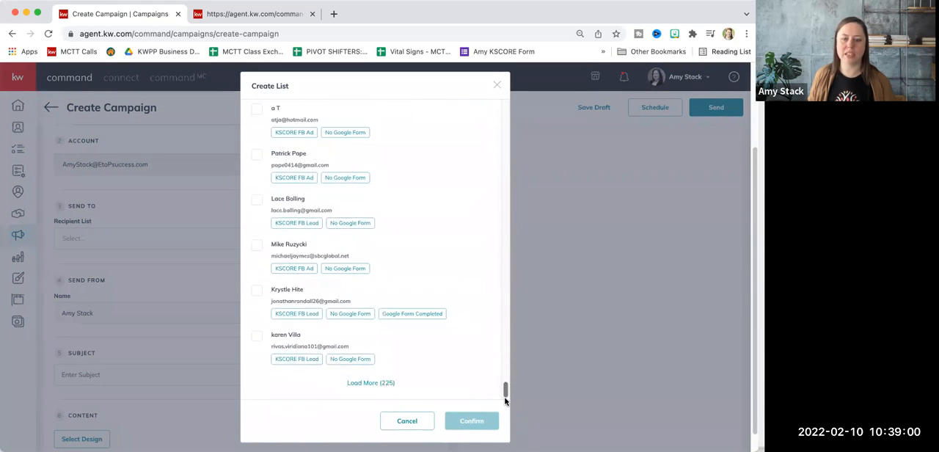
pyautogui.click(388, 390)
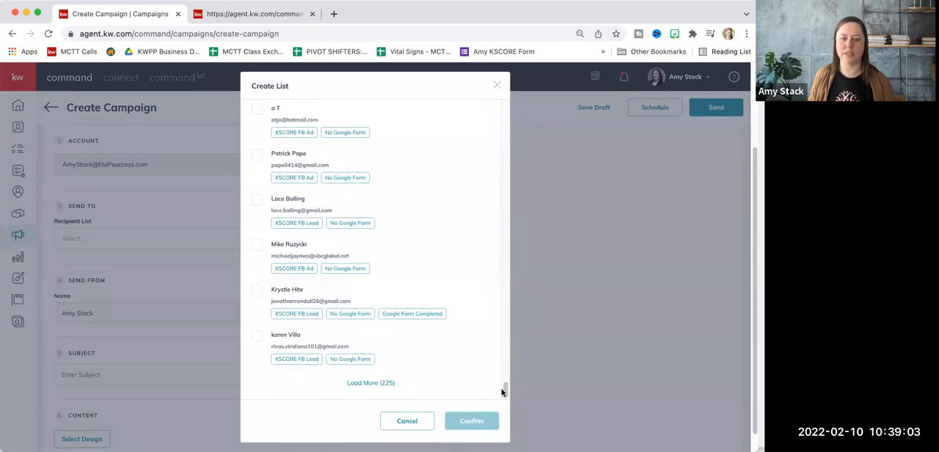
pyautogui.scroll(15, 481, 182)
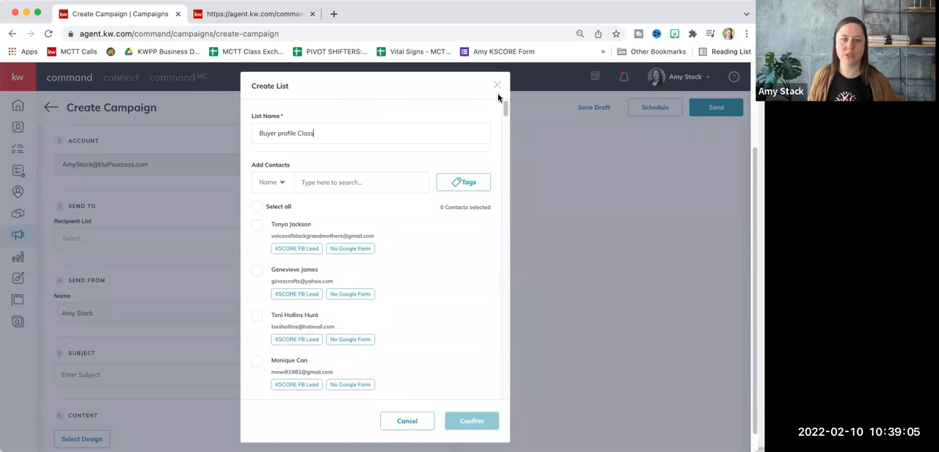
pyautogui.moveTo(505, 105); pyautogui.dragTo(516, 396)
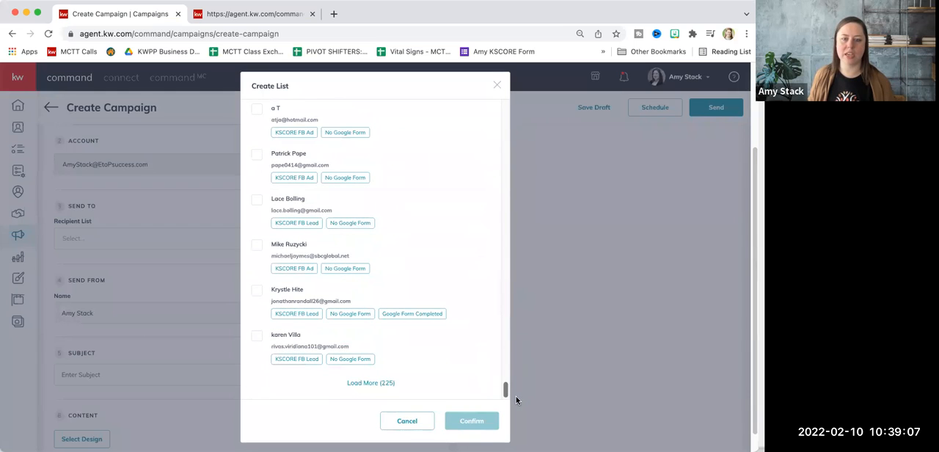
pyautogui.click(380, 383)
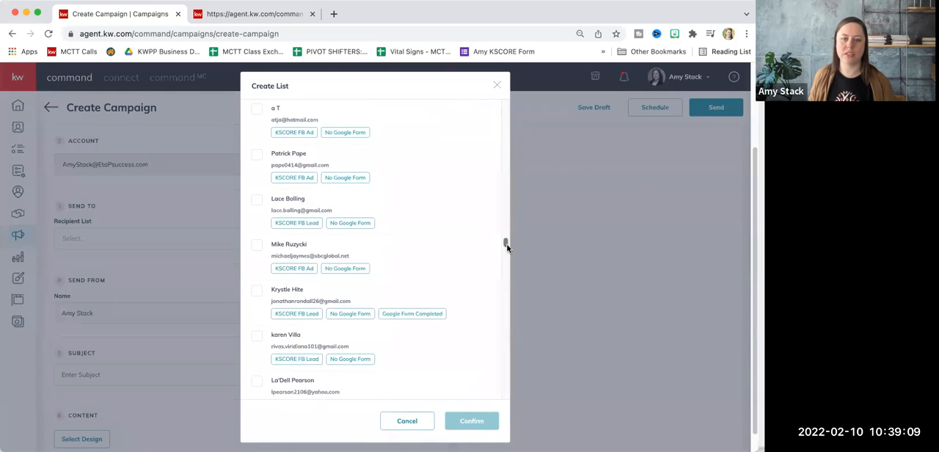
pyautogui.moveTo(506, 245); pyautogui.dragTo(514, 401)
pyautogui.click(387, 384)
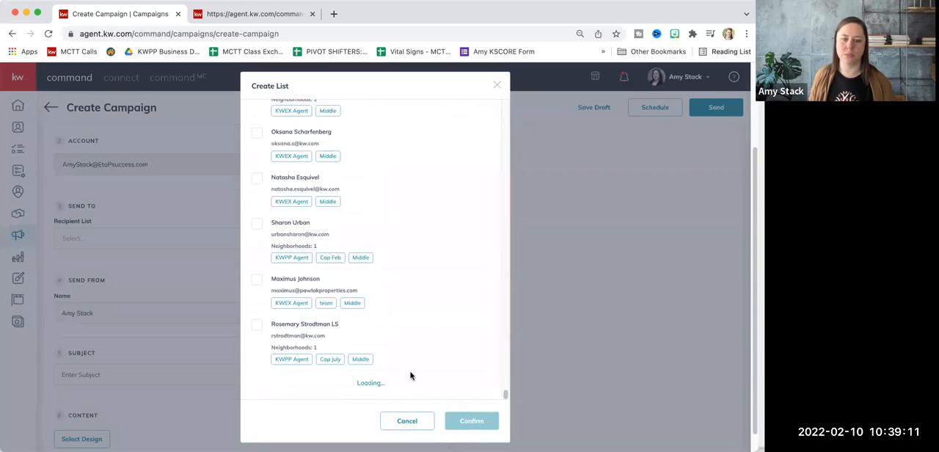
pyautogui.moveTo(504, 292); pyautogui.dragTo(474, 421)
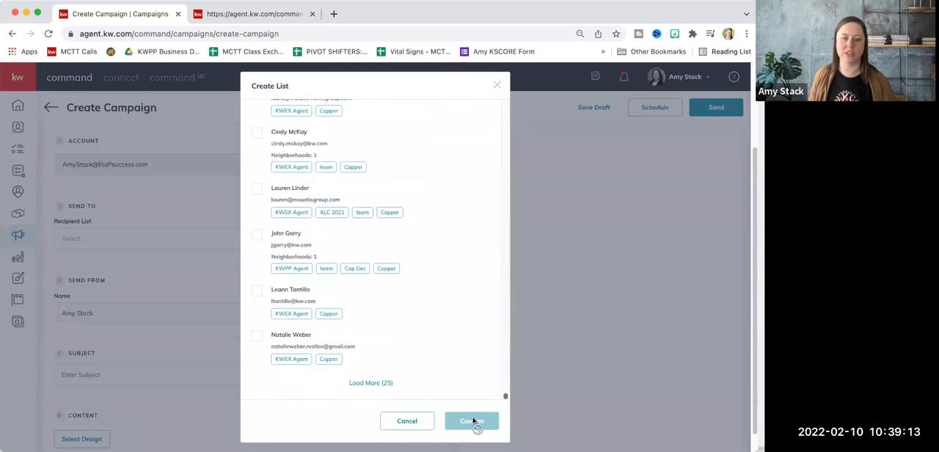
pyautogui.click(390, 386)
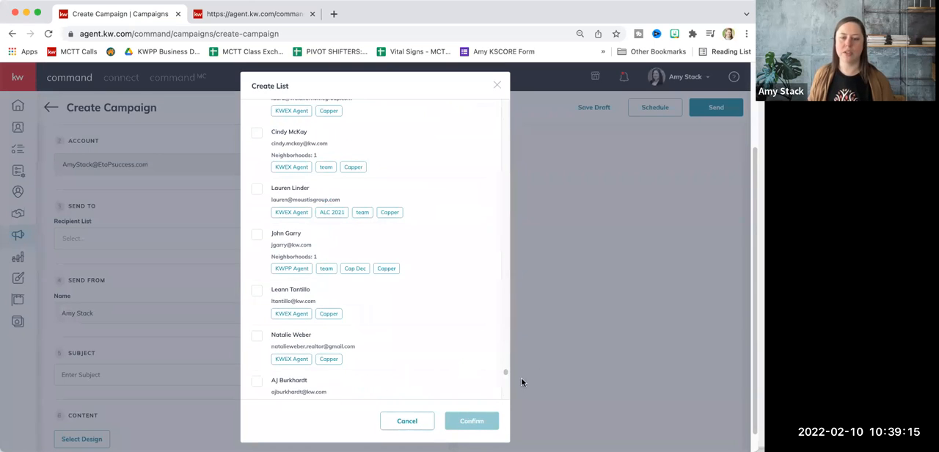
pyautogui.scroll(-5, 497, 243)
pyautogui.moveTo(497, 243); pyautogui.dragTo(505, 90)
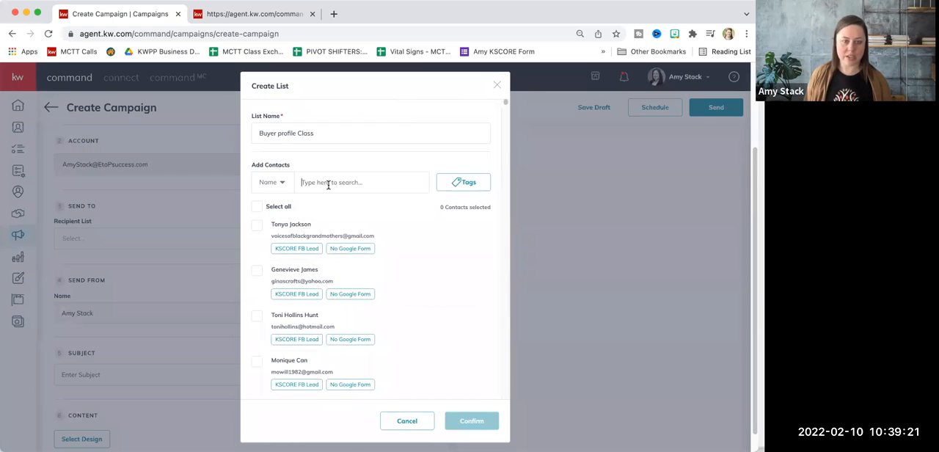
# Search the contacts by a first name, try selecting all matches, and clear the selection again
pyautogui.write('christi')
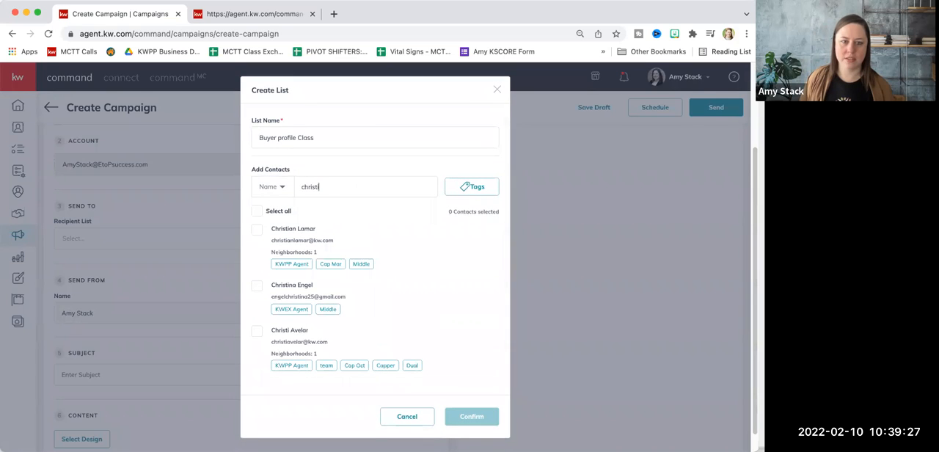
pyautogui.scroll(-2, 359, 227)
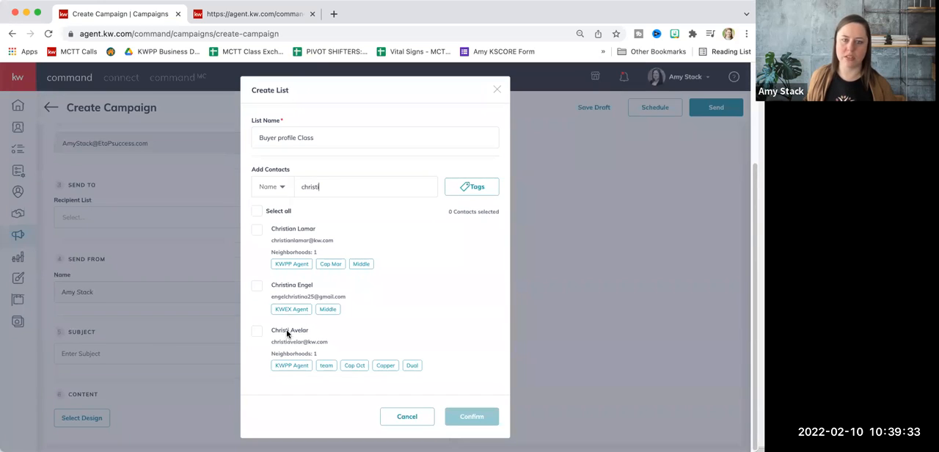
pyautogui.click(256, 212)
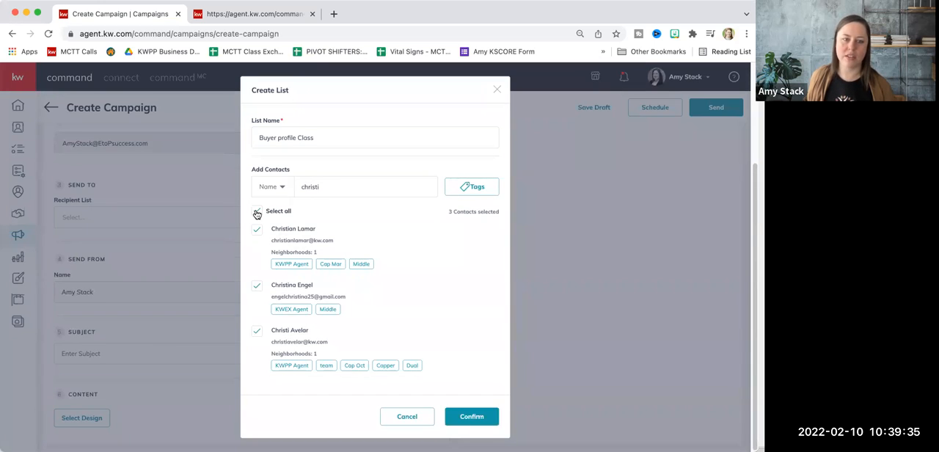
pyautogui.click(257, 212)
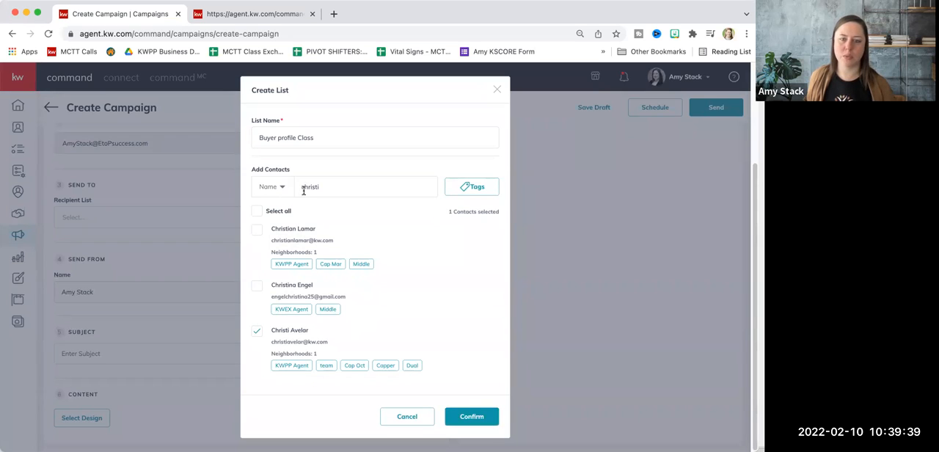
pyautogui.click(257, 332)
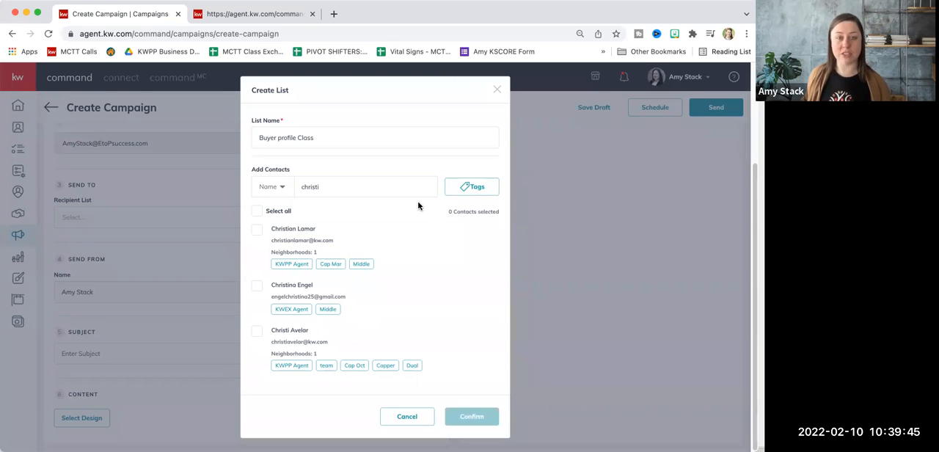
# Open the tag filter for contacts and check the Buyer Profile email design in the other browser tab before returning
pyautogui.click(467, 188)
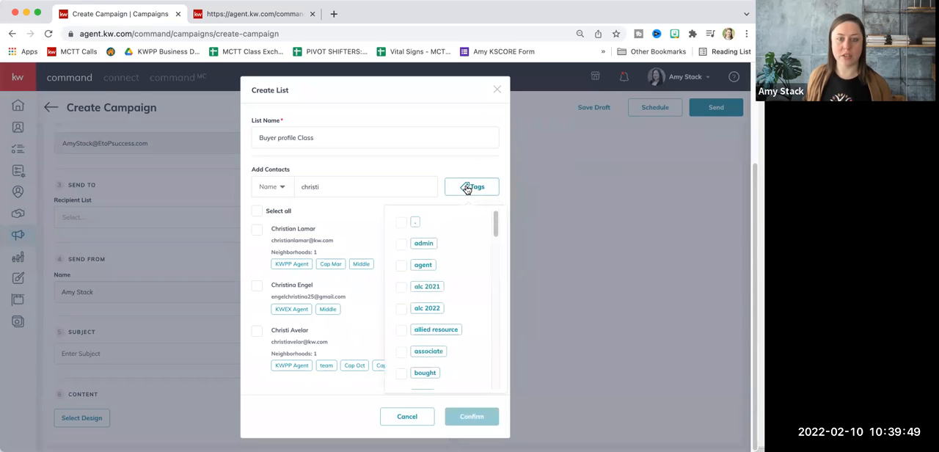
pyautogui.moveTo(495, 226); pyautogui.dragTo(499, 250)
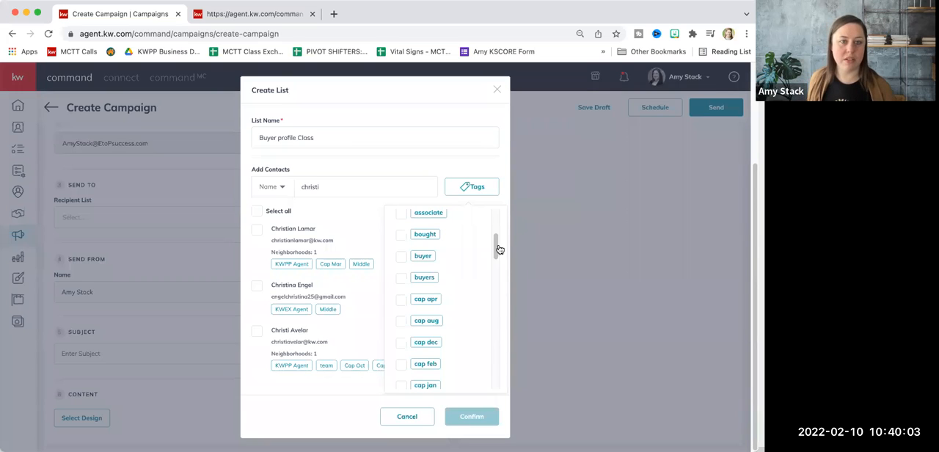
pyautogui.click(232, 16)
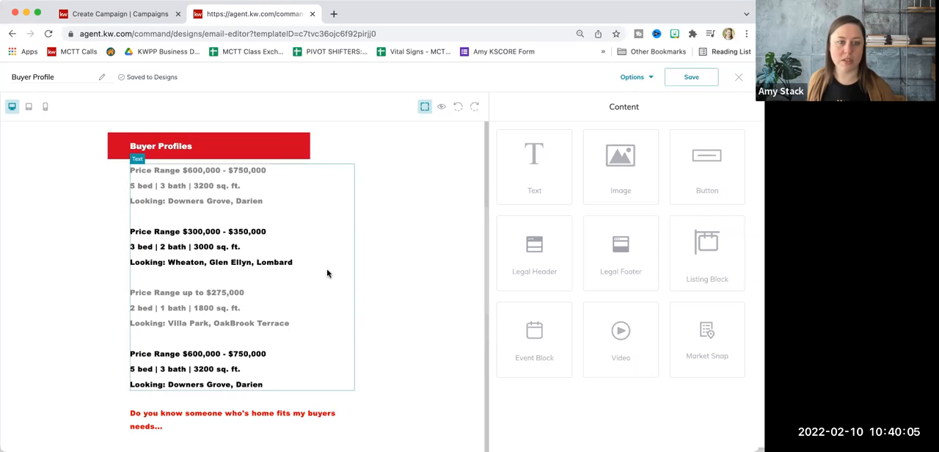
pyautogui.scroll(-1, 323, 268)
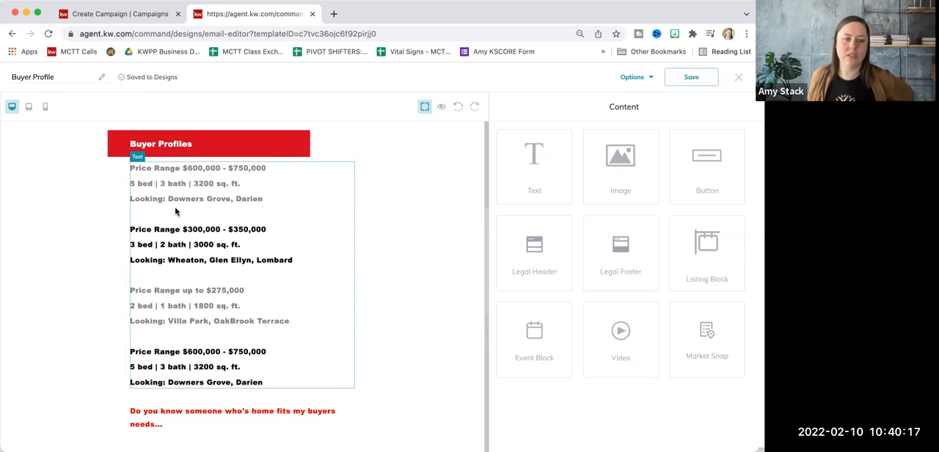
pyautogui.click(131, 15)
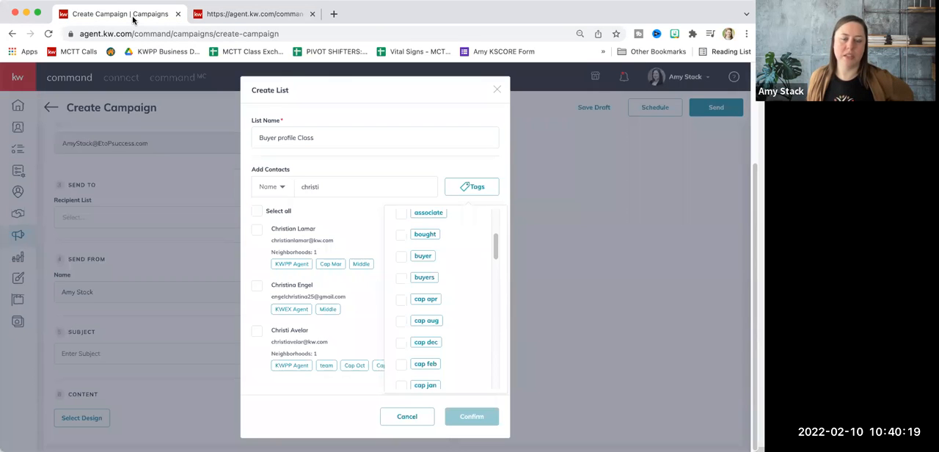
# Filter the contacts by the "club 14" tag and clear the name search
pyautogui.scroll(-3, 440, 321)
pyautogui.scroll(-5, 443, 321)
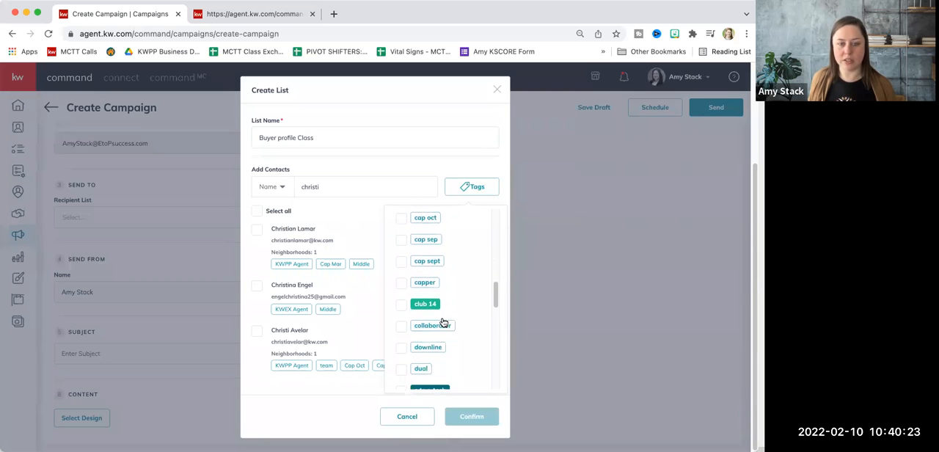
pyautogui.click(402, 288)
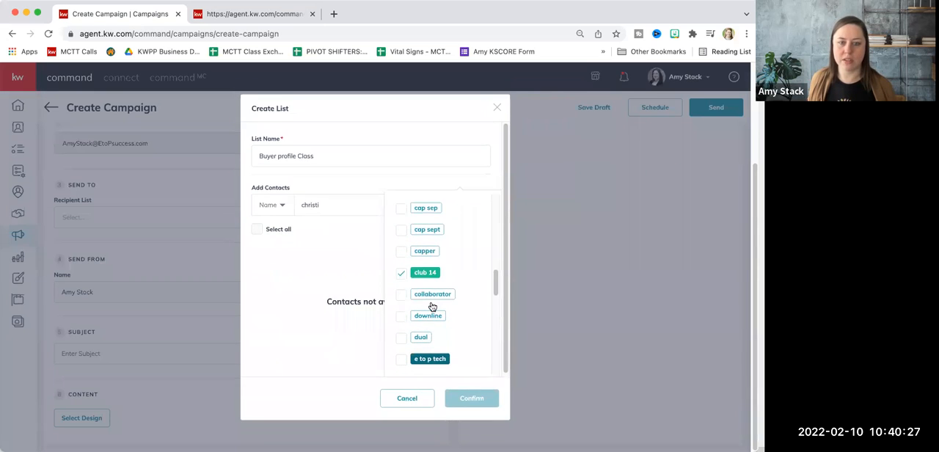
pyautogui.click(357, 262)
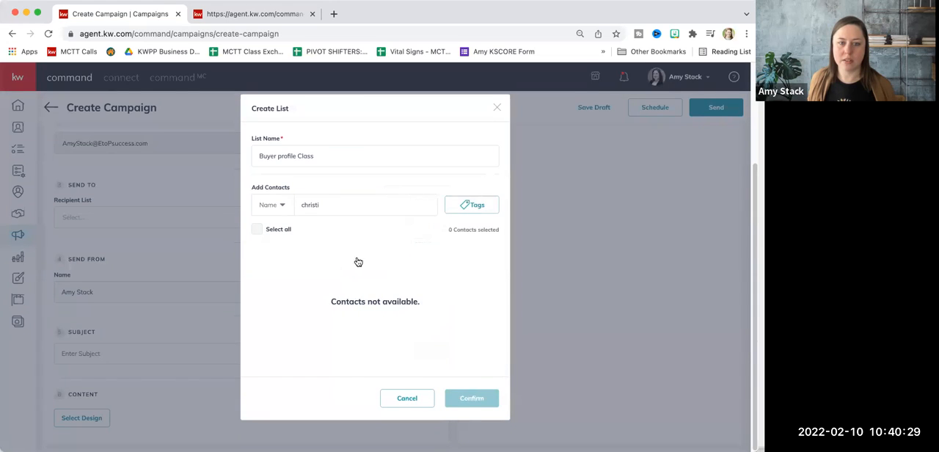
pyautogui.doubleClick(385, 200)
pyautogui.press('BackSpace')
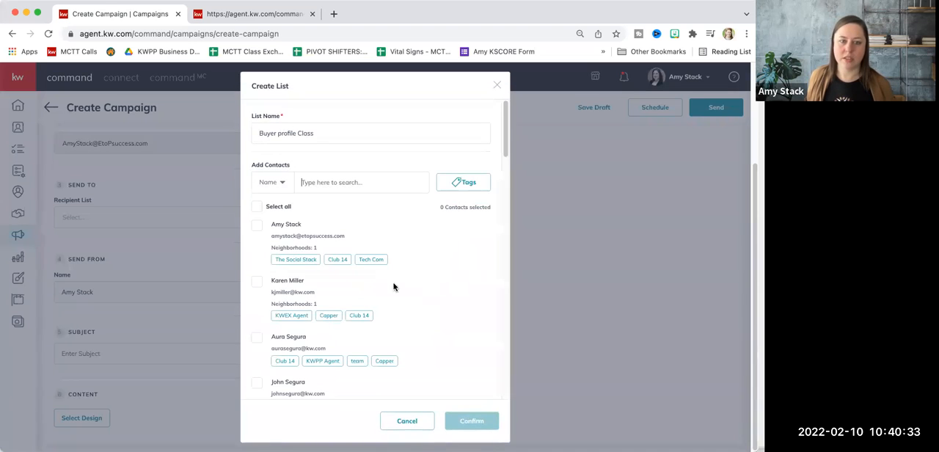
# Review the contacts tagged "club 14" and select all of them for the recipient list
pyautogui.scroll(-10, 384, 308)
pyautogui.scroll(-8, 384, 309)
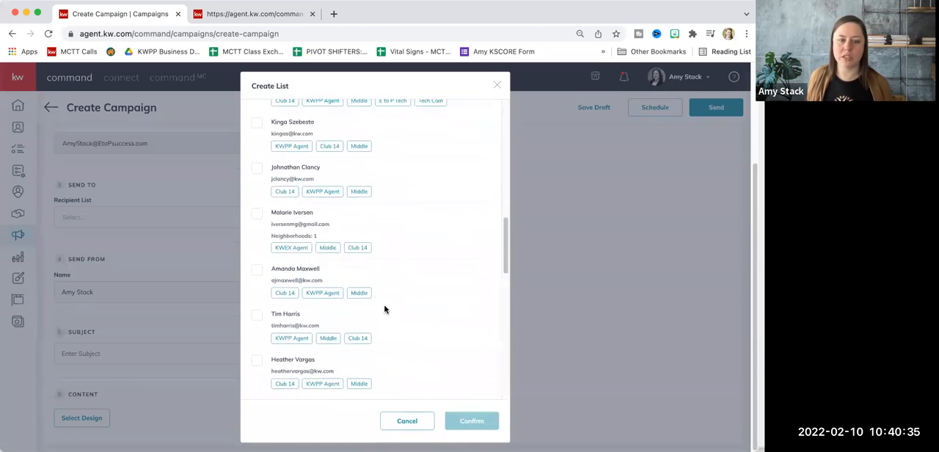
pyautogui.scroll(-10, 384, 308)
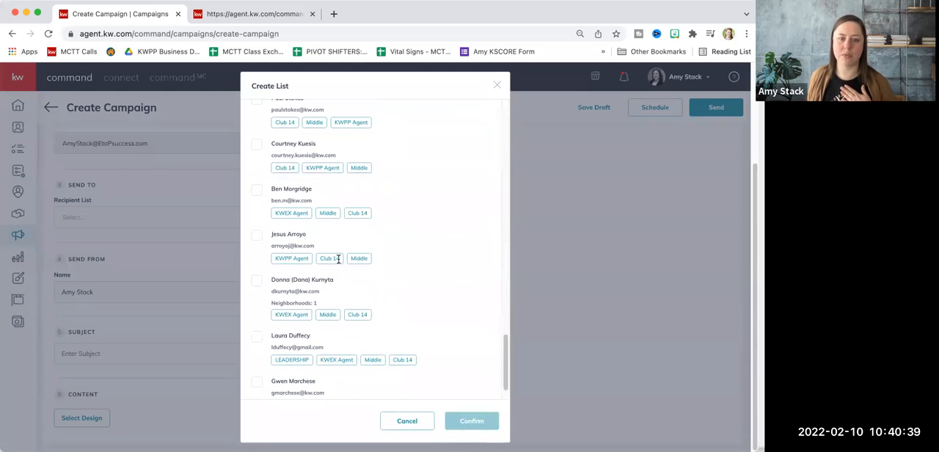
pyautogui.moveTo(503, 346); pyautogui.dragTo(505, 116)
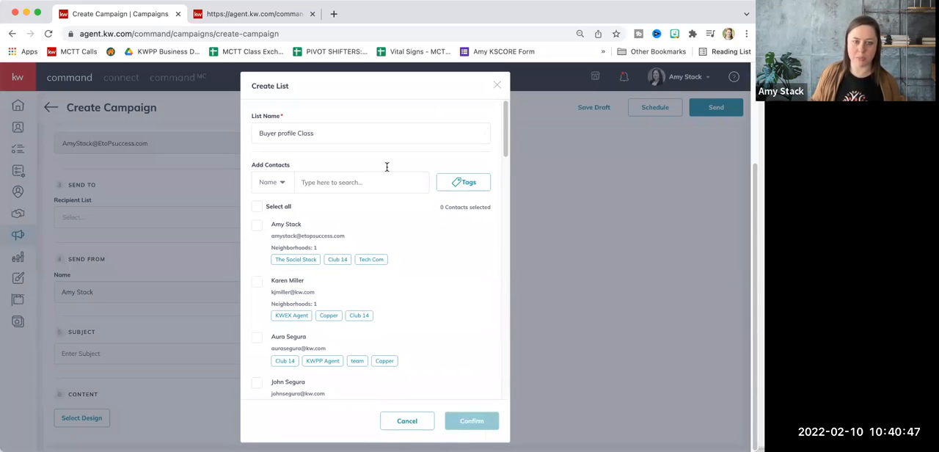
pyautogui.click(258, 207)
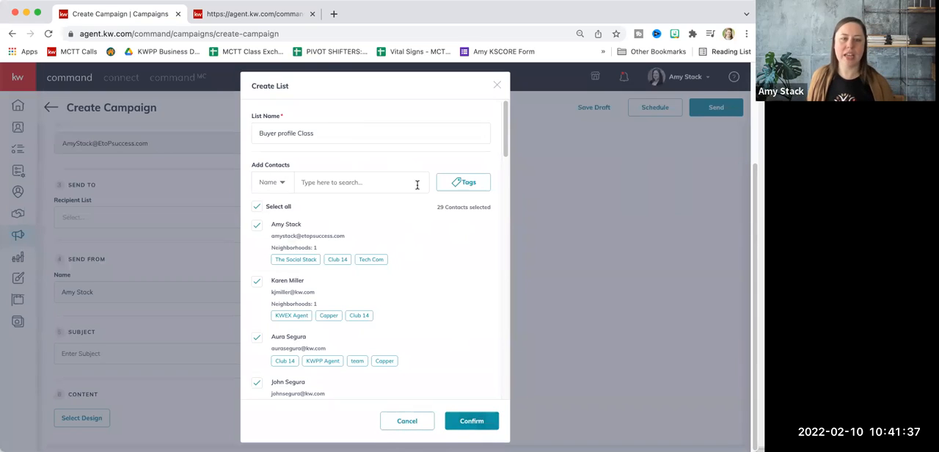
# Add the "agent" tag to the contact filter, check the selected contacts, and confirm the Buyer profile Class list
pyautogui.click(465, 183)
pyautogui.click(401, 263)
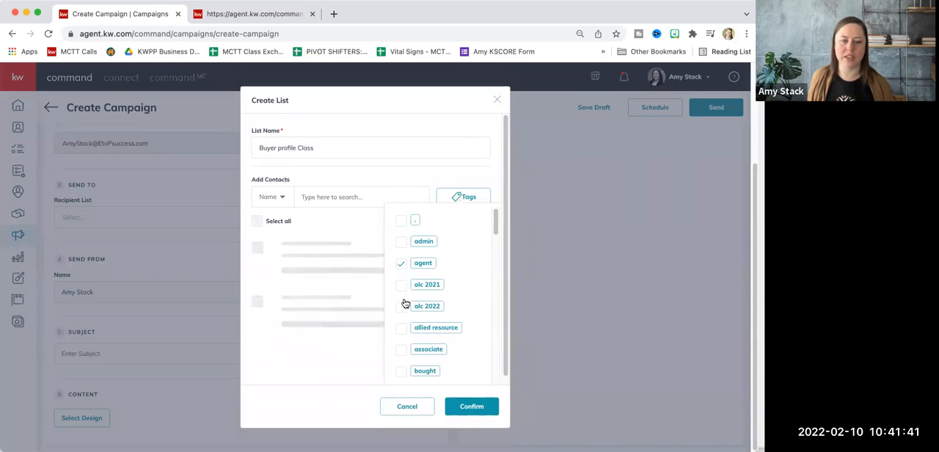
pyautogui.scroll(-15, 330, 250)
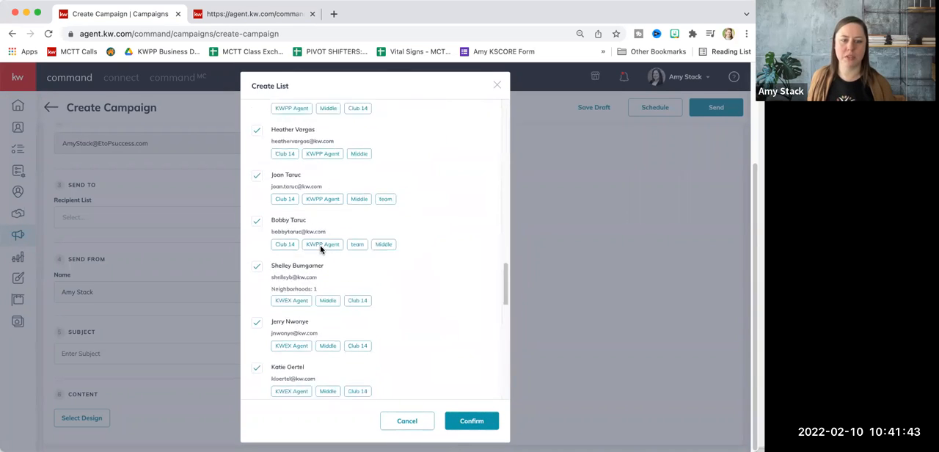
pyautogui.scroll(15, 321, 250)
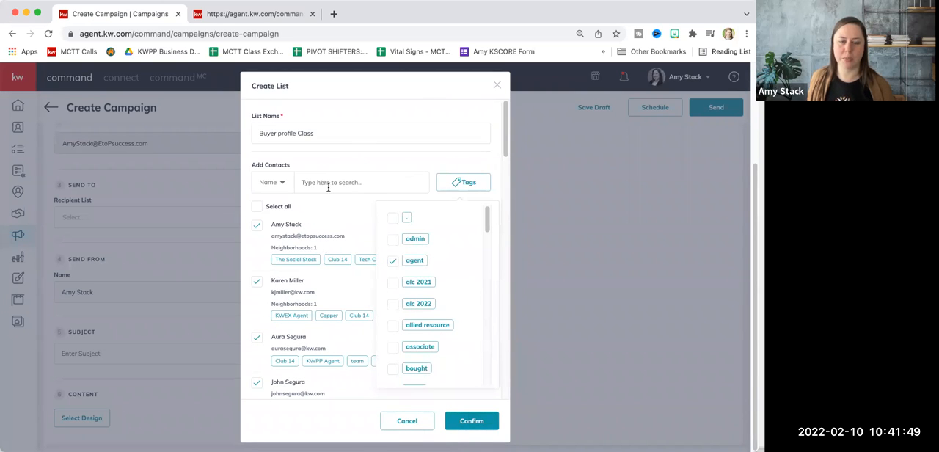
pyautogui.click(282, 183)
pyautogui.click(372, 169)
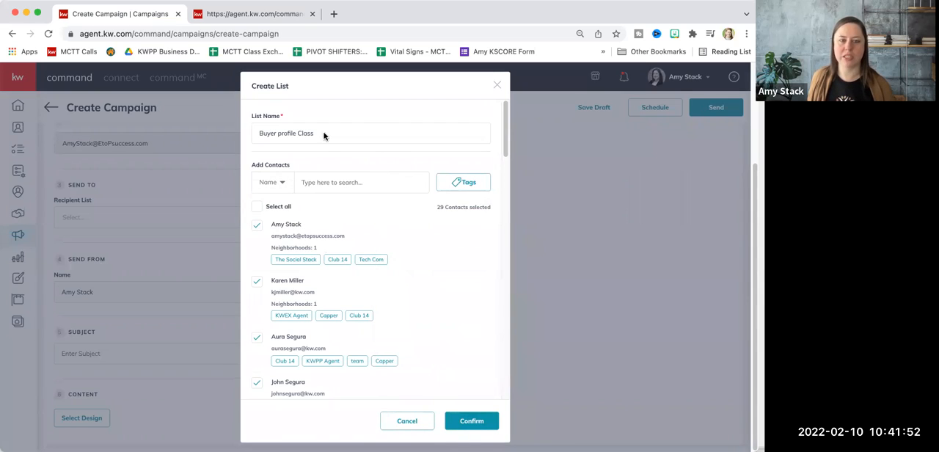
pyautogui.click(472, 420)
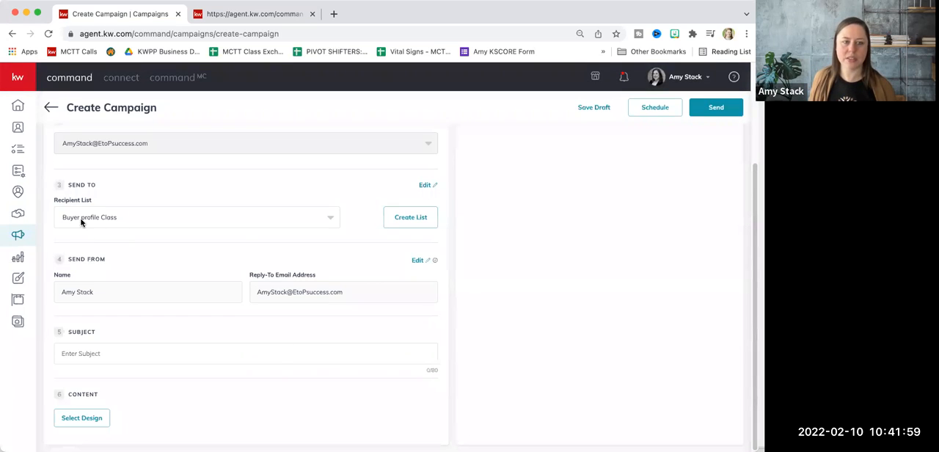
# Try the marketing leverage list and another existing recipient list for the campaign, and reselect Buyer profile Class
pyautogui.click(123, 218)
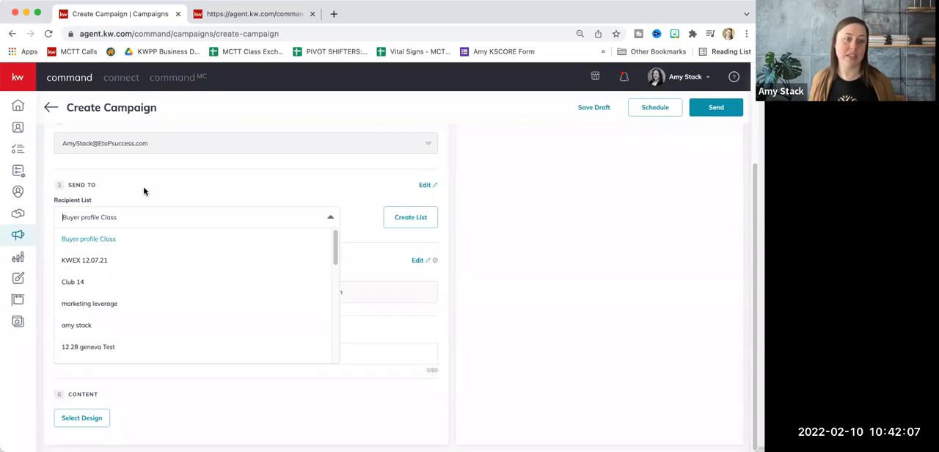
pyautogui.click(144, 195)
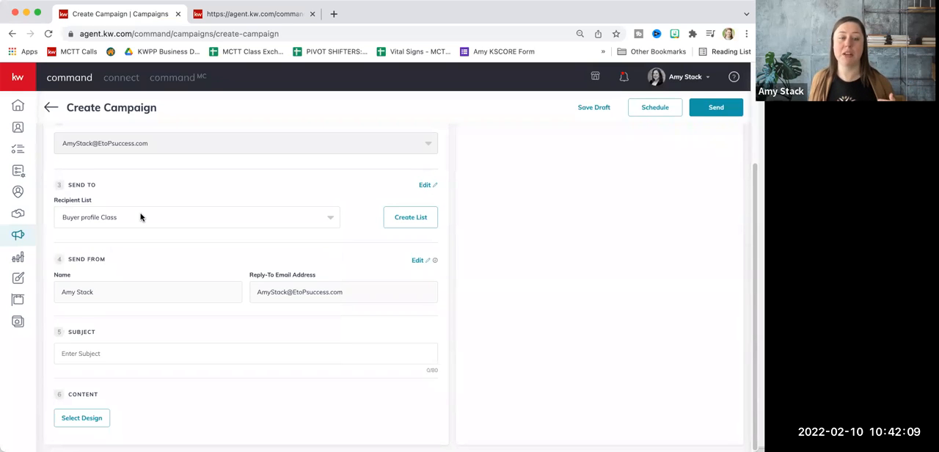
pyautogui.click(141, 217)
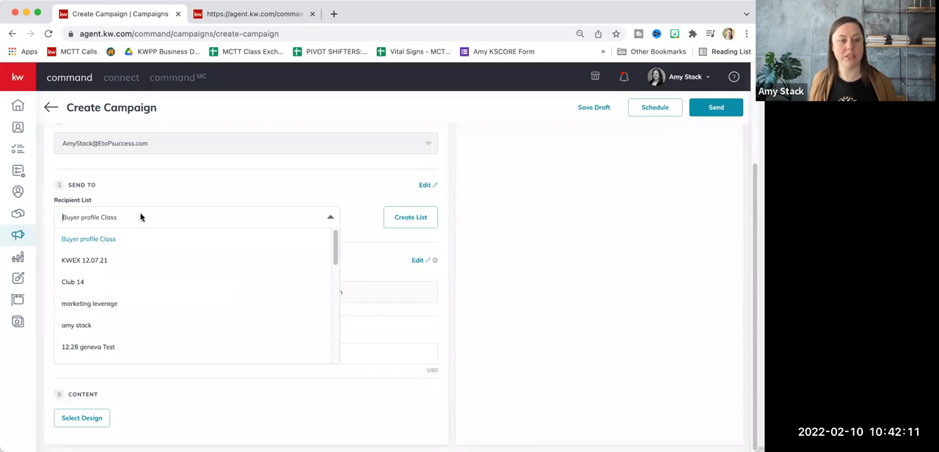
pyautogui.click(121, 303)
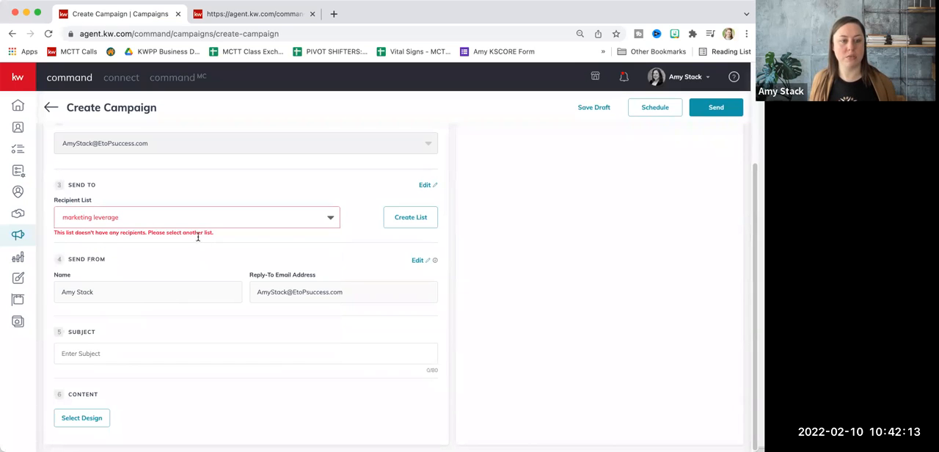
pyautogui.click(208, 221)
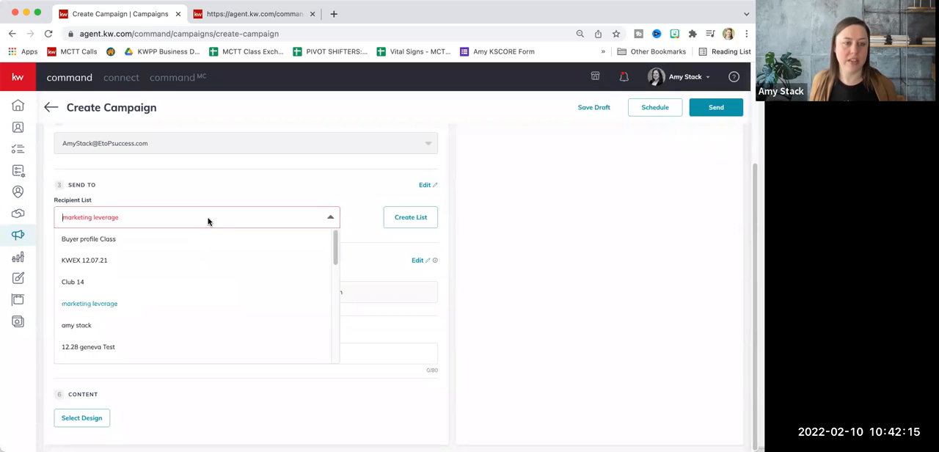
pyautogui.click(187, 327)
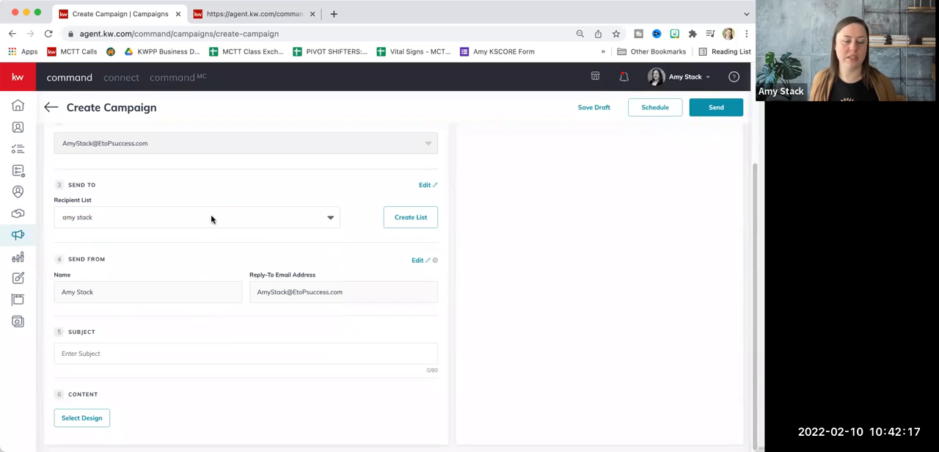
pyautogui.click(208, 220)
pyautogui.click(206, 238)
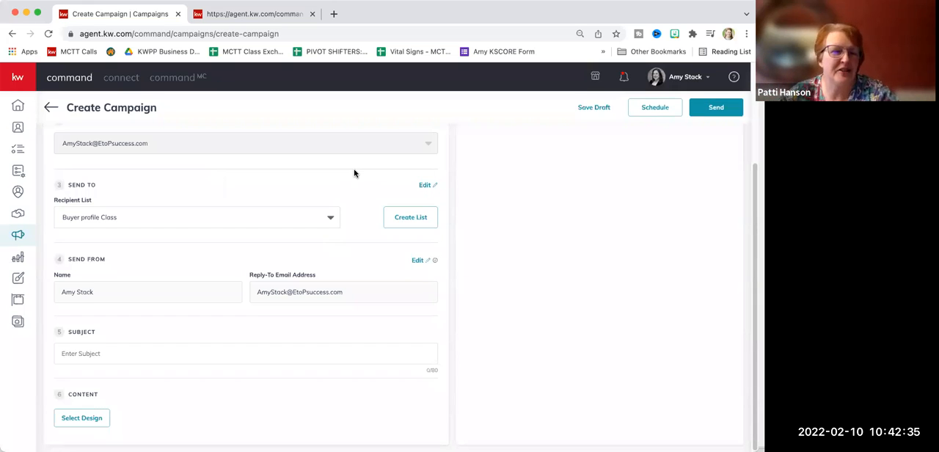
# Look through the existing recipient lists and check the sender settings, closing both without making changes
pyautogui.click(330, 218)
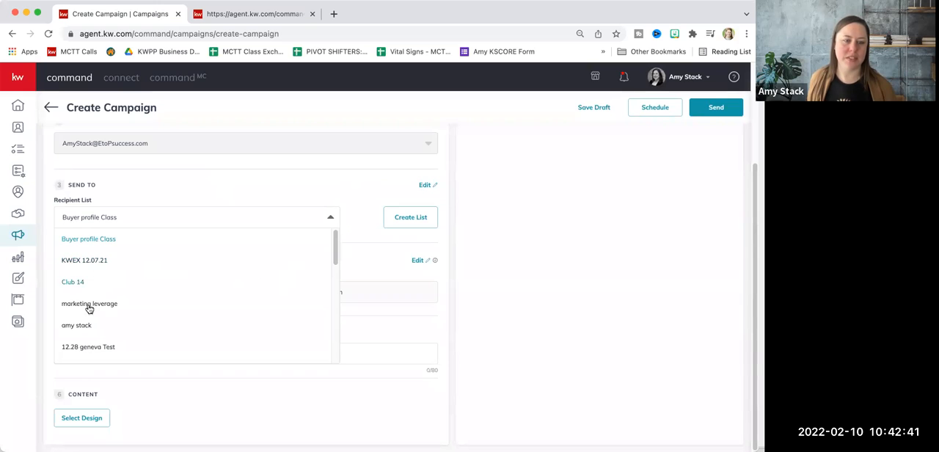
pyautogui.scroll(-5, 70, 343)
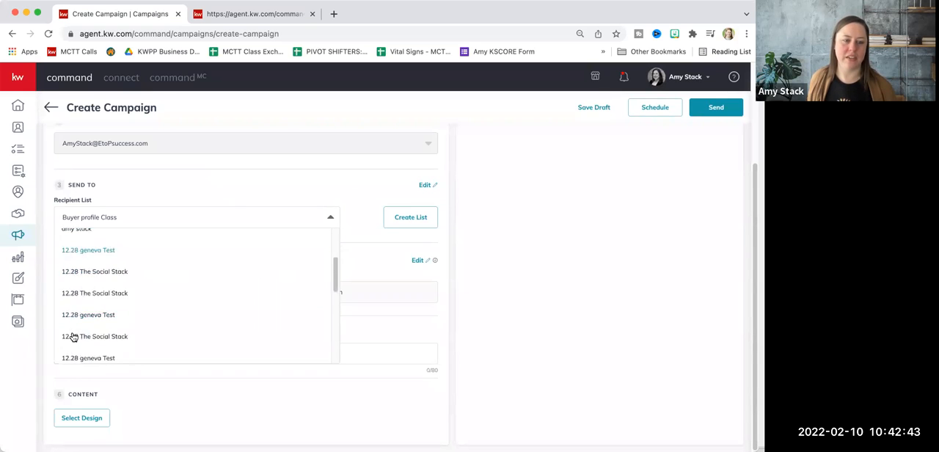
pyautogui.scroll(-4, 75, 305)
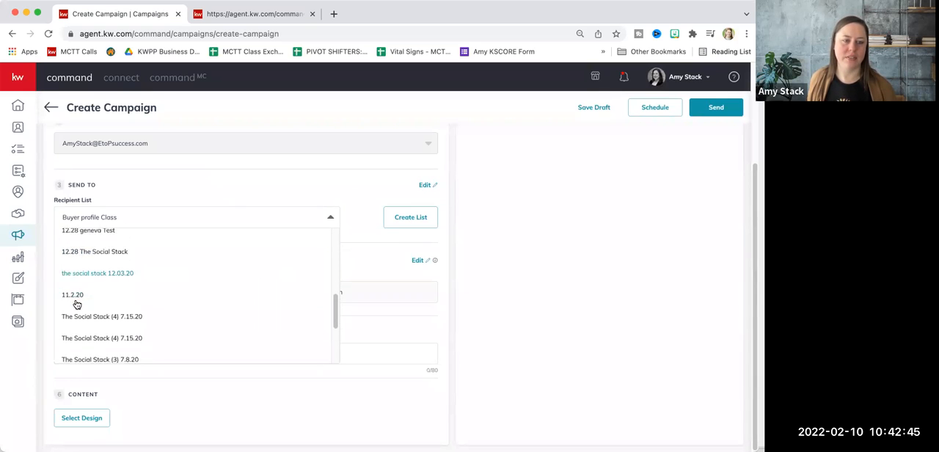
pyautogui.scroll(-2, 103, 296)
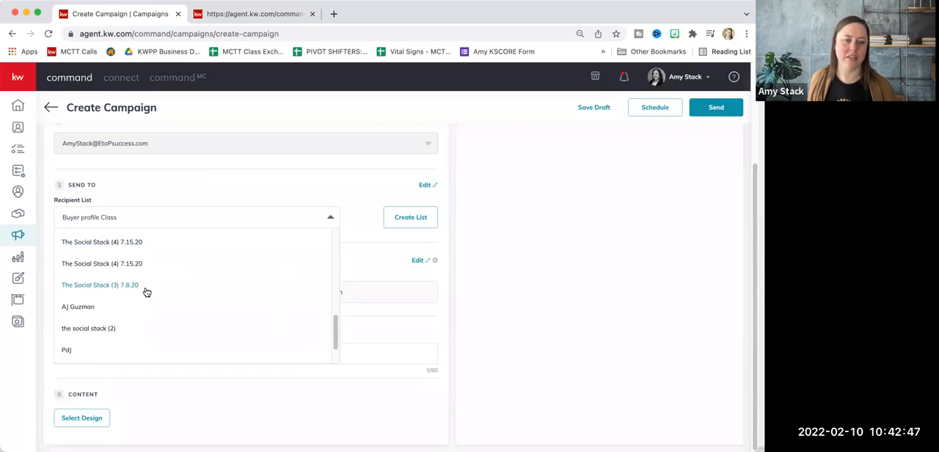
pyautogui.scroll(-1, 146, 292)
pyautogui.click(216, 193)
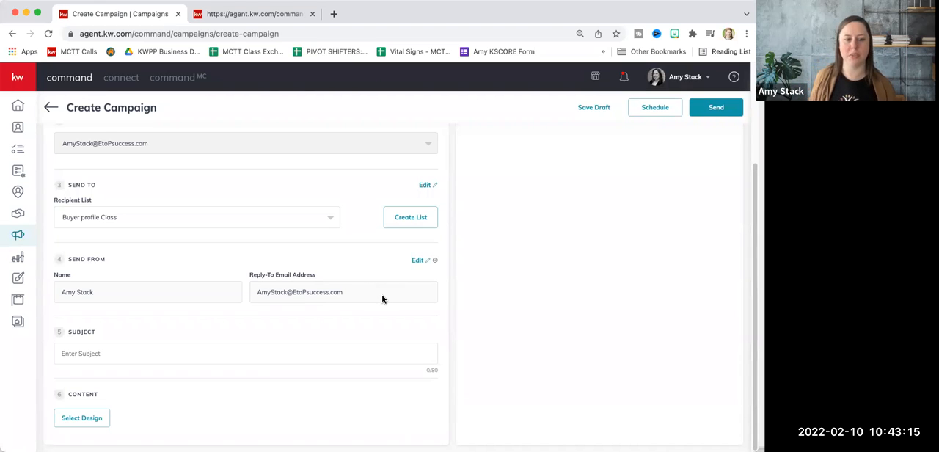
pyautogui.click(417, 260)
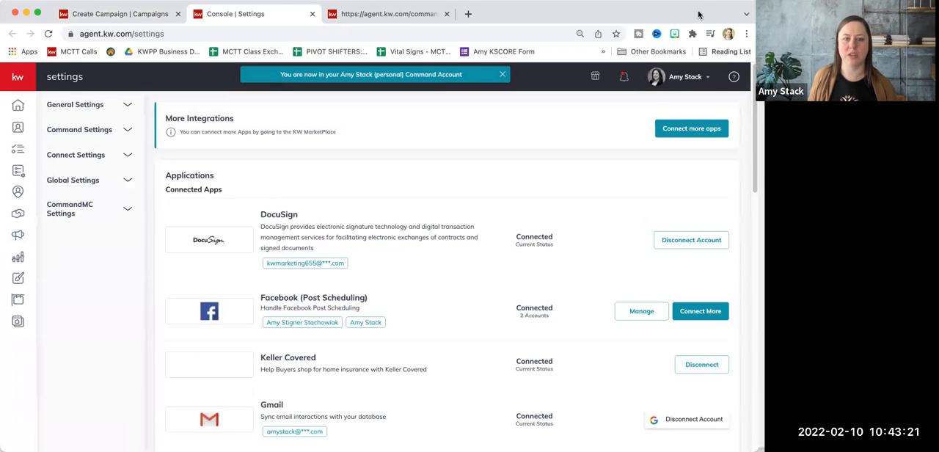
pyautogui.click(312, 13)
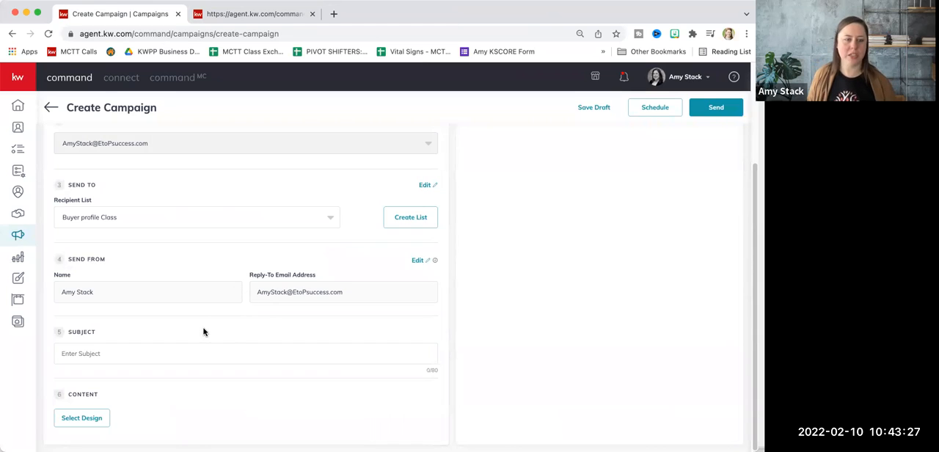
# Enter "Who Do You Know?" as the campaign's subject, correcting the capitalisation of "Do"
pyautogui.click(179, 359)
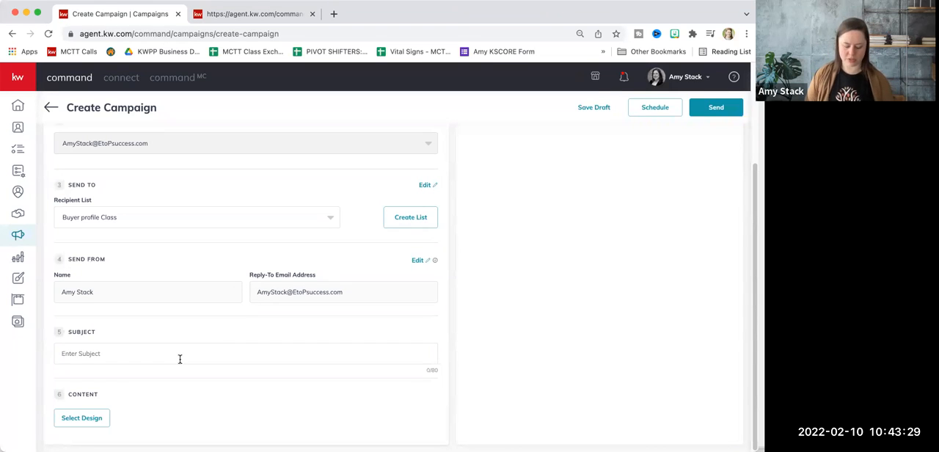
pyautogui.write('Who DO You Know?')
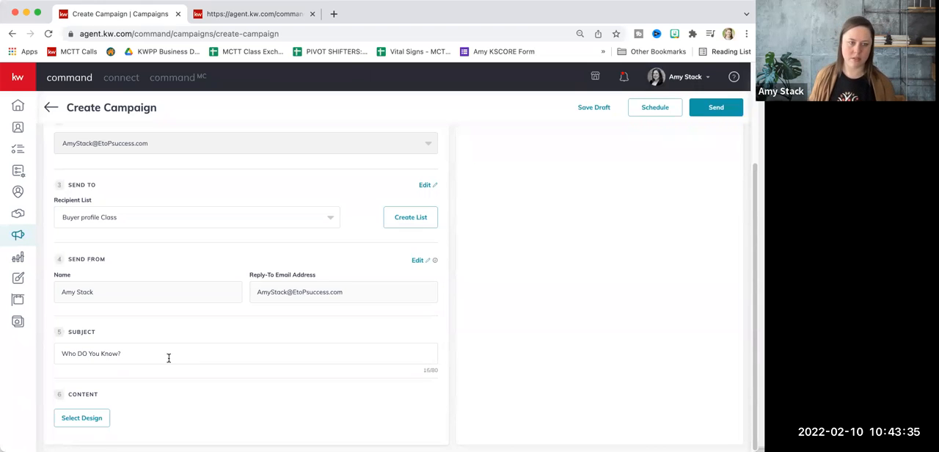
pyautogui.click(85, 354)
pyautogui.write('o')
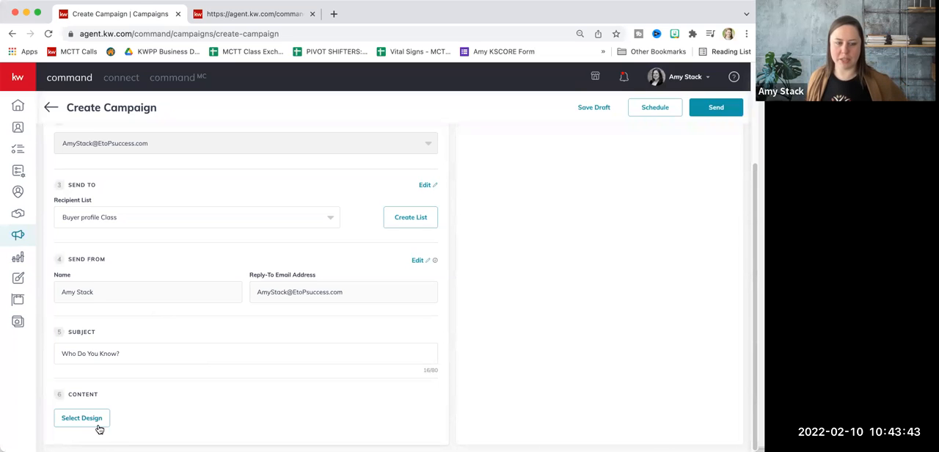
# Try to open the Buyer Profile template from My Templates as the campaign's email design
pyautogui.click(82, 420)
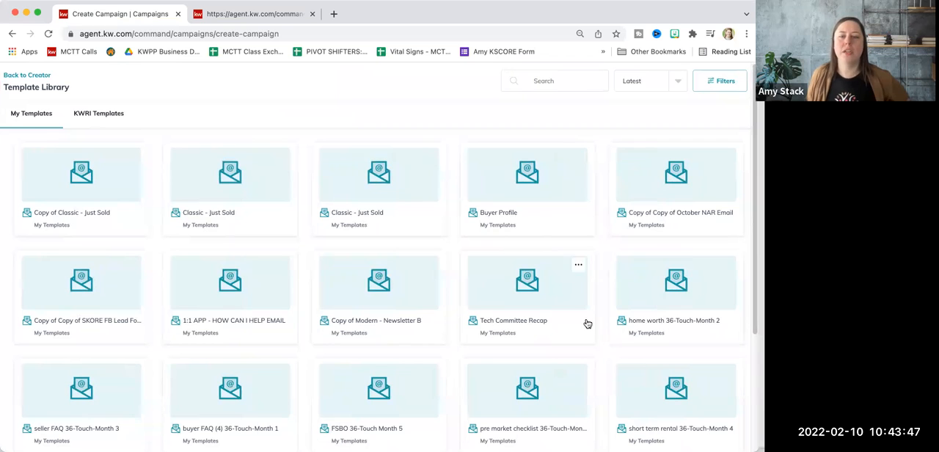
pyautogui.moveTo(658, 375)
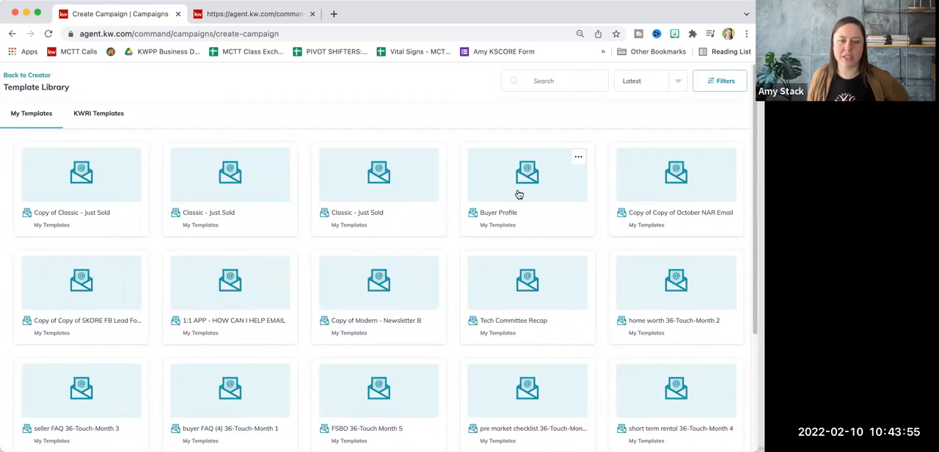
pyautogui.click(518, 193)
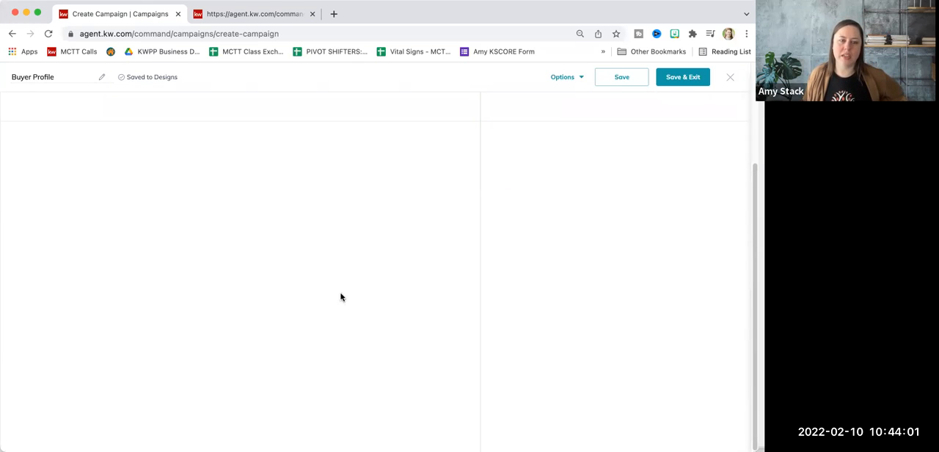
pyautogui.scroll(1, 299, 305)
pyautogui.scroll(2, 299, 305)
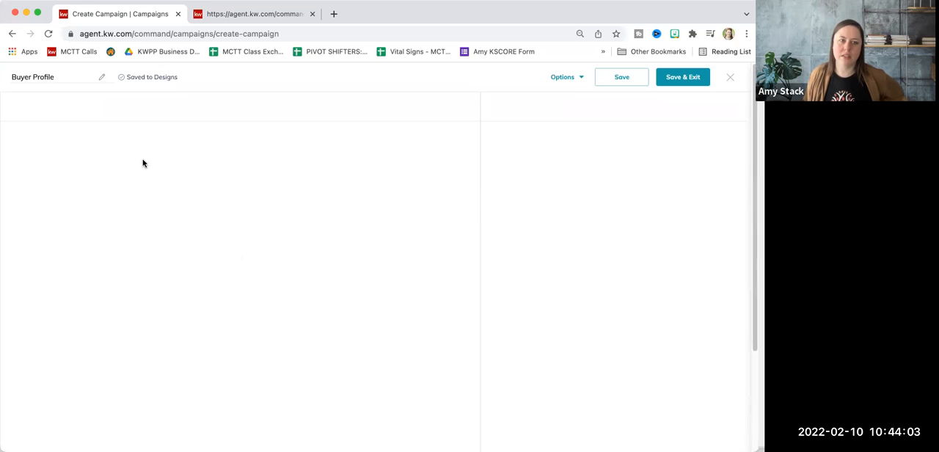
# Reload the campaign page and create a new Command Email campaign named "buyer profile test" with the Attract Listings goal
pyautogui.click(49, 34)
pyautogui.click(438, 191)
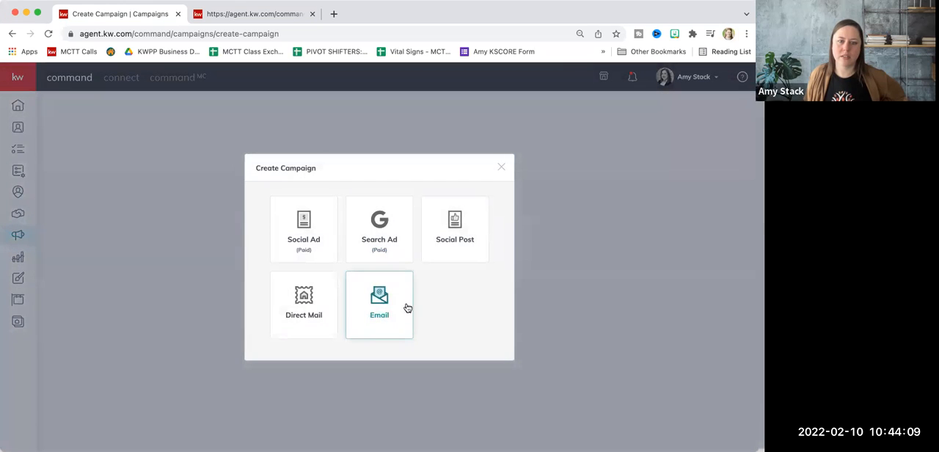
pyautogui.click(407, 308)
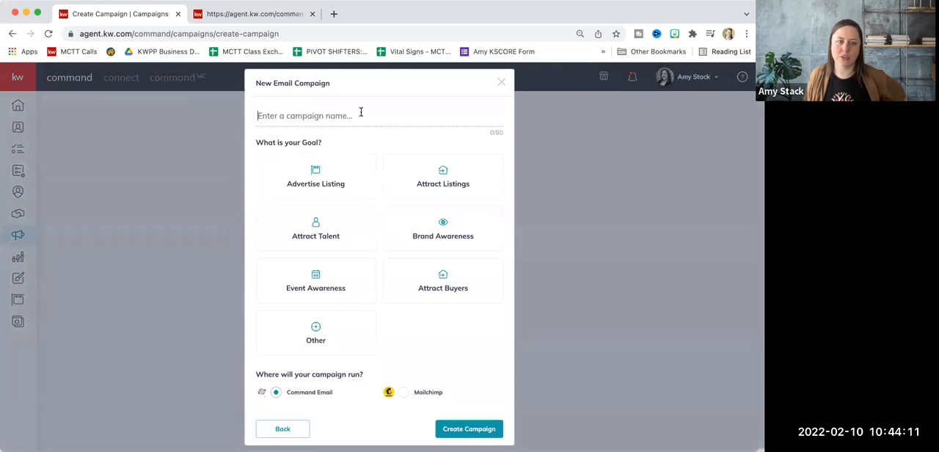
pyautogui.click(360, 112)
pyautogui.write('buyer profile test')
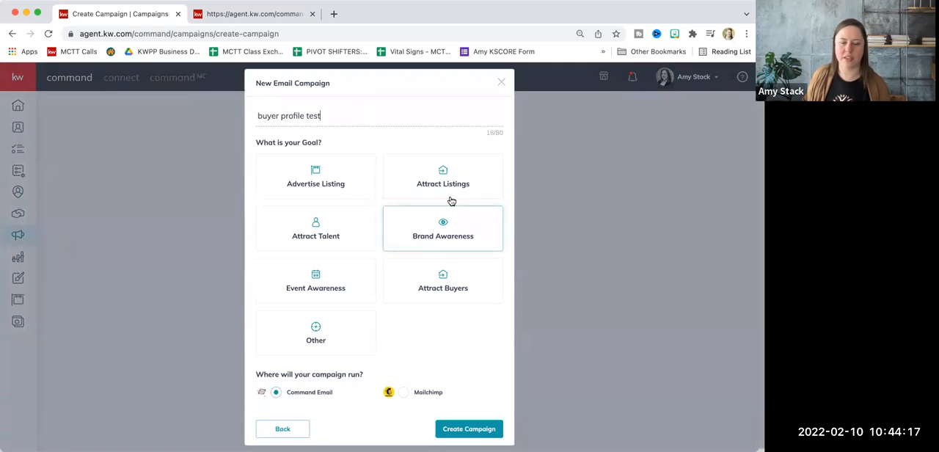
pyautogui.click(465, 179)
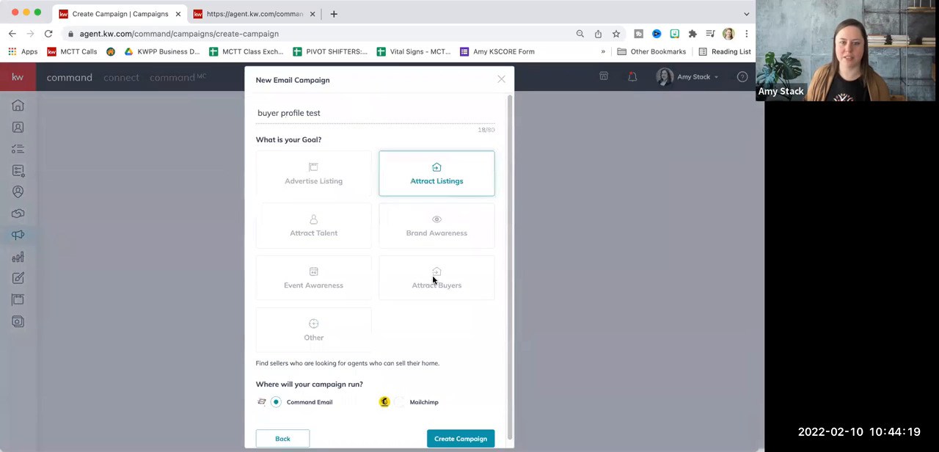
pyautogui.click(468, 437)
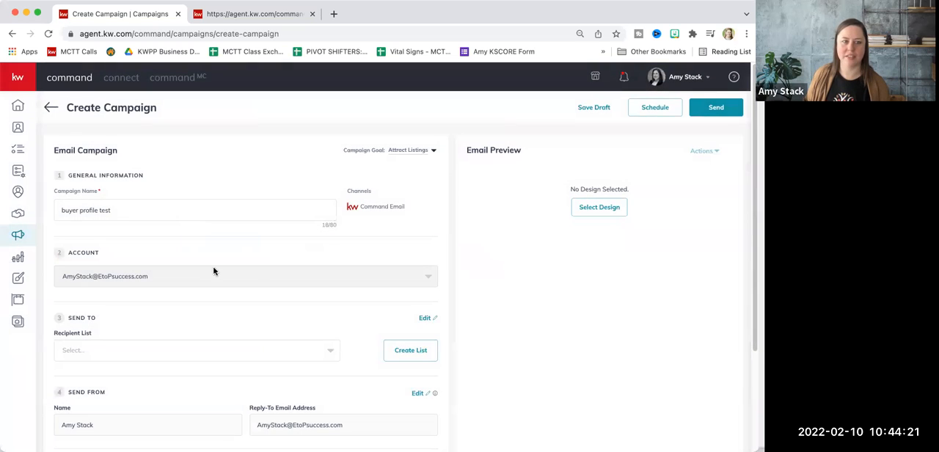
# Choose Buyer profile Class as the recipient list and enter "Who Do You Know" as the campaign's subject
pyautogui.scroll(-2, 209, 297)
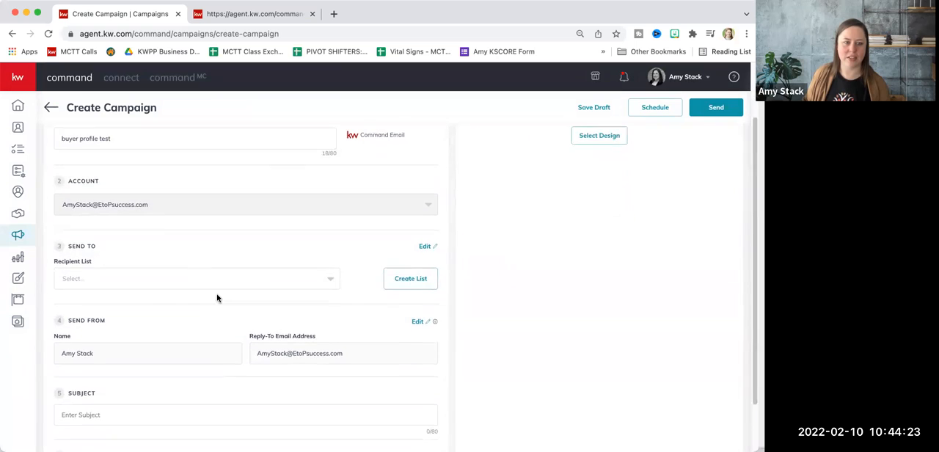
pyautogui.click(234, 282)
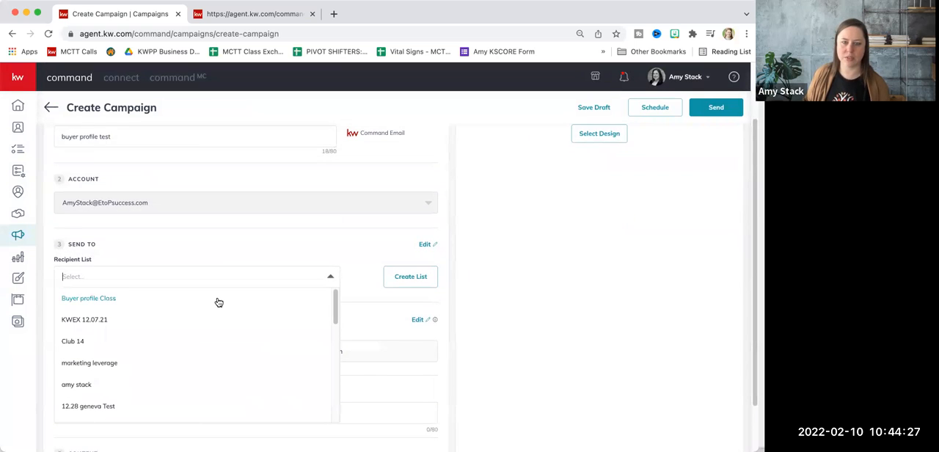
pyautogui.click(218, 302)
pyautogui.scroll(-2, 258, 270)
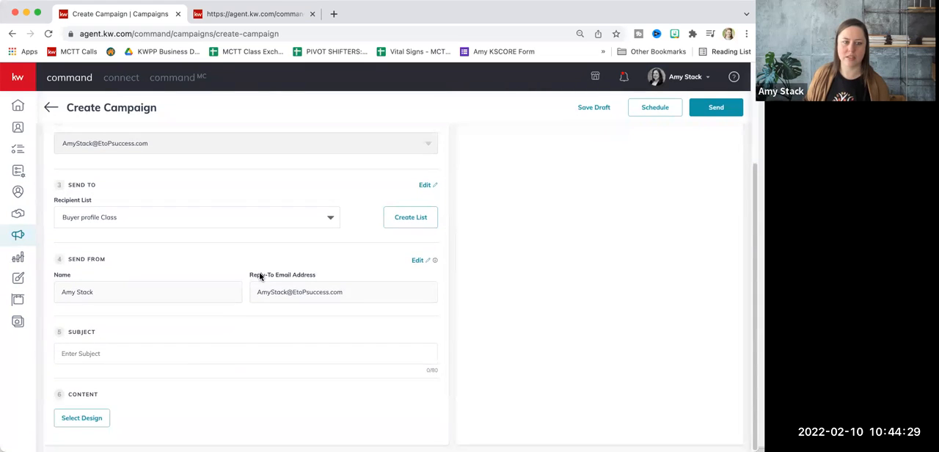
pyautogui.click(201, 354)
pyautogui.write('Who Do You Know')
# Open the Buyer Profile template from My Templates as the campaign's email design and look over its content
pyautogui.click(92, 417)
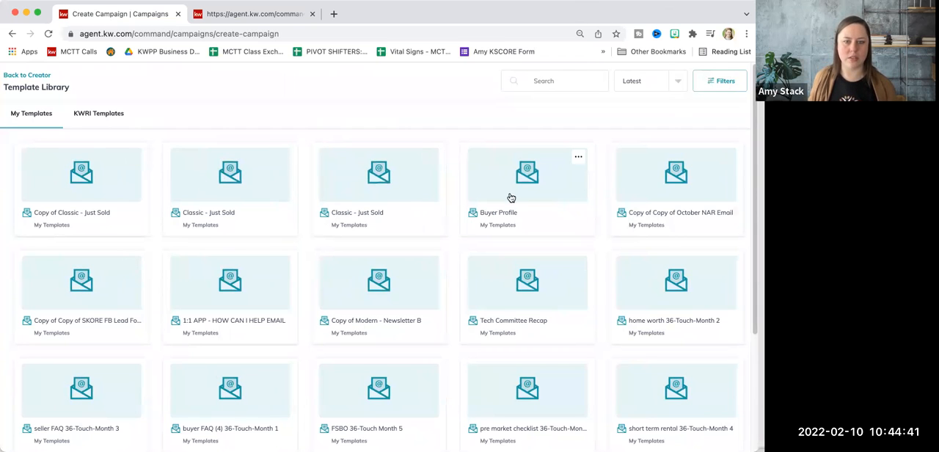
pyautogui.click(513, 197)
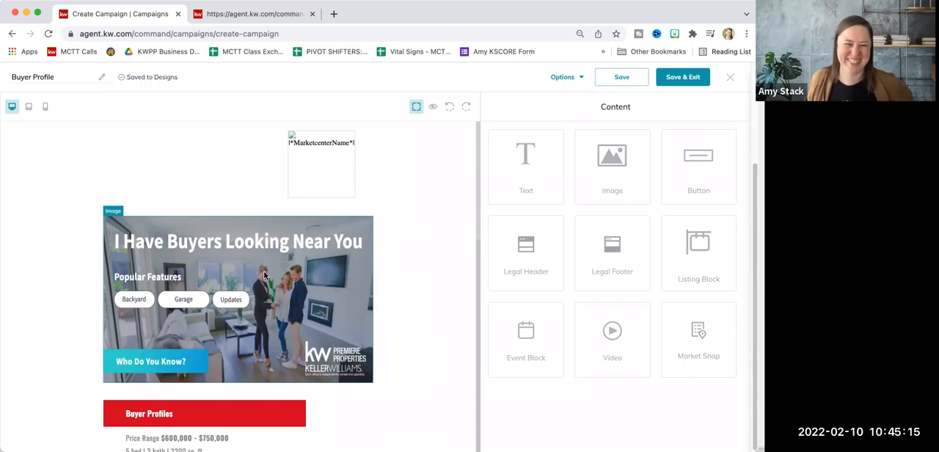
pyautogui.scroll(-2, 362, 285)
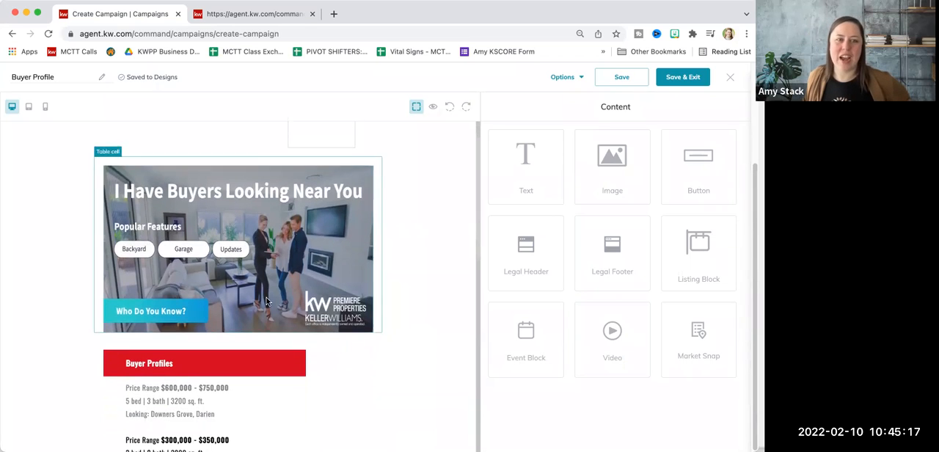
pyautogui.scroll(2, 250, 325)
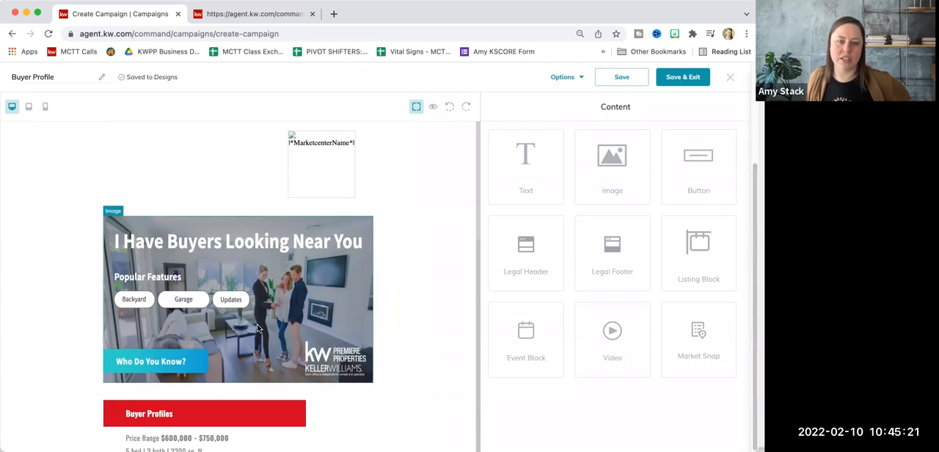
pyautogui.scroll(-10, 257, 328)
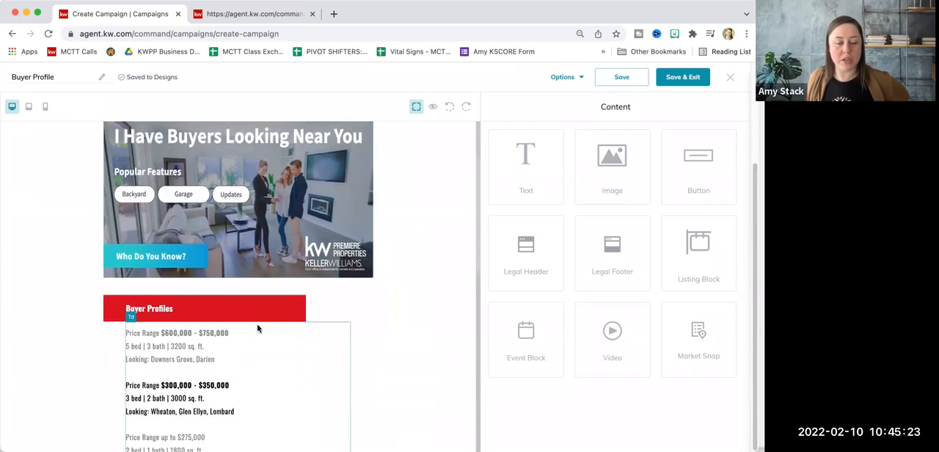
pyautogui.scroll(10, 256, 328)
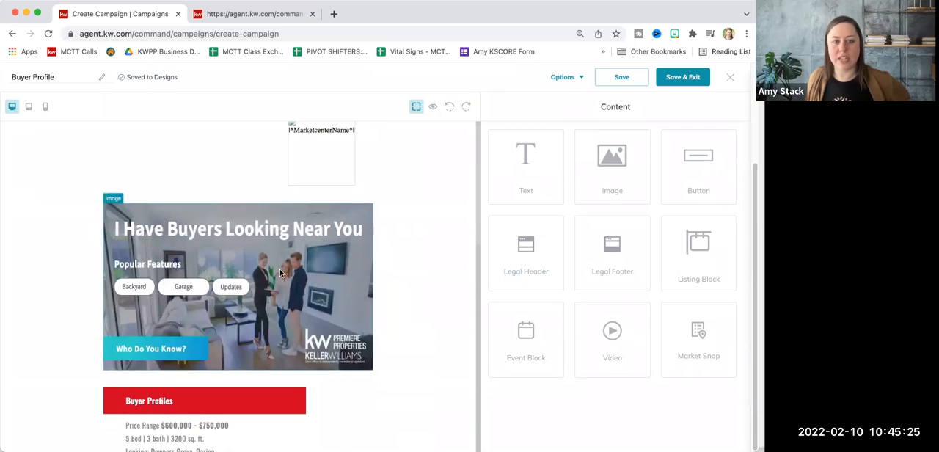
# Examine the upload option for replacing the design's "I Have Buyers Looking Near You" banner image, leaving the image as it is
pyautogui.click(281, 269)
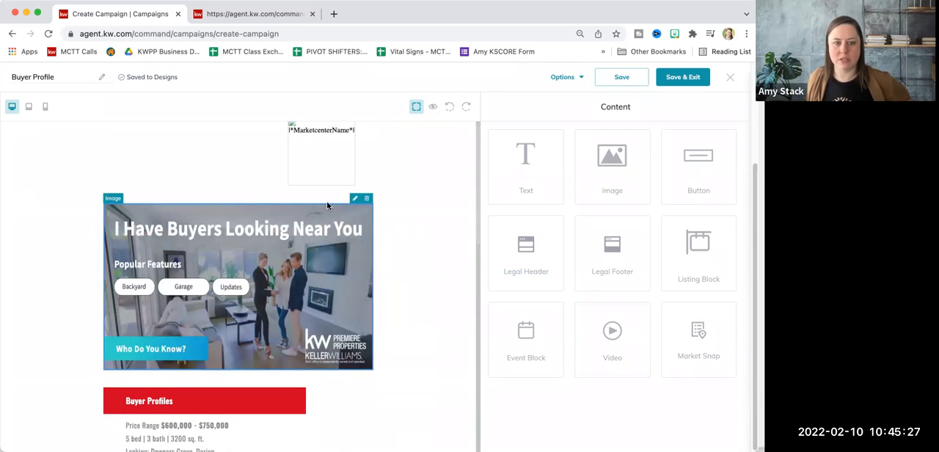
pyautogui.click(356, 200)
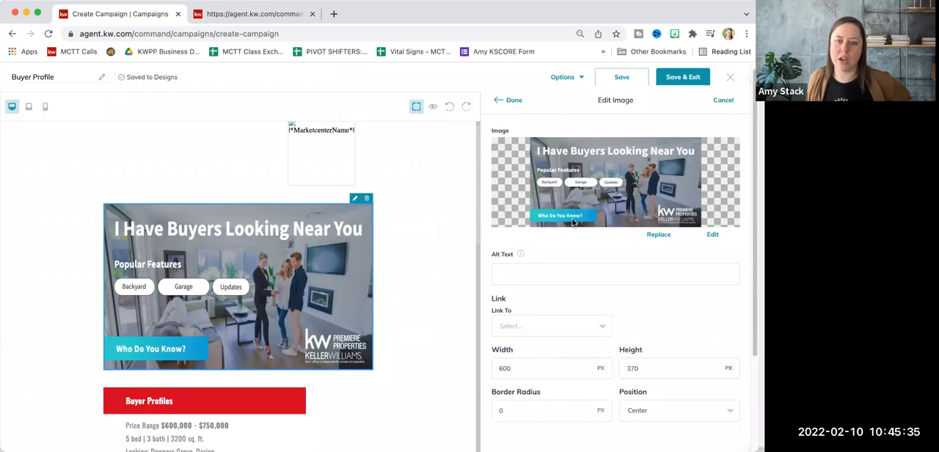
pyautogui.click(659, 235)
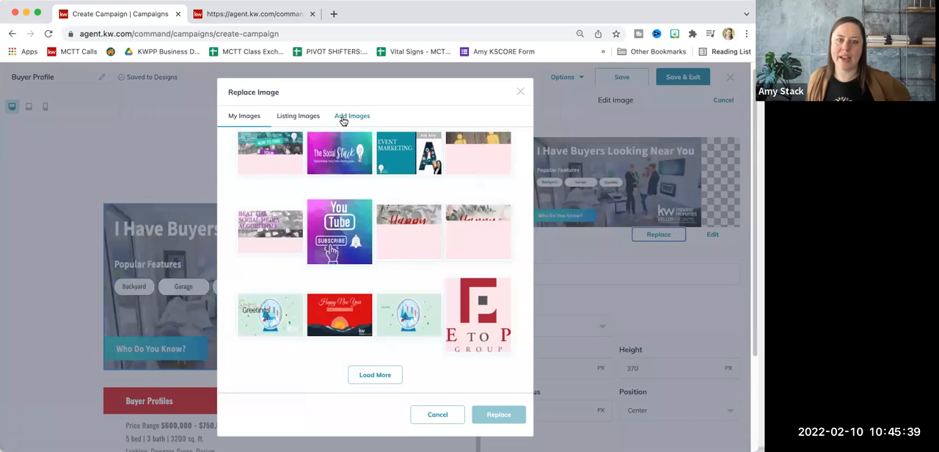
pyautogui.click(343, 119)
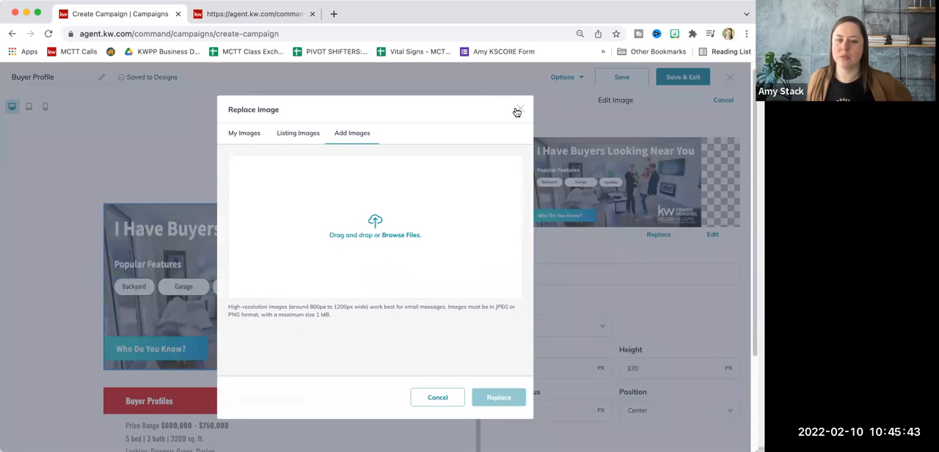
pyautogui.click(438, 401)
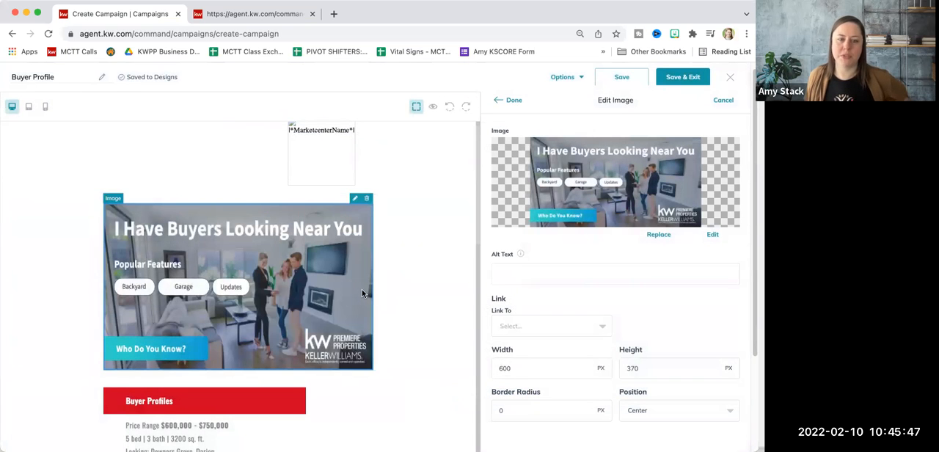
# Preview the whole Buyer Profile design in desktop view, and save it to the campaign
pyautogui.scroll(-5, 362, 293)
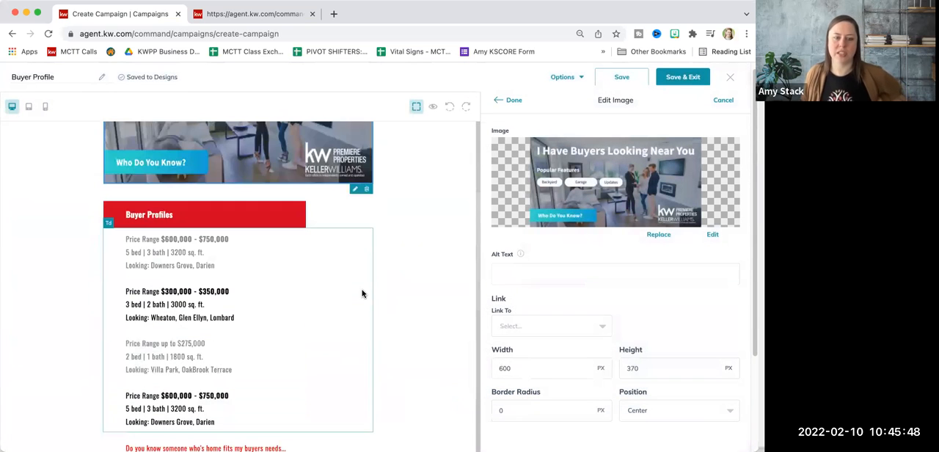
pyautogui.click(433, 107)
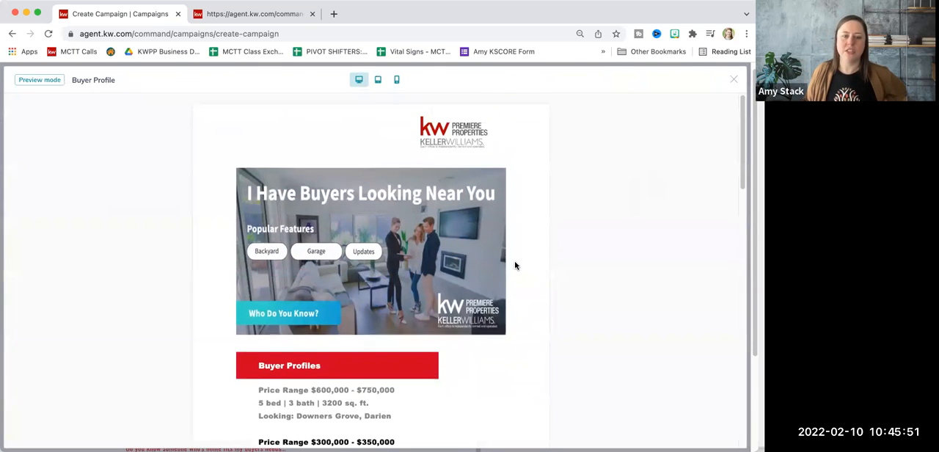
pyautogui.scroll(-3, 514, 266)
pyautogui.scroll(-6, 515, 266)
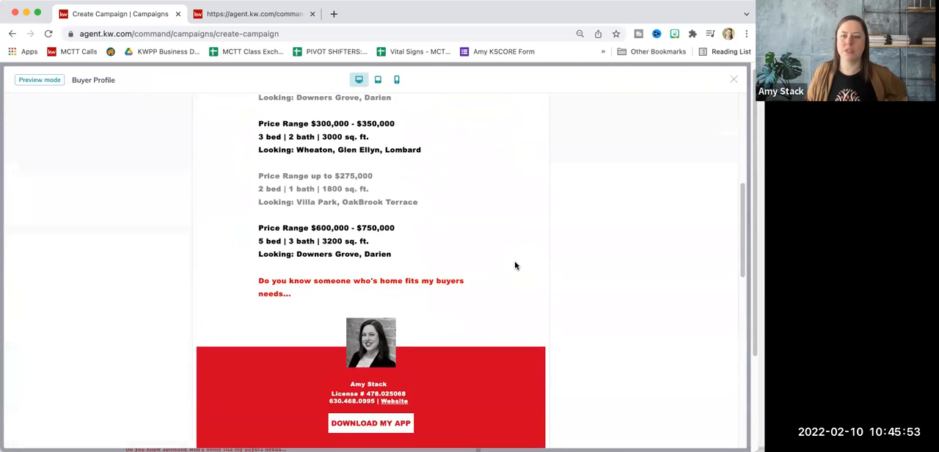
pyautogui.scroll(-1, 514, 264)
pyautogui.scroll(7, 557, 220)
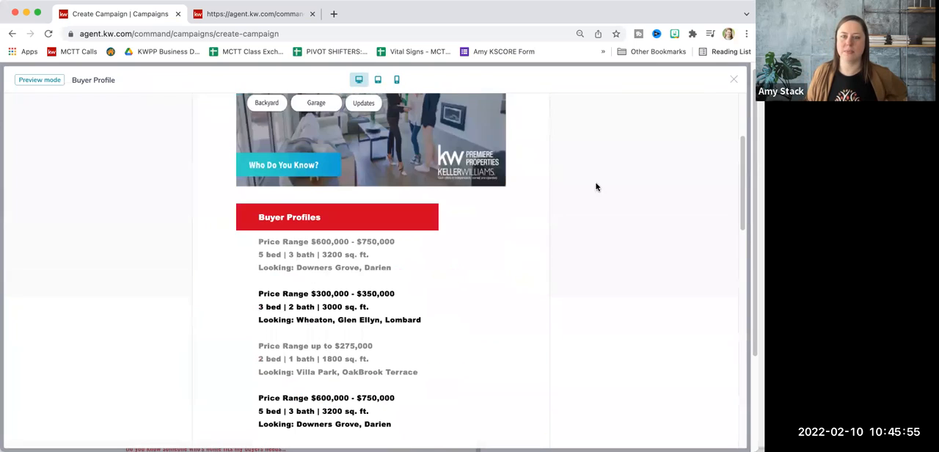
pyautogui.click(734, 81)
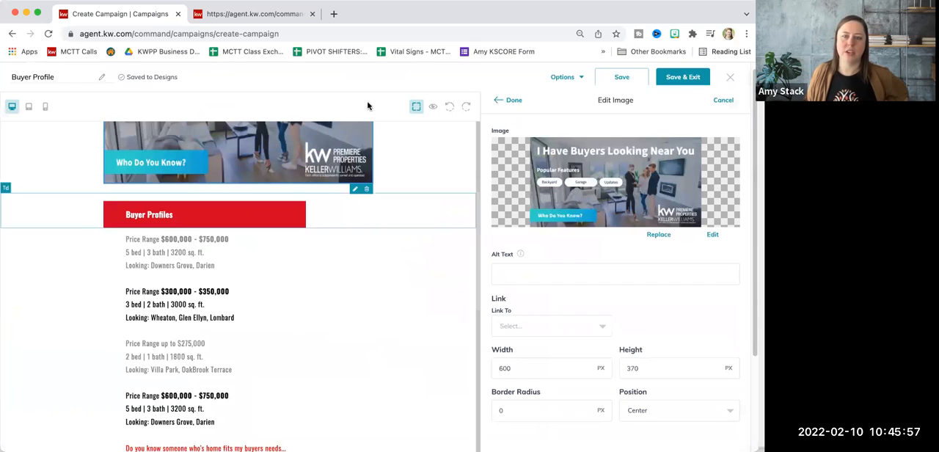
pyautogui.click(679, 79)
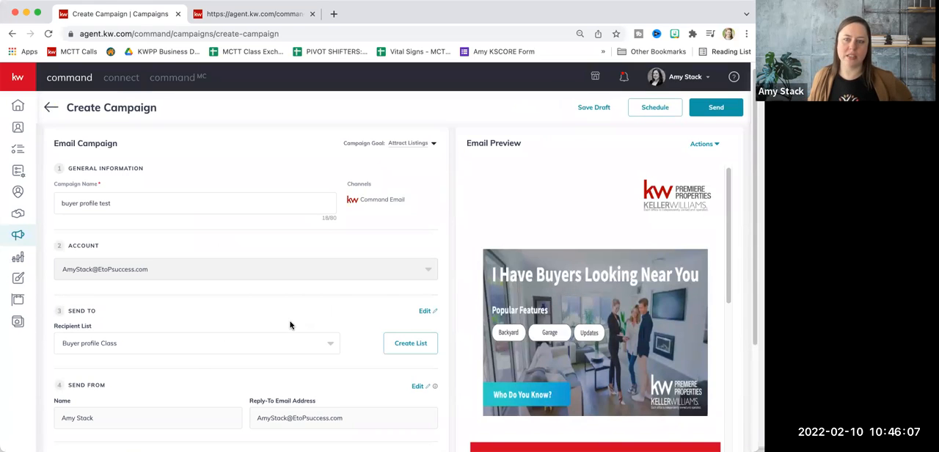
# Review the campaign's details and email preview, and check its scheduling date and time options without scheduling it
pyautogui.scroll(-4, 194, 330)
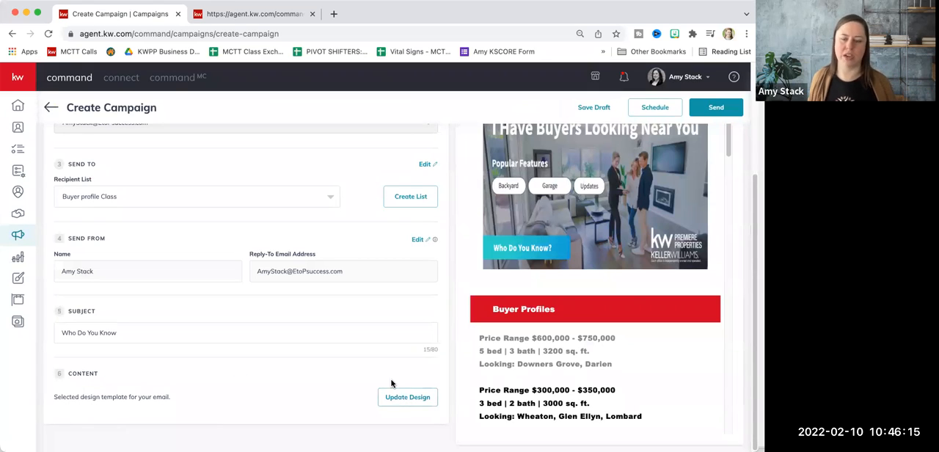
pyautogui.scroll(3, 587, 291)
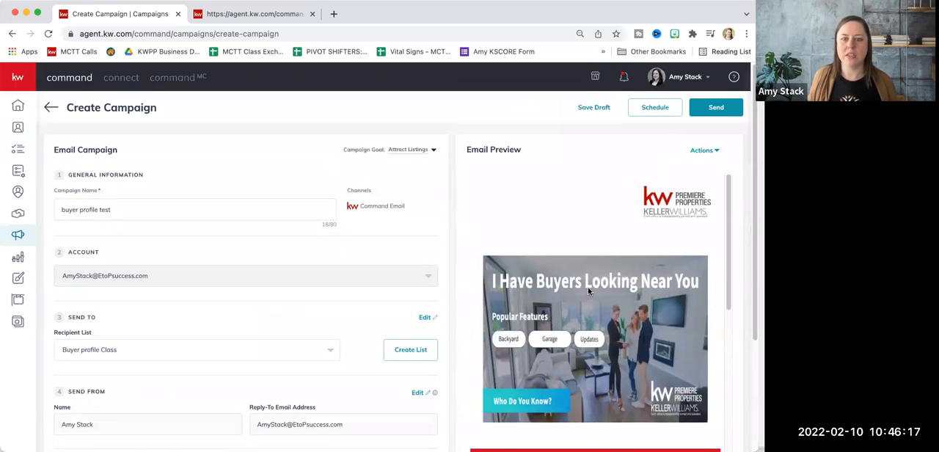
pyautogui.scroll(-8, 627, 359)
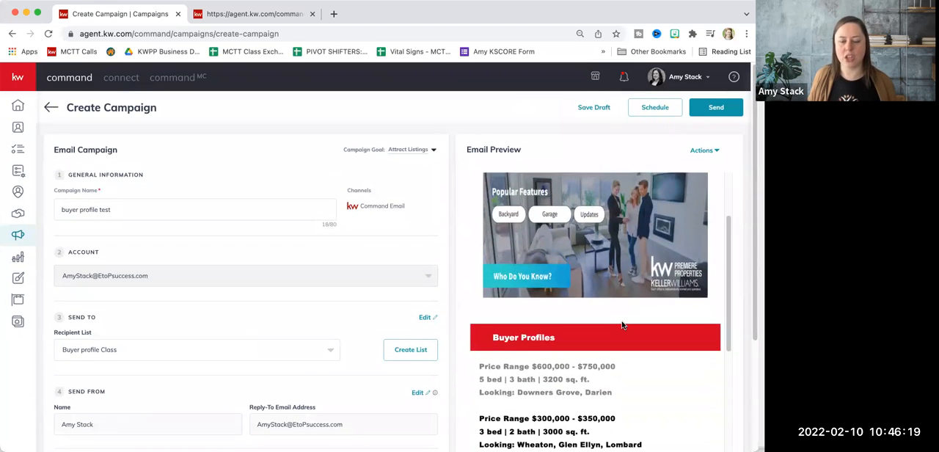
pyautogui.scroll(8, 622, 325)
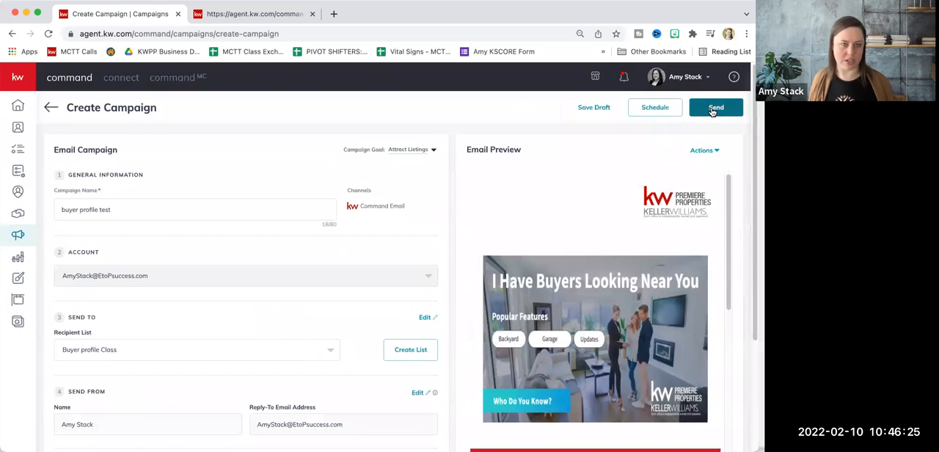
pyautogui.click(652, 110)
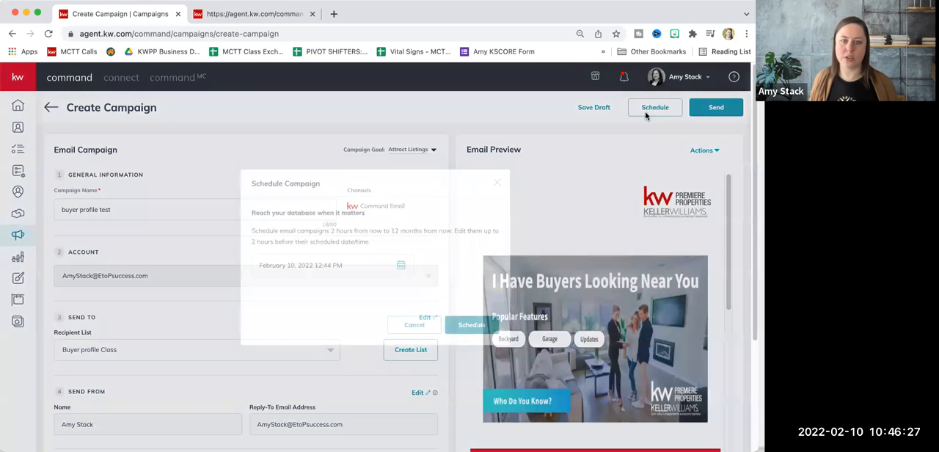
pyautogui.click(401, 265)
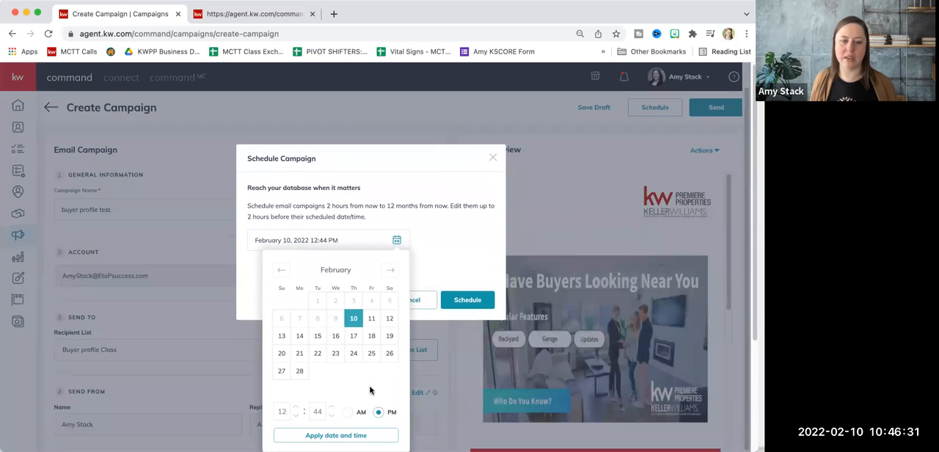
pyautogui.click(492, 158)
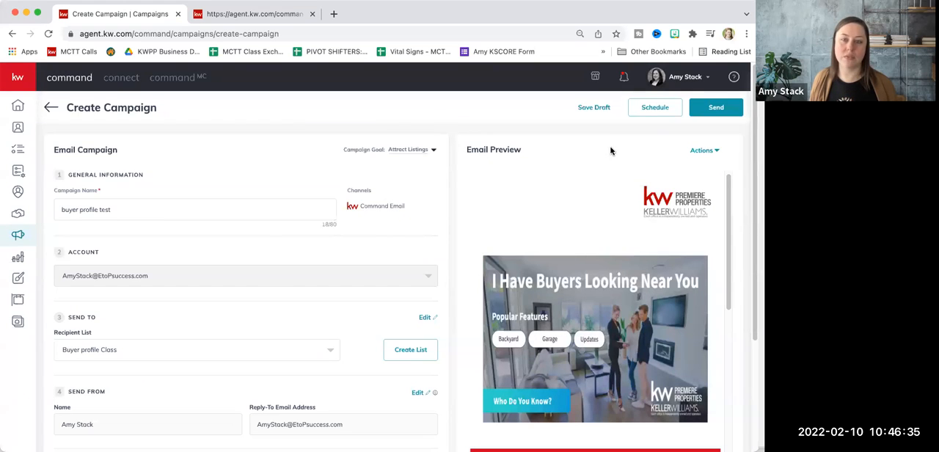
# Save the "buyer profile test" campaign as a draft and exit it
pyautogui.click(596, 108)
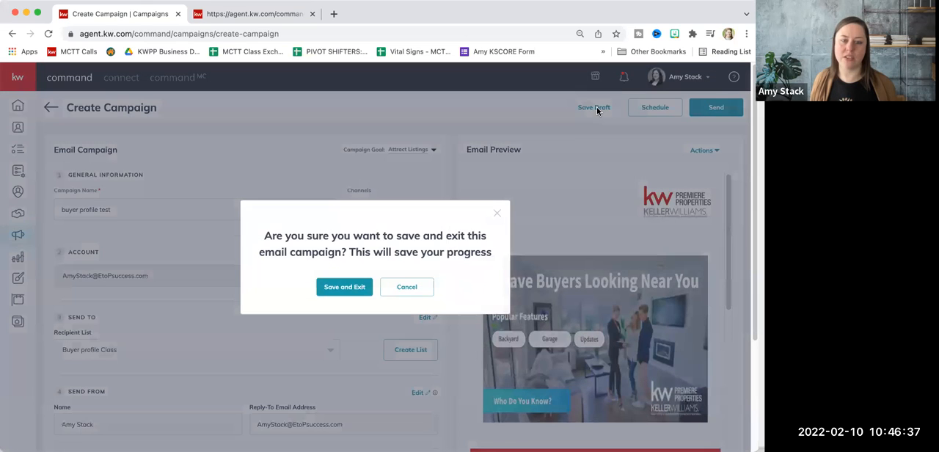
pyautogui.click(345, 287)
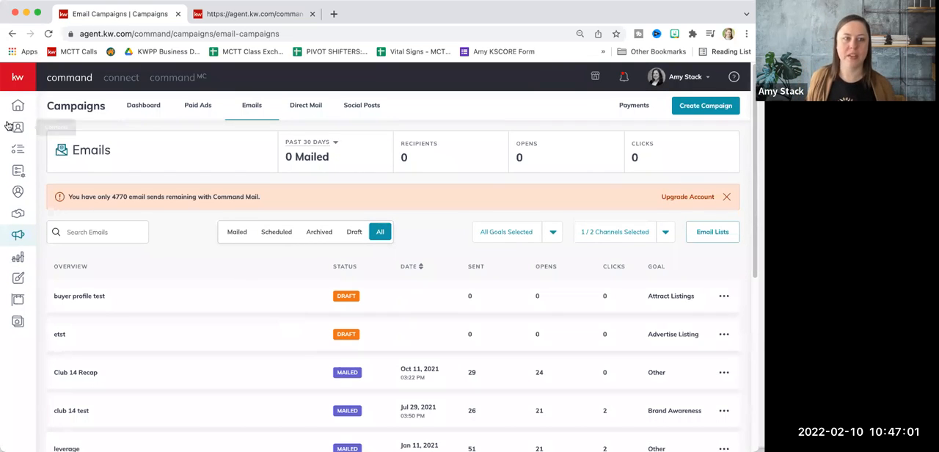
# Create a new SmartPlan named "Buyer Profile"
pyautogui.moveTo(11, 88)
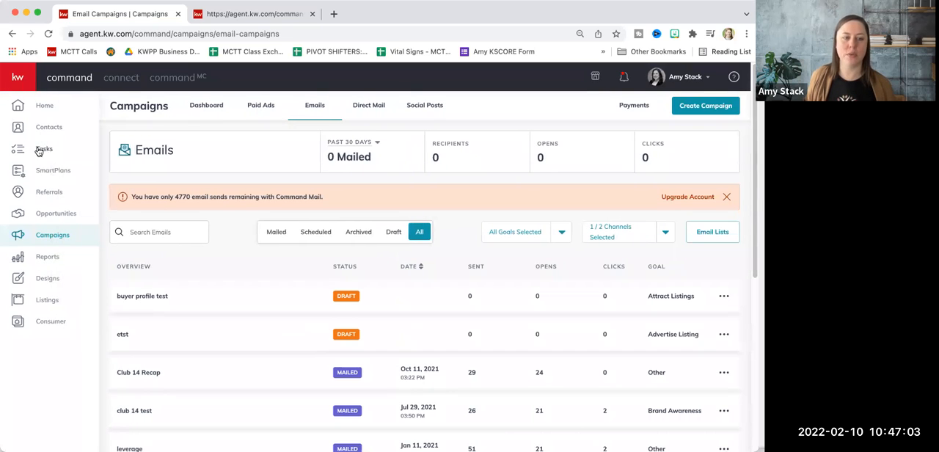
pyautogui.click(49, 175)
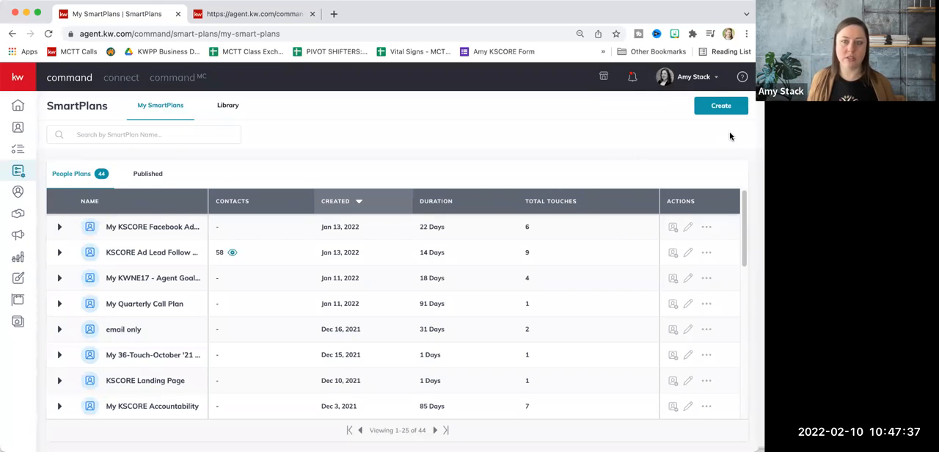
pyautogui.click(720, 107)
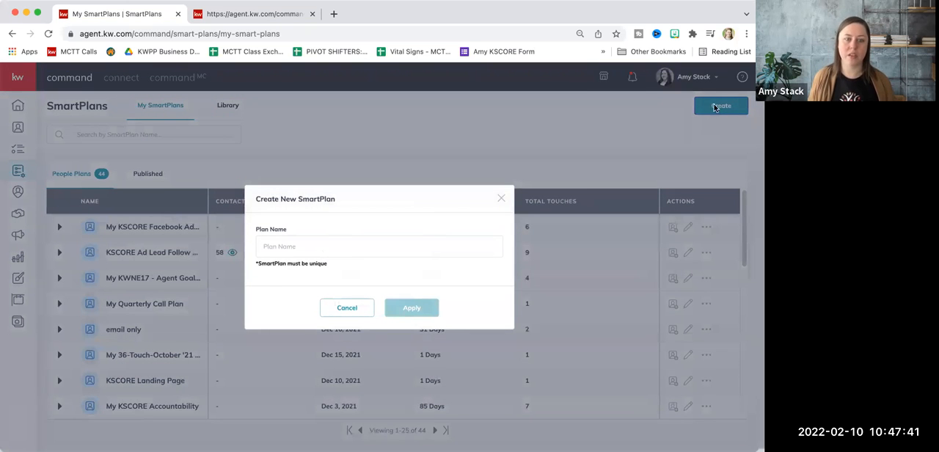
pyautogui.click(395, 242)
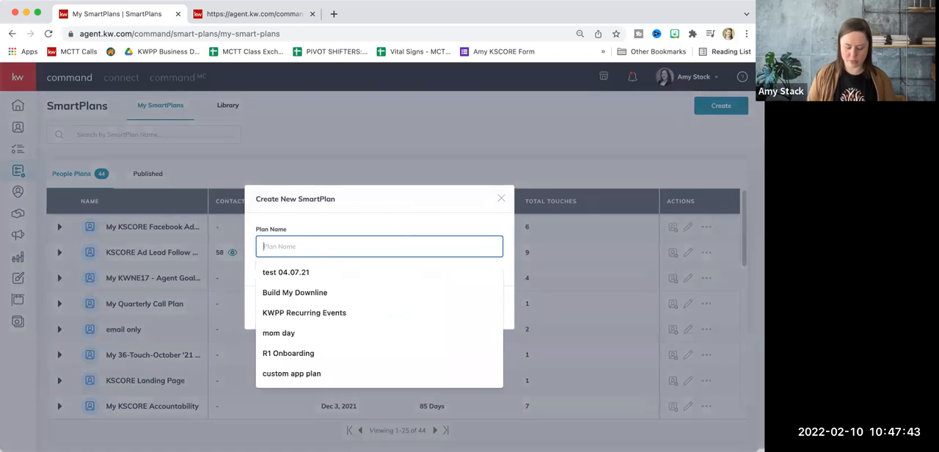
pyautogui.write('Buyer Prof')
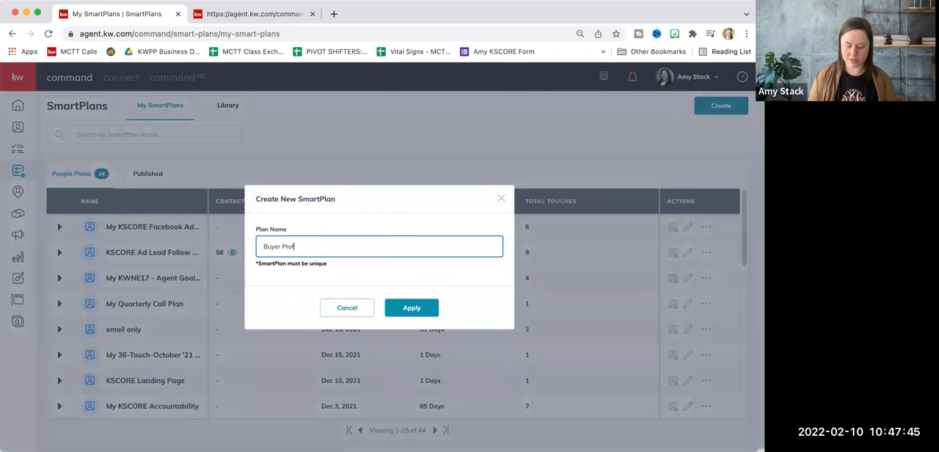
pyautogui.write('ile')
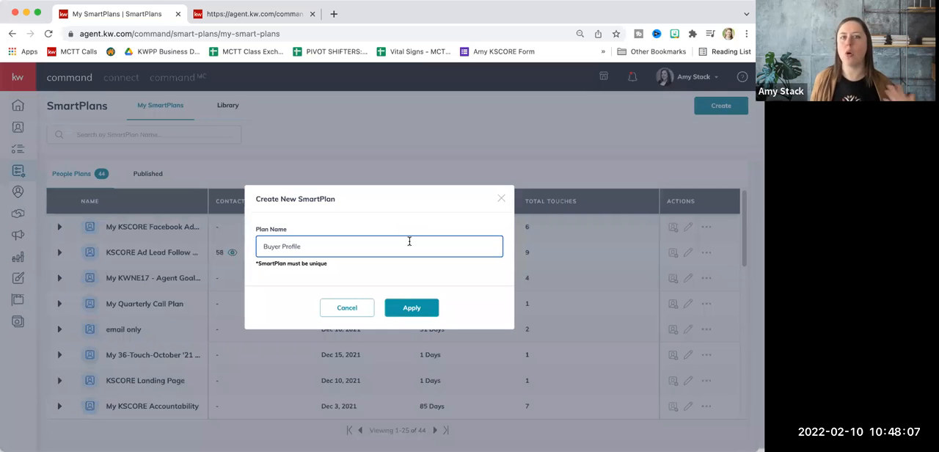
pyautogui.click(405, 309)
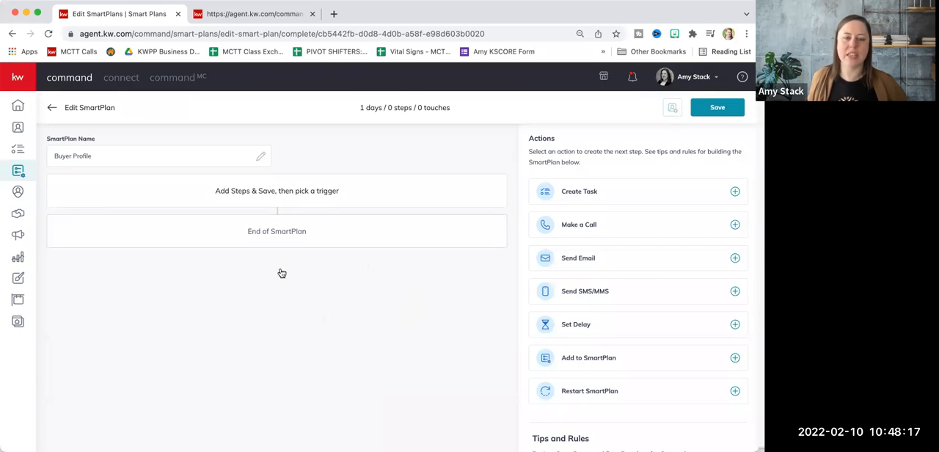
# Add a Send Email action as the first step of the Buyer Profile SmartPlan
pyautogui.click(583, 263)
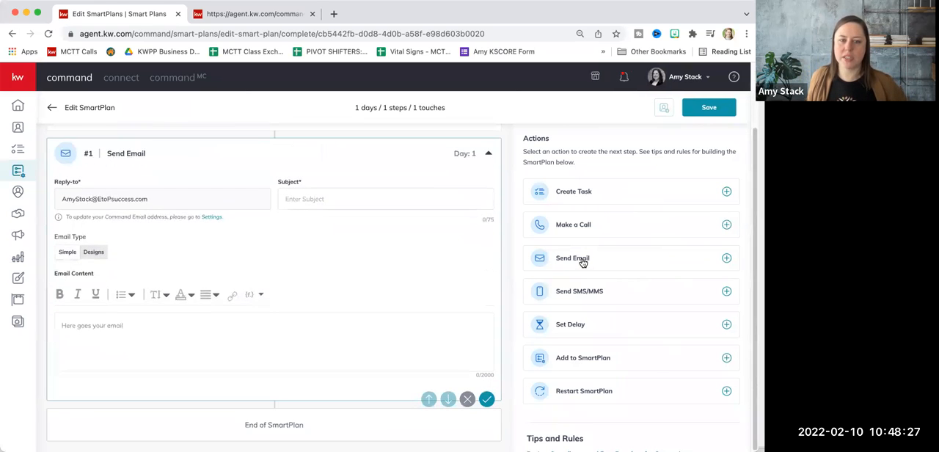
pyautogui.scroll(2, 406, 241)
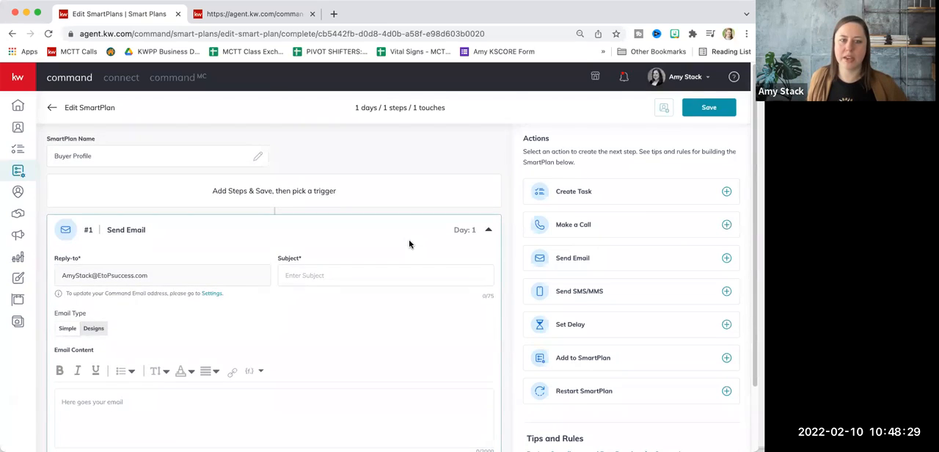
pyautogui.scroll(-2, 410, 243)
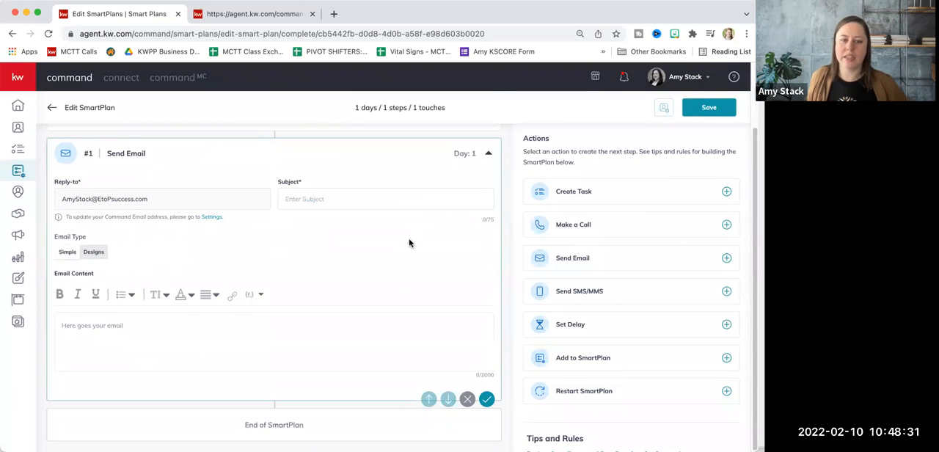
pyautogui.click(123, 327)
pyautogui.write('kdjfgo dgspdfg sdfkl')
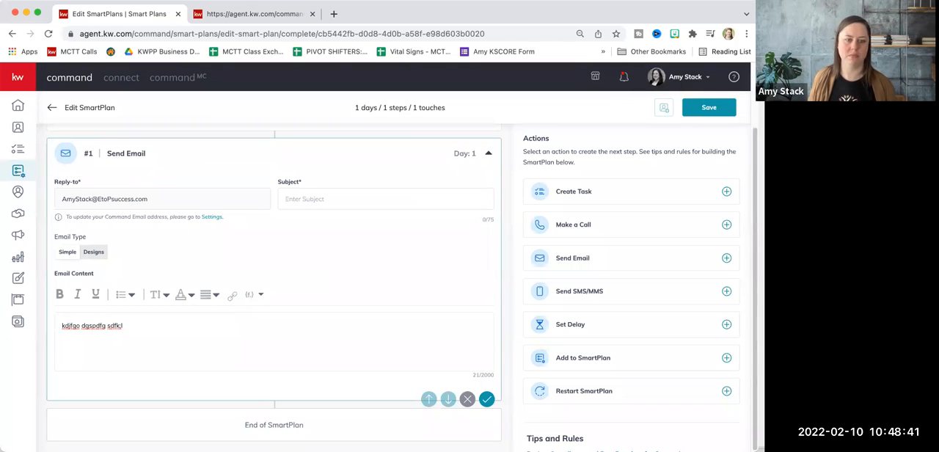
pyautogui.moveTo(123, 325); pyautogui.dragTo(46, 325)
pyautogui.press('BackSpace')
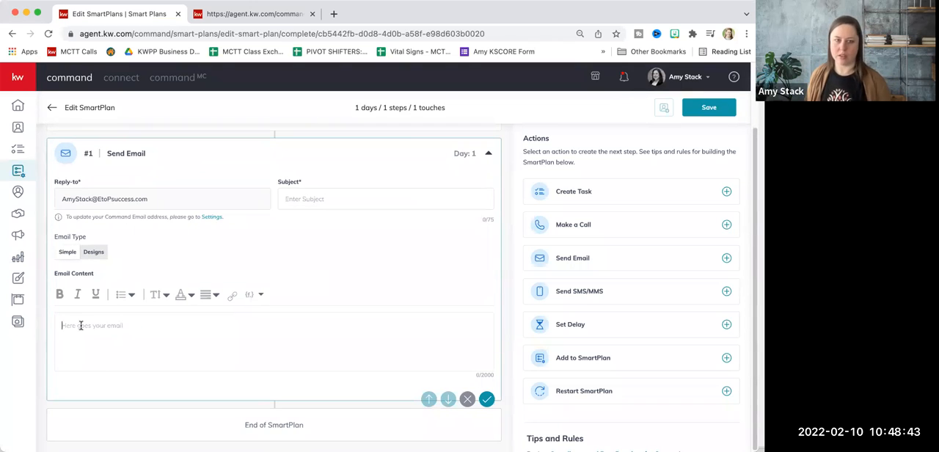
# Set the email step's subject to "Who Do You Know?"
pyautogui.click(353, 200)
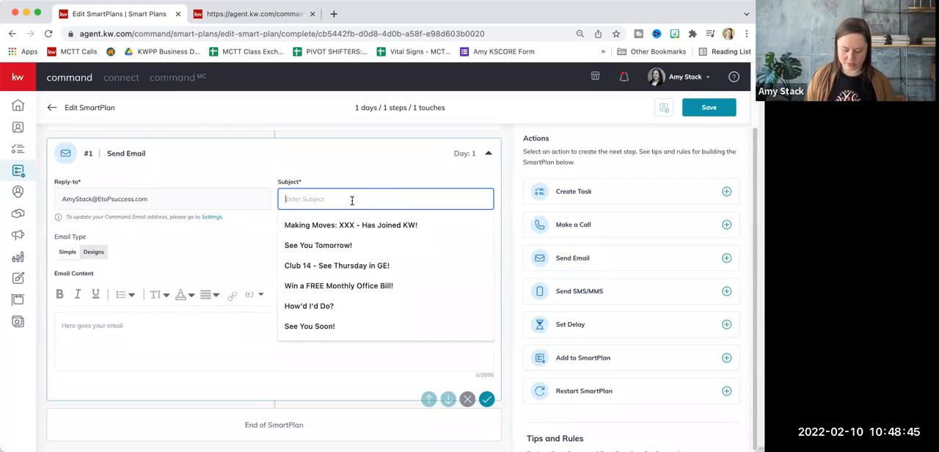
pyautogui.write('Who Do You Know?')
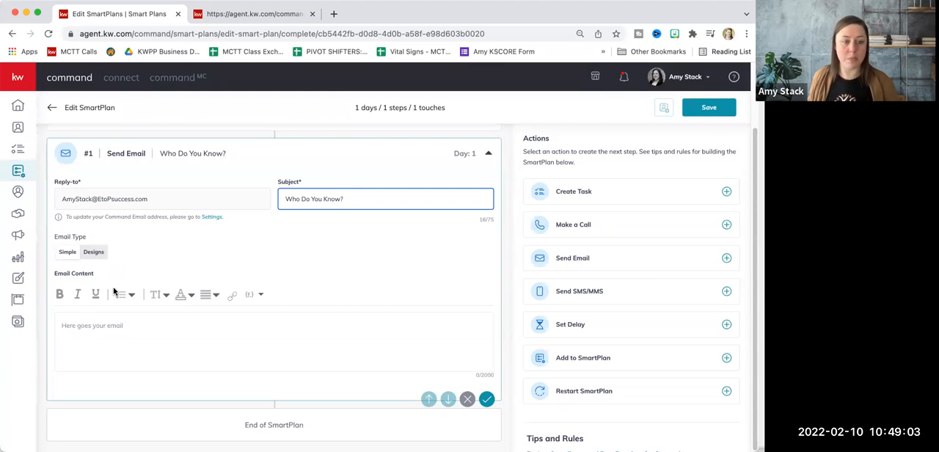
# Switch the email type to Designs, pick the Buyer Profile template as its content, and save and close the design
pyautogui.click(96, 259)
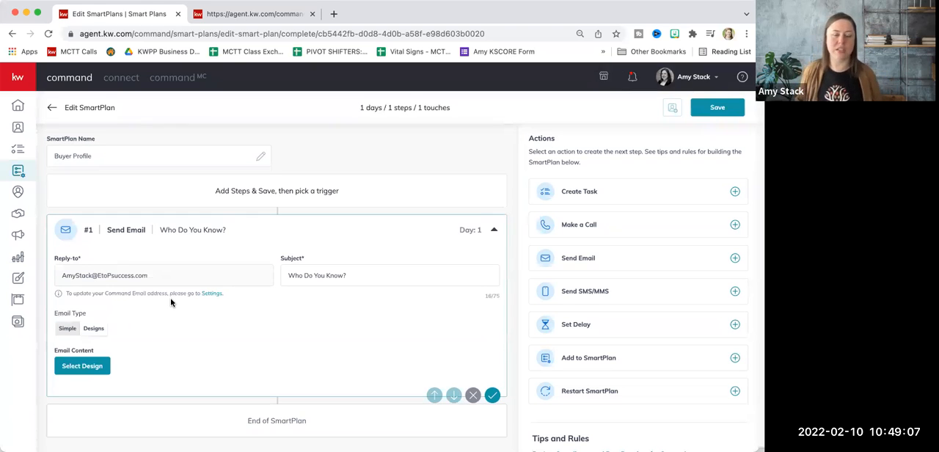
pyautogui.click(90, 365)
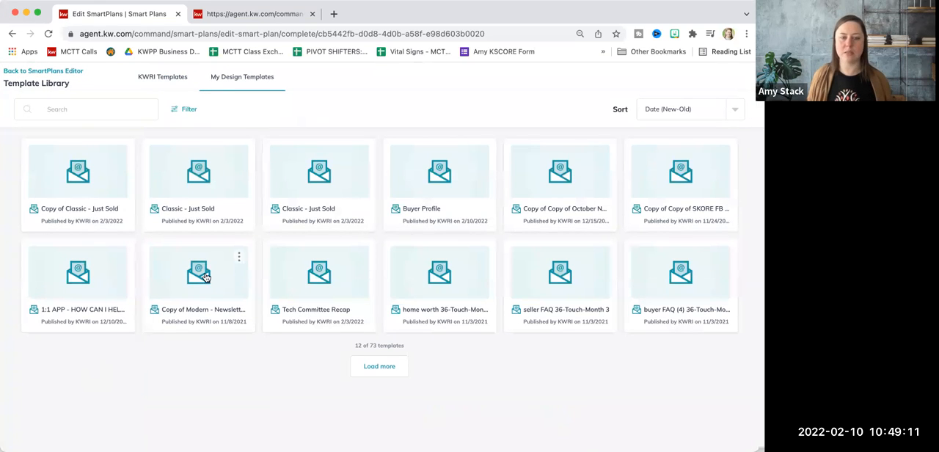
pyautogui.click(437, 173)
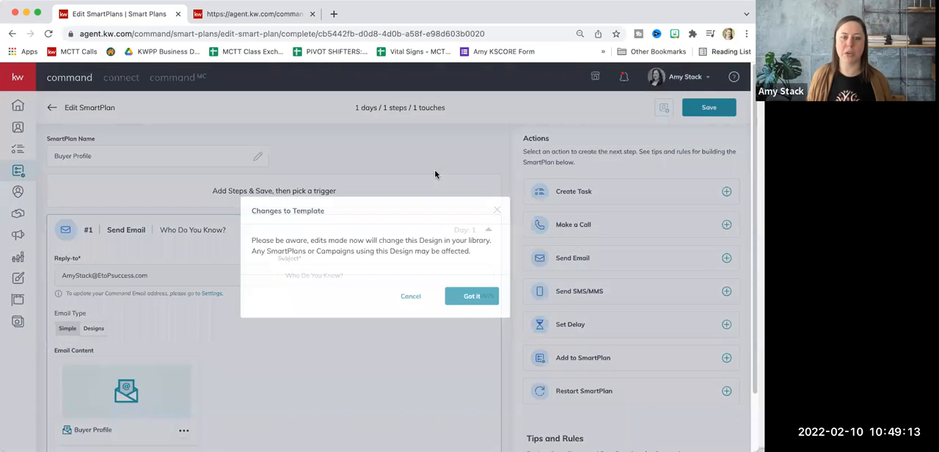
pyautogui.click(469, 295)
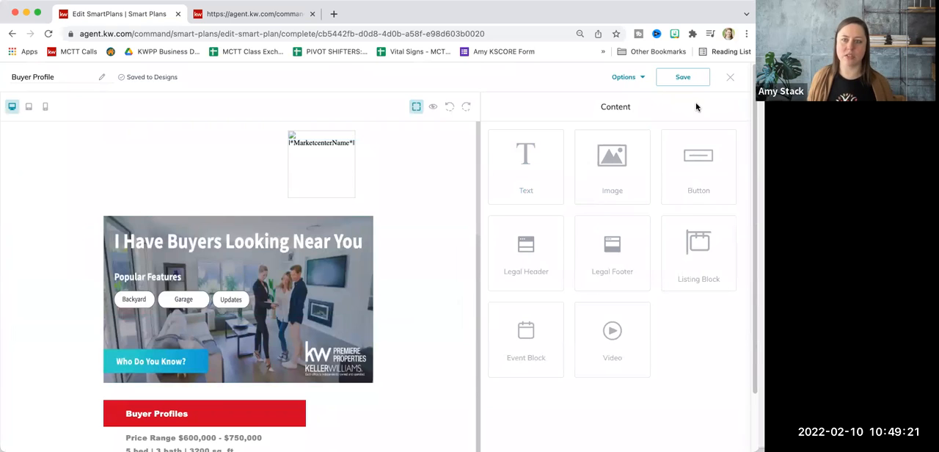
pyautogui.click(686, 82)
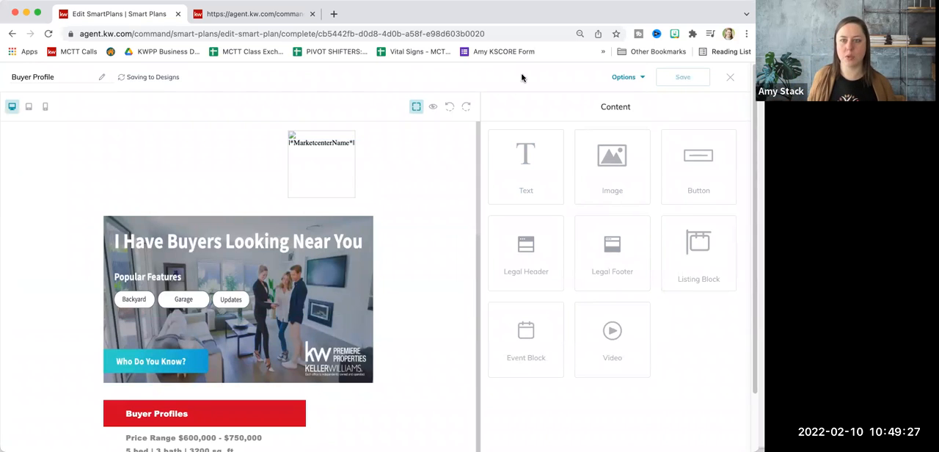
pyautogui.click(730, 77)
pyautogui.click(470, 292)
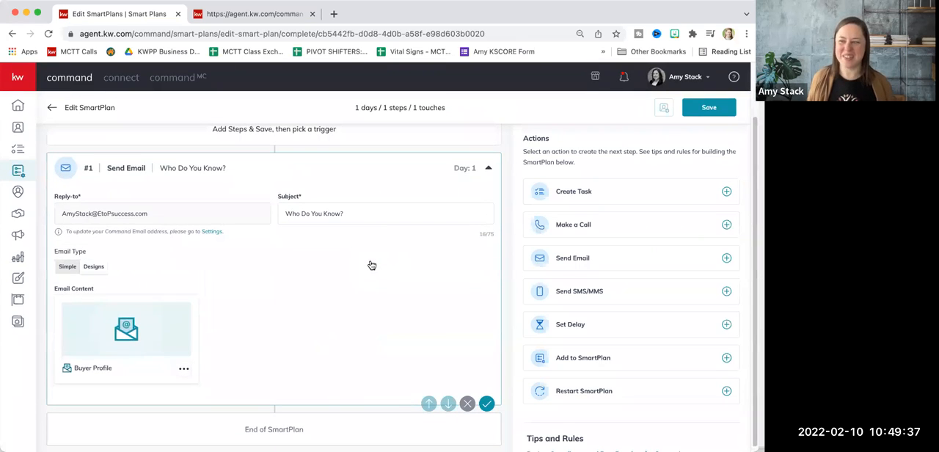
# Review the email step's settings and the options available for its attached Buyer Profile design
pyautogui.scroll(-1, 394, 277)
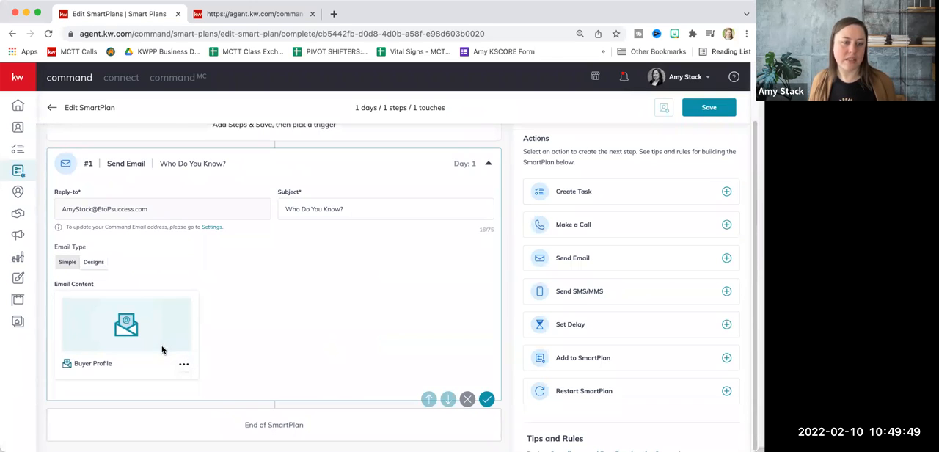
pyautogui.click(183, 364)
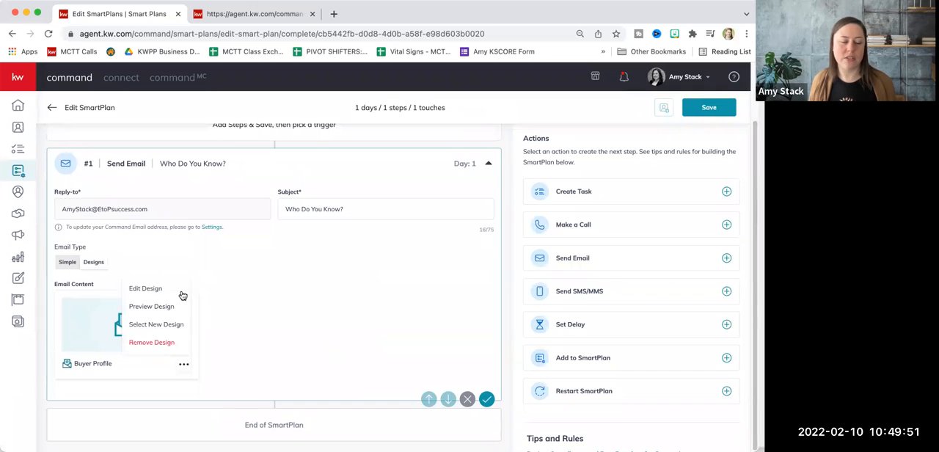
pyautogui.click(286, 298)
pyautogui.scroll(1, 288, 300)
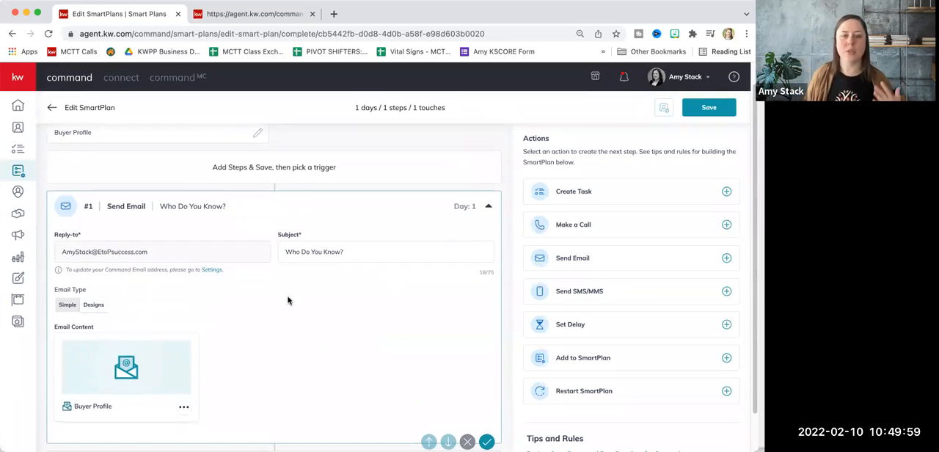
pyautogui.scroll(-1, 288, 300)
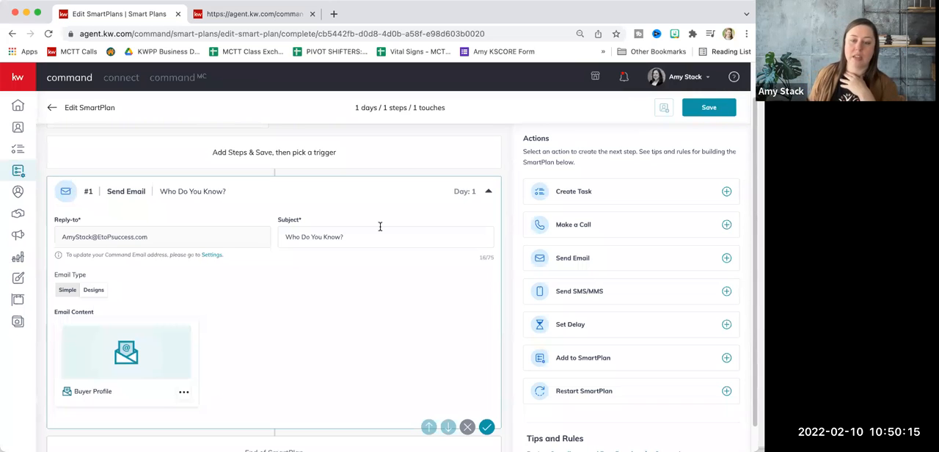
pyautogui.scroll(-1, 380, 226)
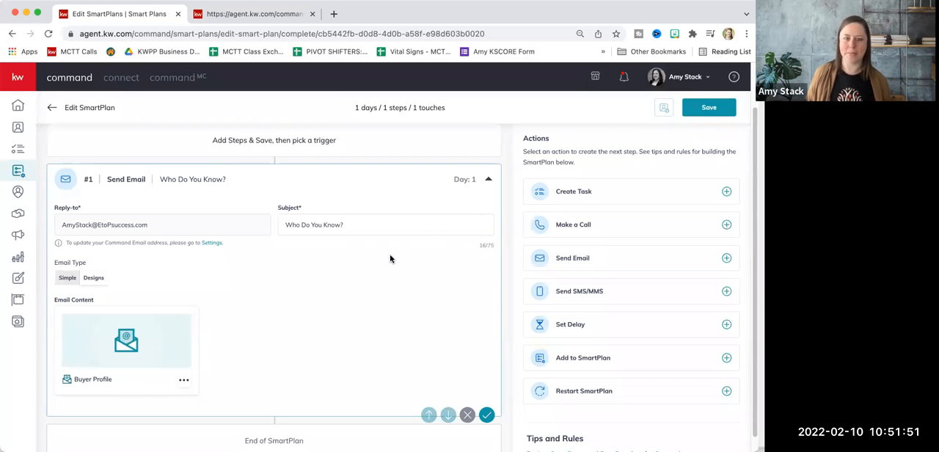
pyautogui.scroll(2, 379, 259)
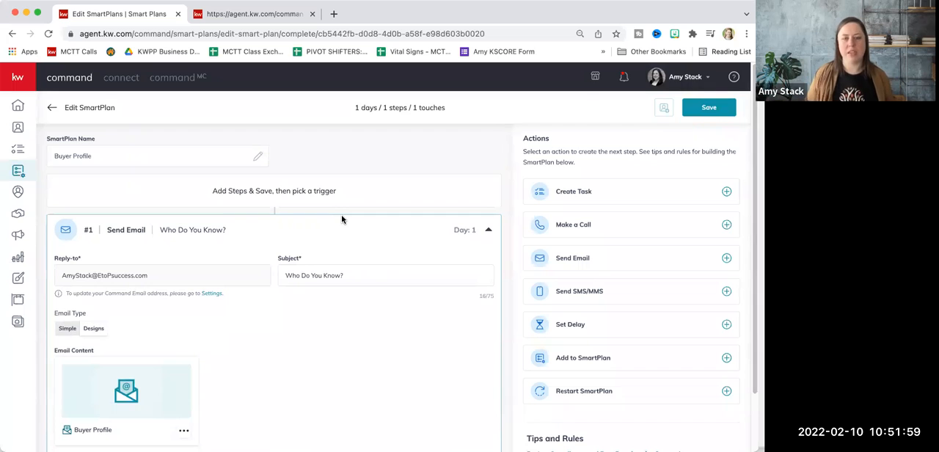
pyautogui.scroll(-3, 304, 243)
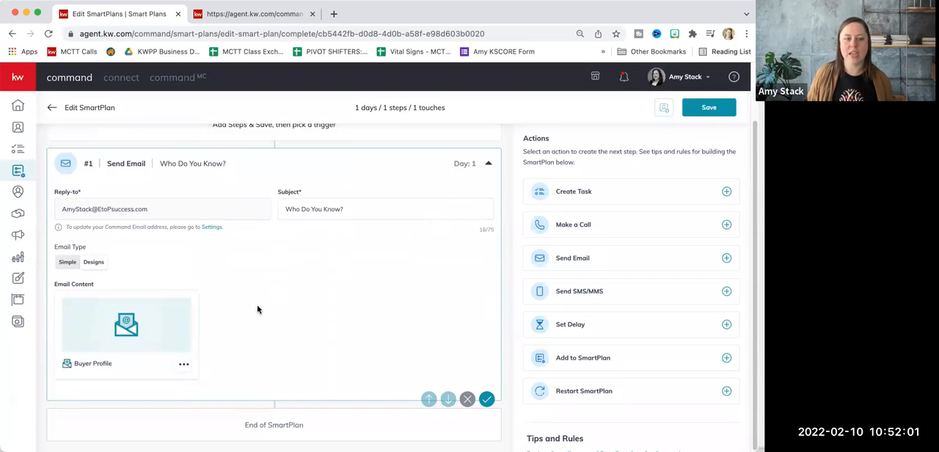
# Confirm the email step, save the SmartPlan, and start adding clients to it
pyautogui.click(486, 398)
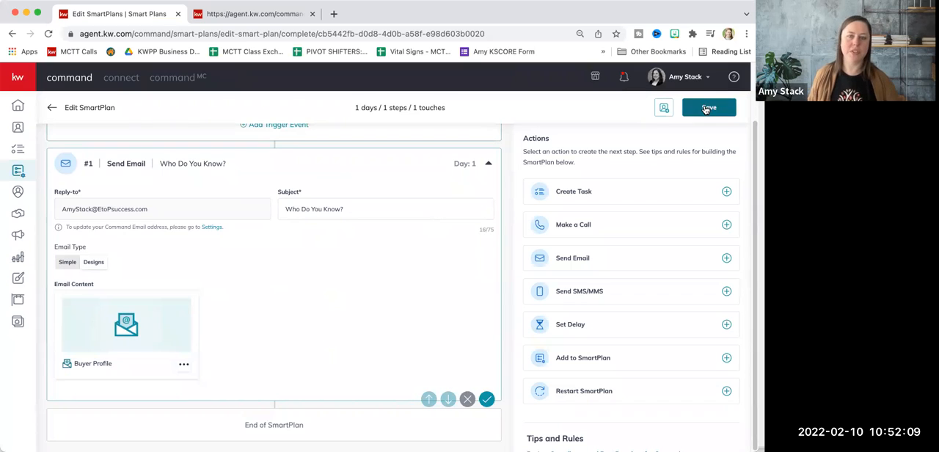
pyautogui.click(664, 108)
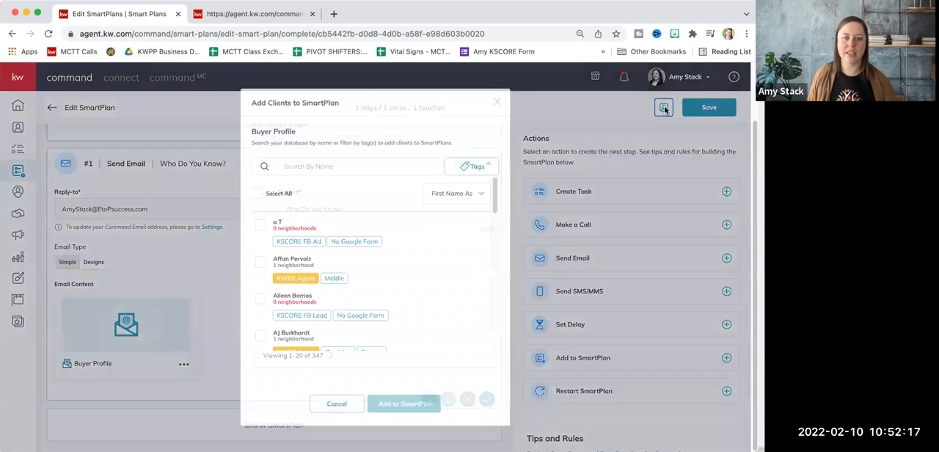
pyautogui.click(382, 160)
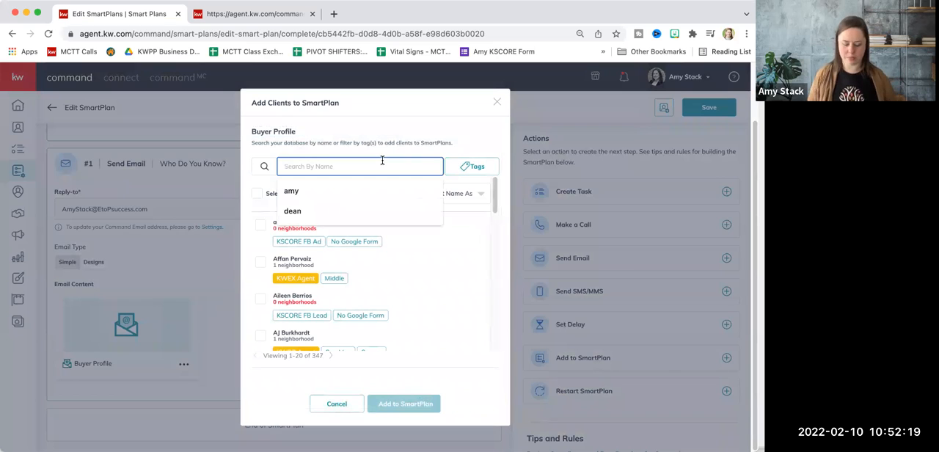
pyautogui.write('kel')
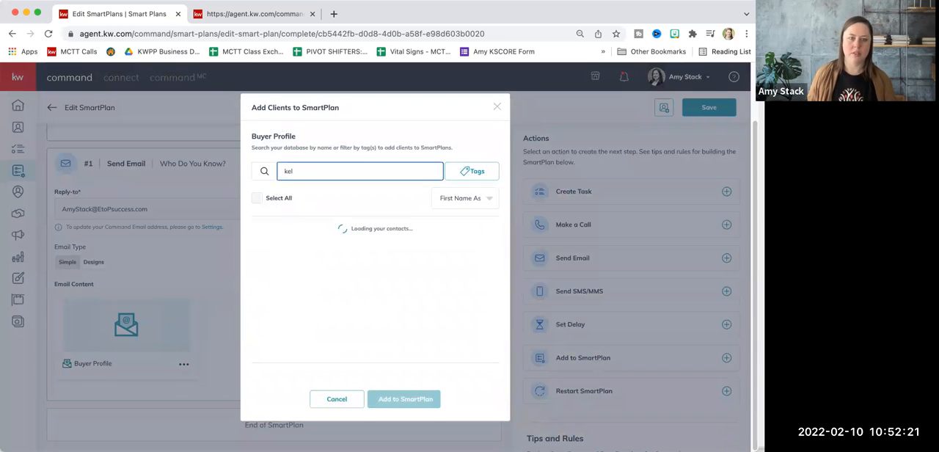
pyautogui.click(459, 168)
pyautogui.click(386, 171)
pyautogui.press('BackSpace')
pyautogui.press('BackSpace')
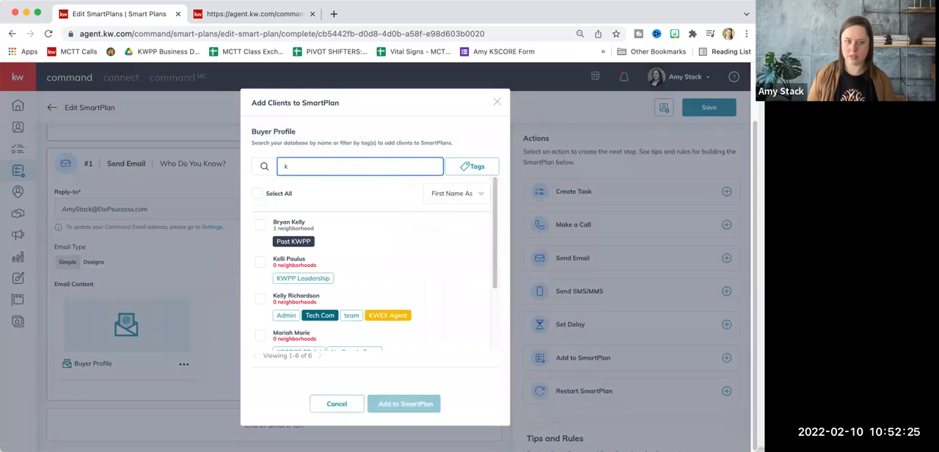
pyautogui.press('BackSpace')
# Filter the client list by the Cap Mar tag and select all matching contacts
pyautogui.click(456, 165)
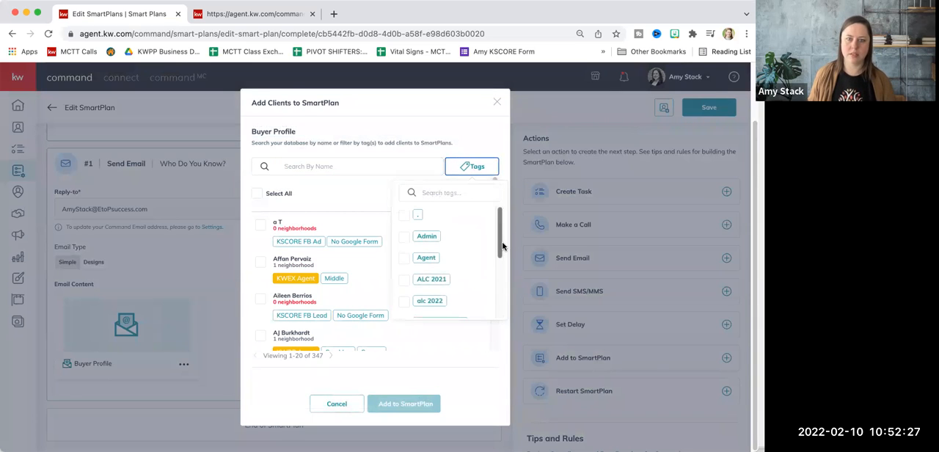
pyautogui.click(404, 259)
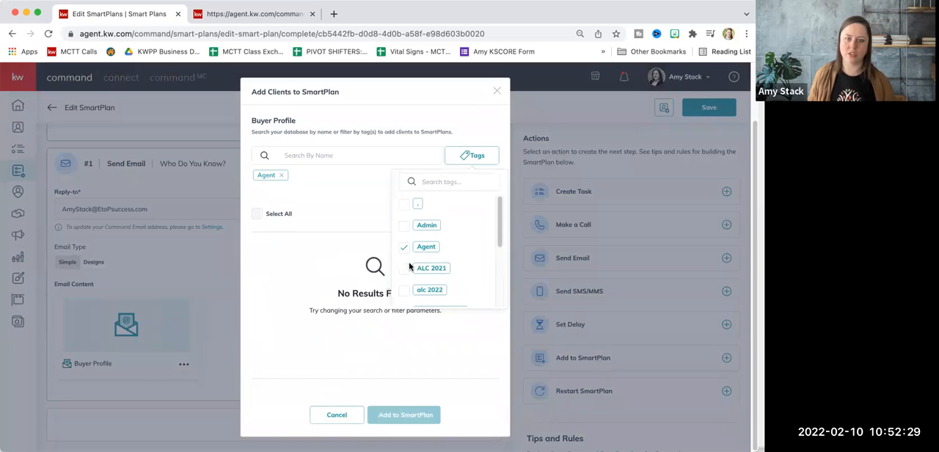
pyautogui.click(404, 246)
pyautogui.scroll(-4, 409, 261)
pyautogui.scroll(-5, 411, 261)
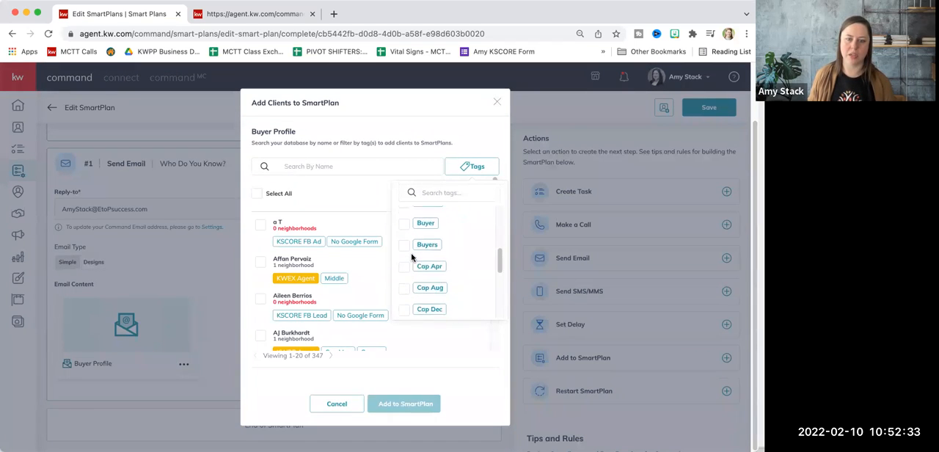
pyautogui.click(405, 248)
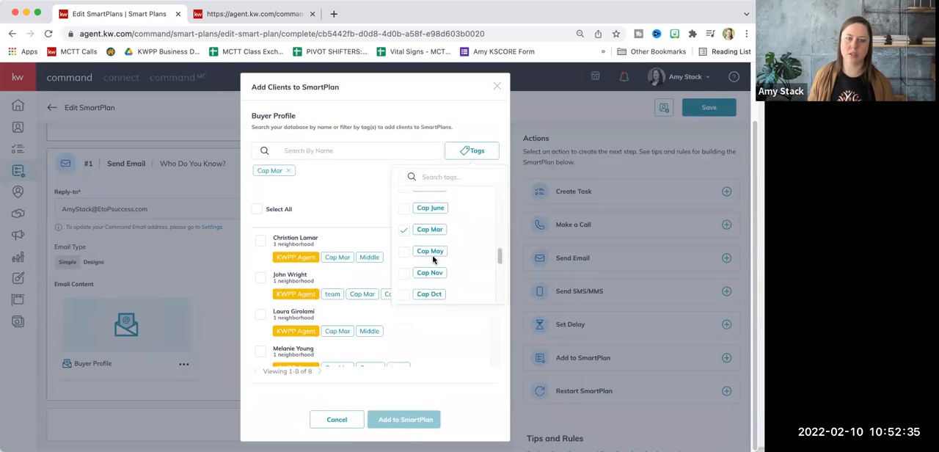
pyautogui.click(371, 218)
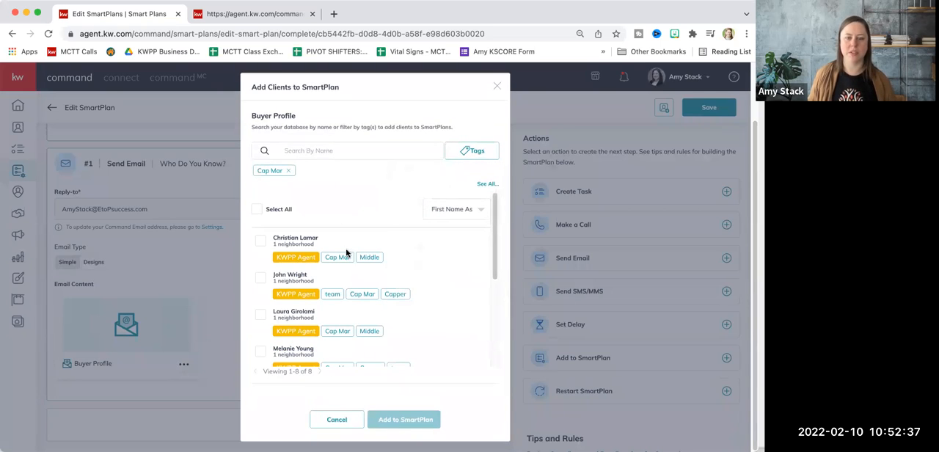
pyautogui.scroll(-5, 347, 252)
pyautogui.scroll(5, 347, 249)
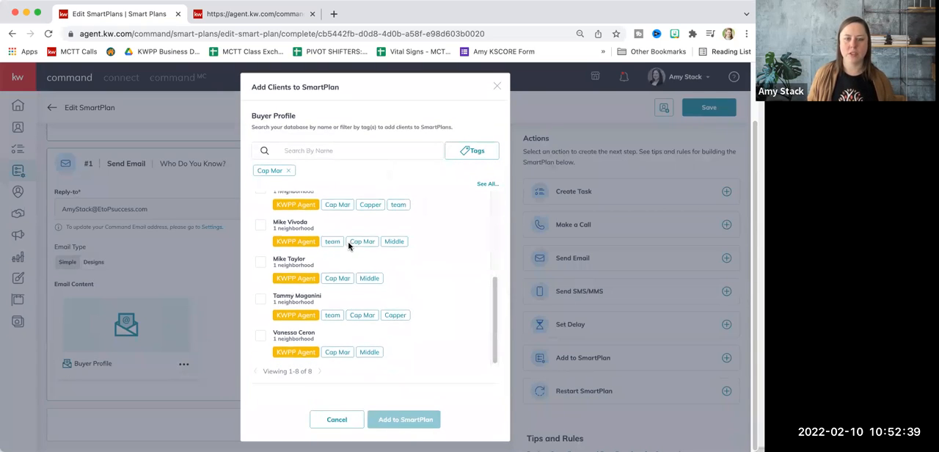
pyautogui.scroll(-2, 359, 292)
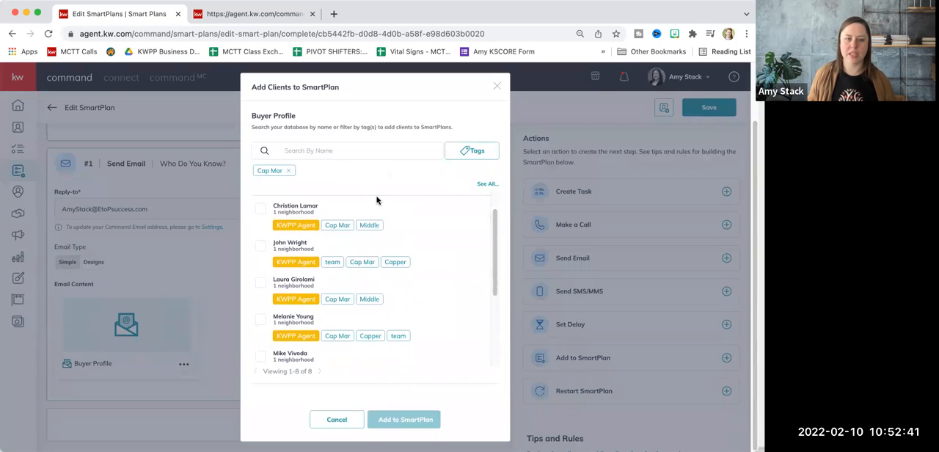
pyautogui.scroll(2, 344, 242)
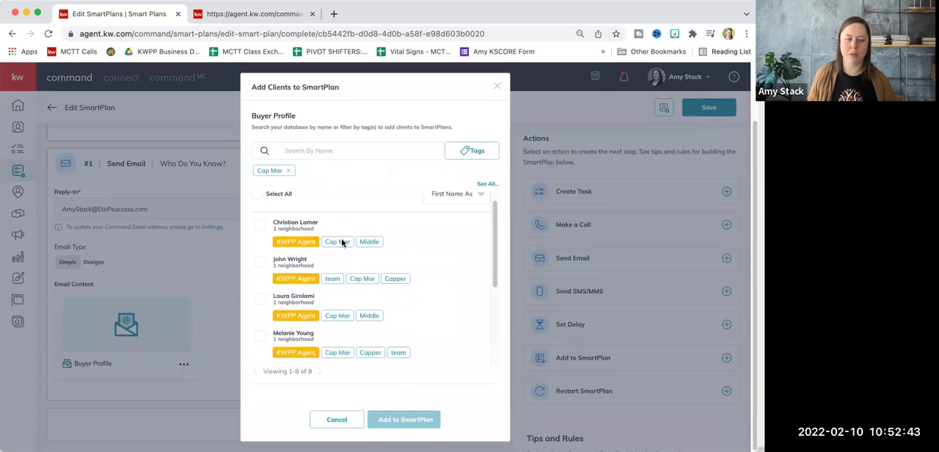
pyautogui.click(257, 212)
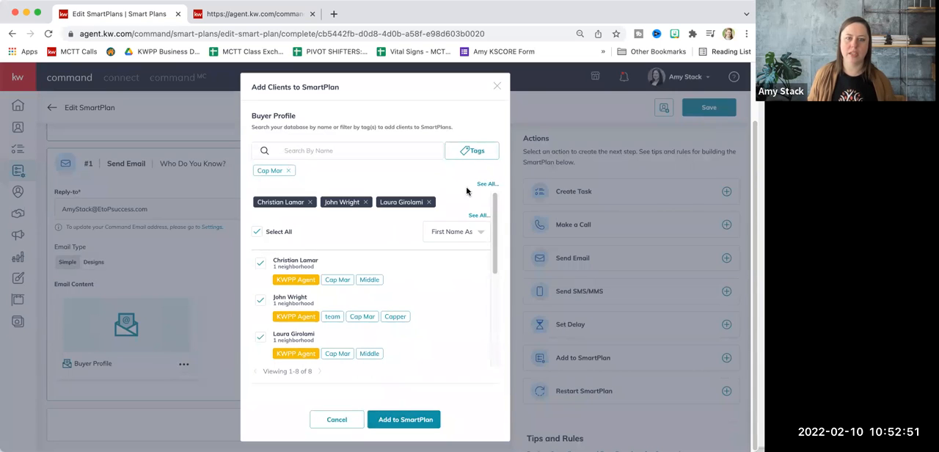
# Add the Cap Nov tag to the client filter and select all contacts listed
pyautogui.click(465, 151)
pyautogui.scroll(-8, 408, 250)
pyautogui.click(405, 273)
pyautogui.click(254, 234)
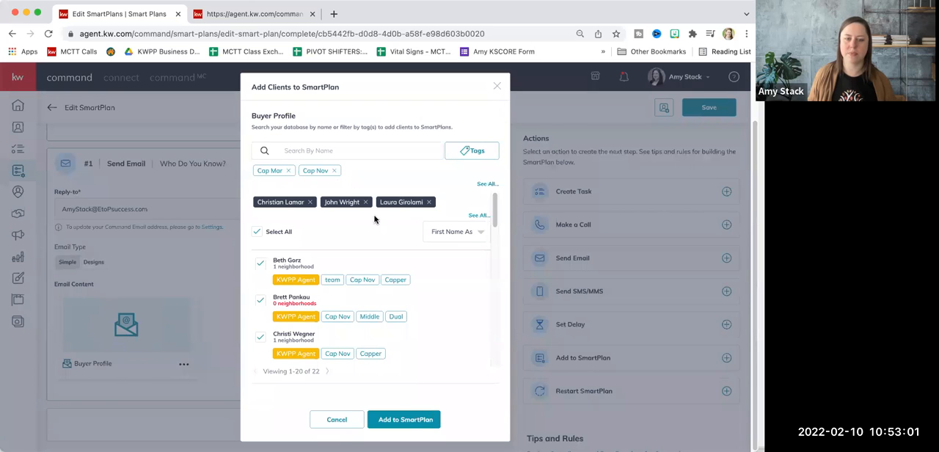
# Try the start options for the selected contacts, including a stagger of 5 per day and Start all now, and close without adding them
pyautogui.click(405, 420)
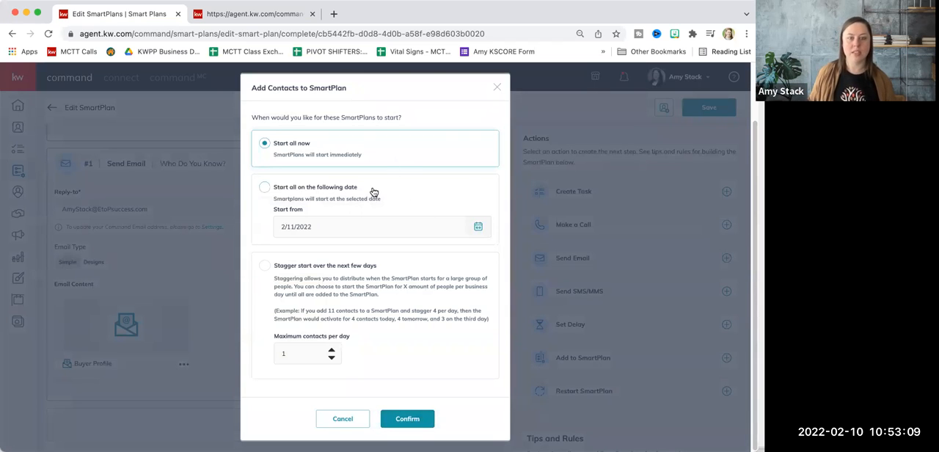
pyautogui.click(266, 267)
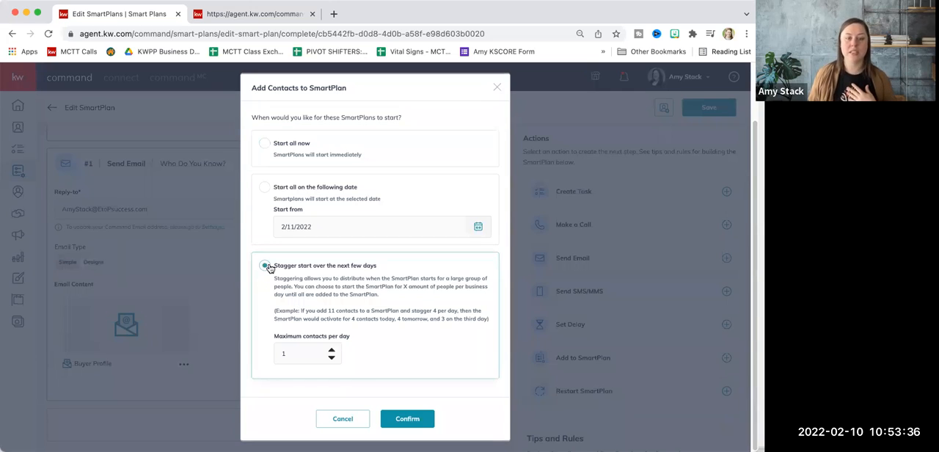
pyautogui.click(331, 351)
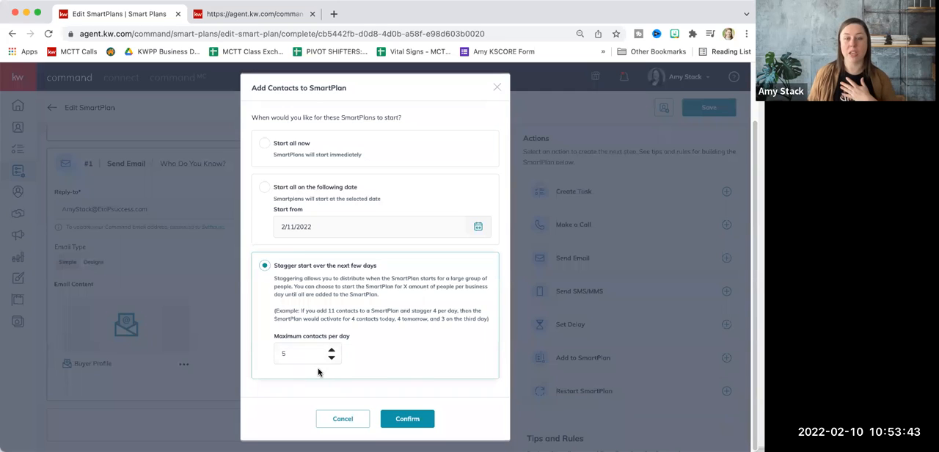
pyautogui.click(265, 143)
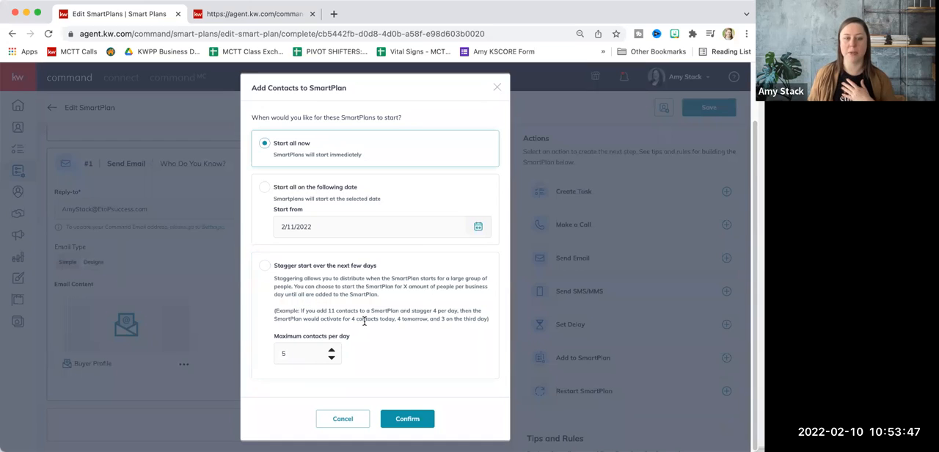
pyautogui.click(420, 419)
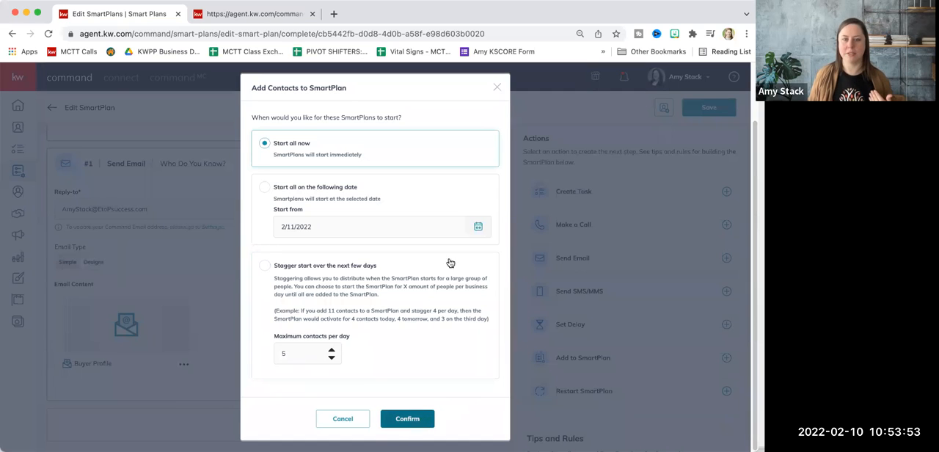
pyautogui.click(498, 91)
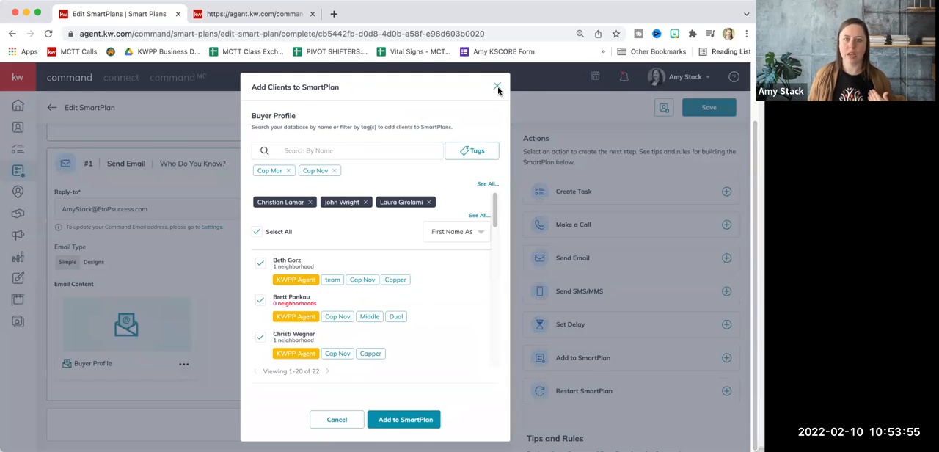
pyautogui.click(498, 91)
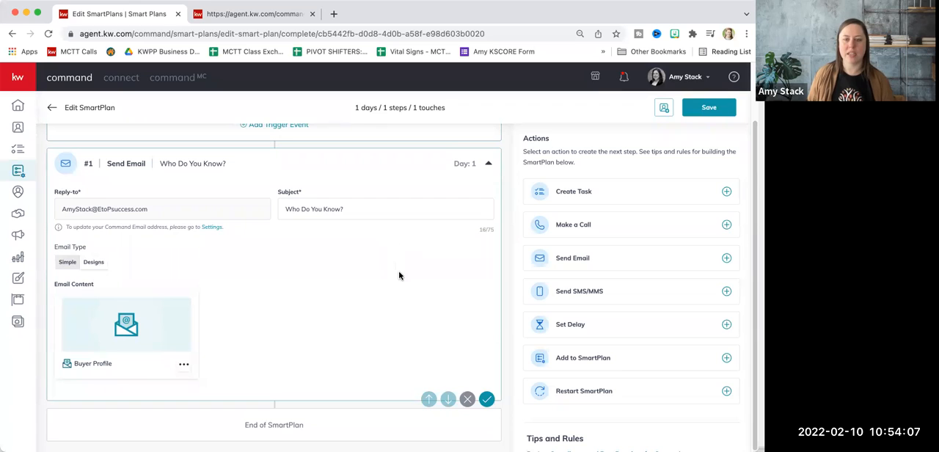
# Add a Send SMS/MMS step after the email and try to save the SmartPlan with its text left empty
pyautogui.click(595, 297)
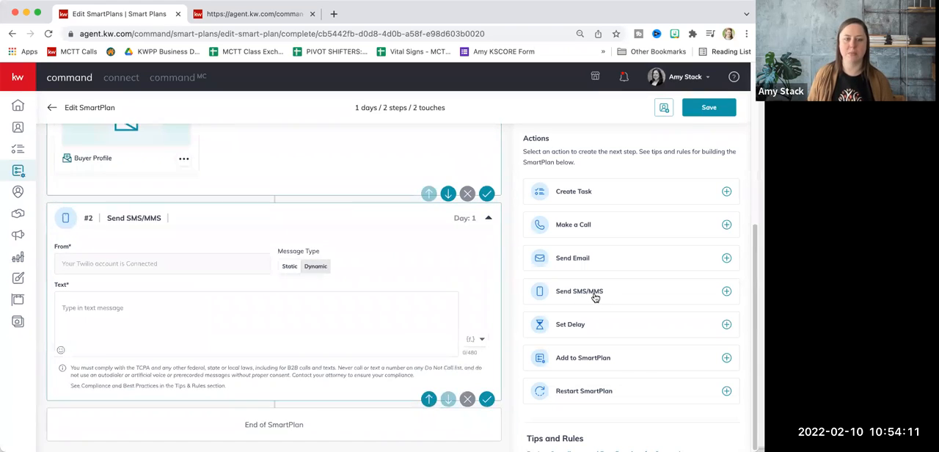
pyautogui.click(154, 320)
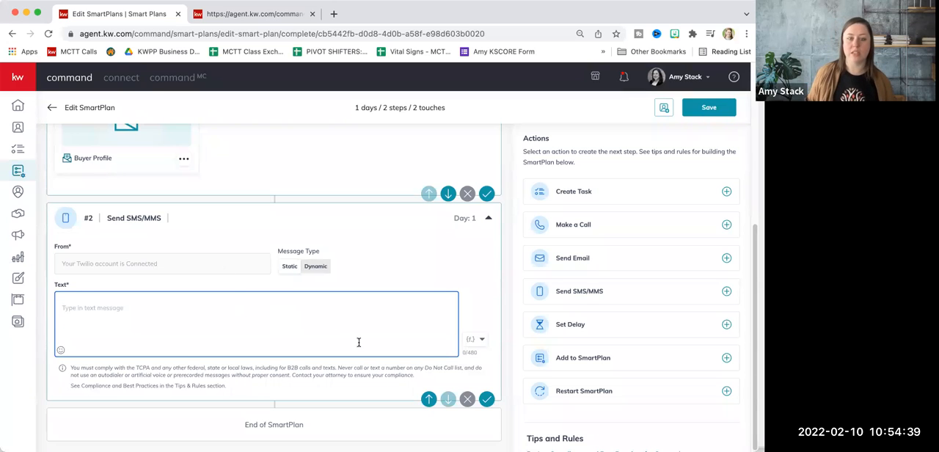
pyautogui.scroll(5, 358, 342)
pyautogui.scroll(-2, 357, 341)
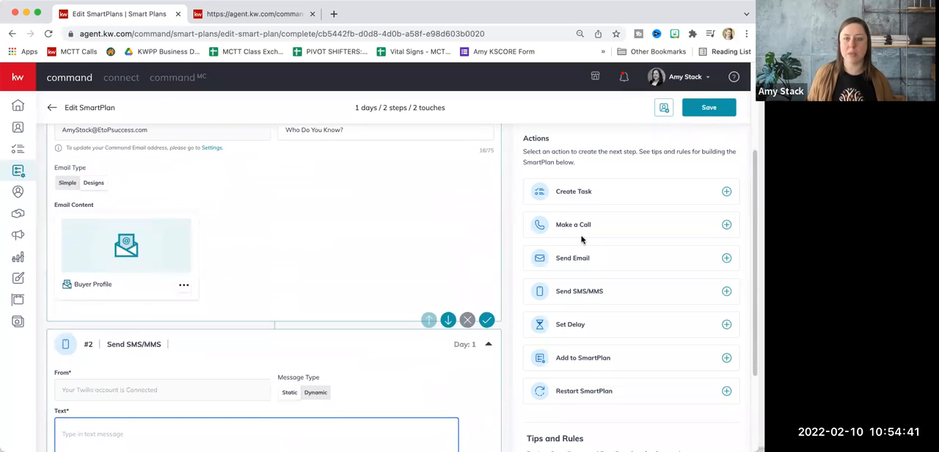
pyautogui.click(708, 115)
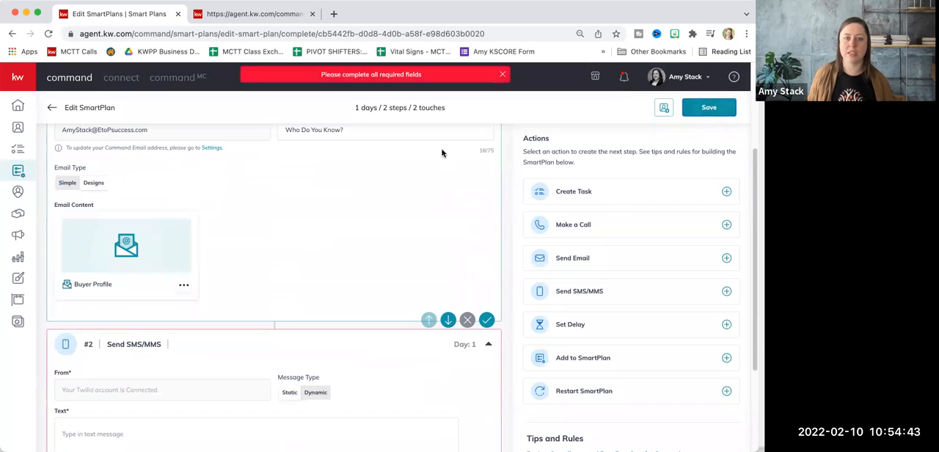
# Remove the empty Send SMS/MMS step from the SmartPlan and save the plan
pyautogui.scroll(-2, 346, 258)
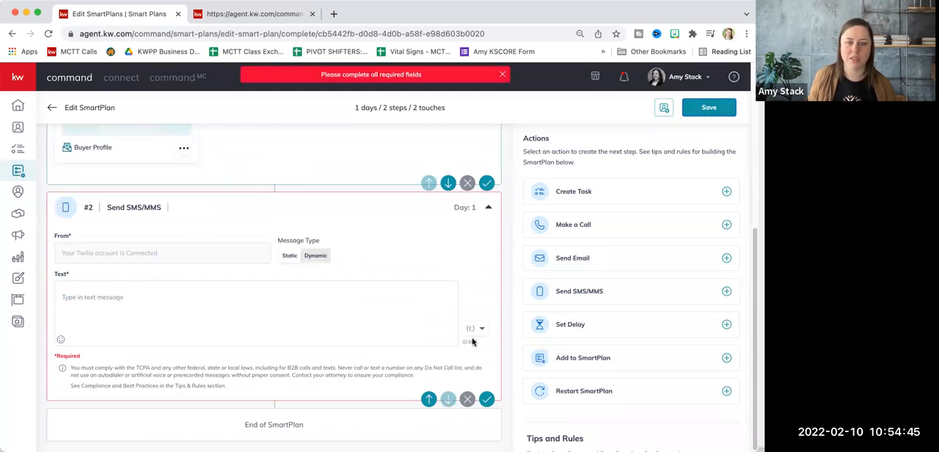
pyautogui.click(467, 400)
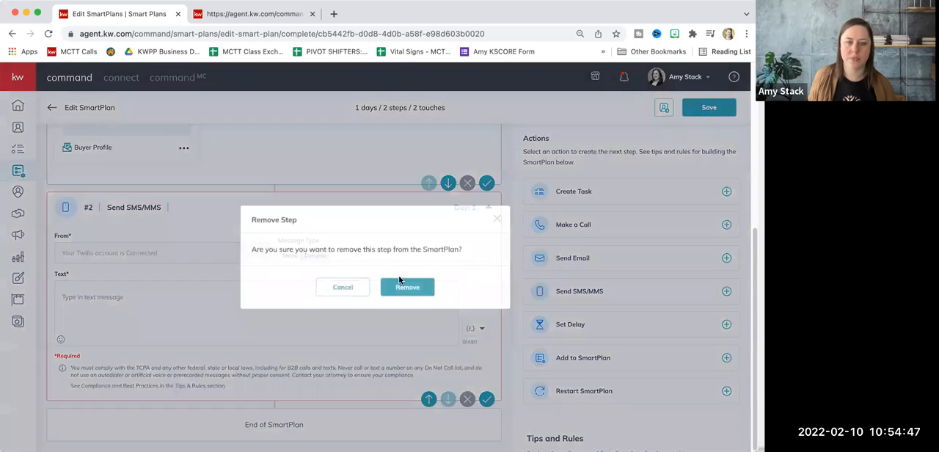
pyautogui.click(407, 287)
pyautogui.click(708, 112)
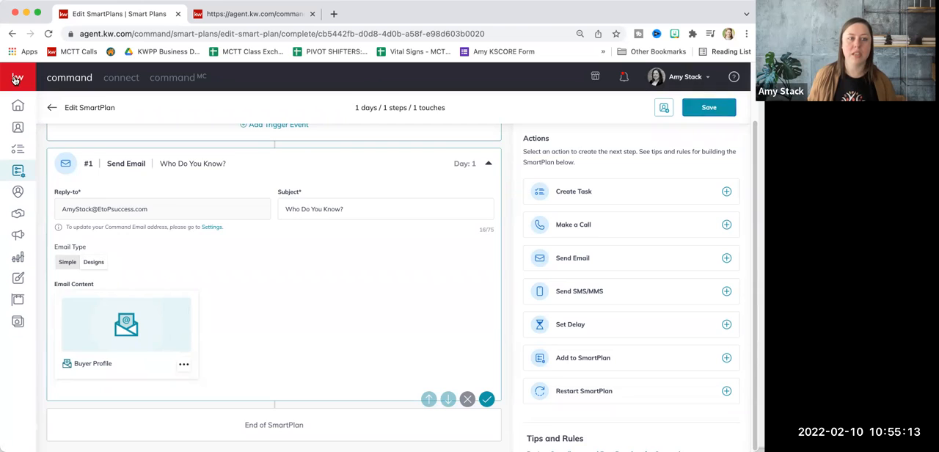
# Open the email metrics report and set its month to Jan 2022
pyautogui.moveTo(15, 86)
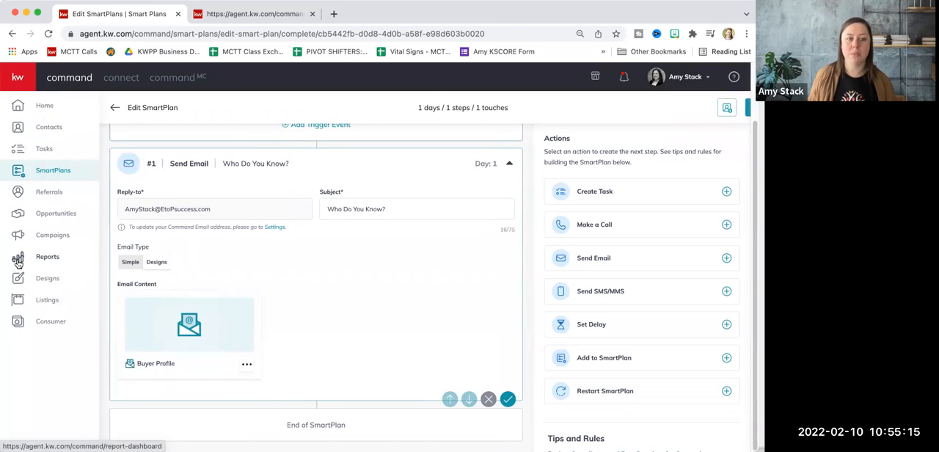
pyautogui.click(46, 260)
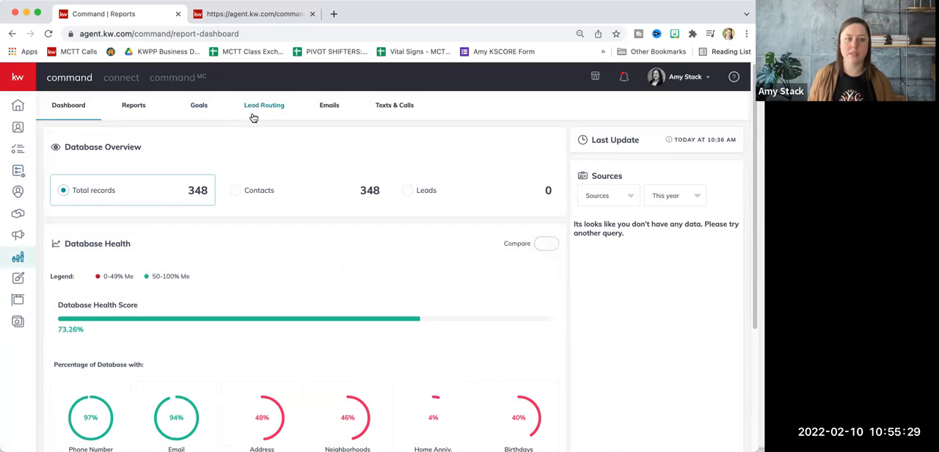
pyautogui.click(324, 108)
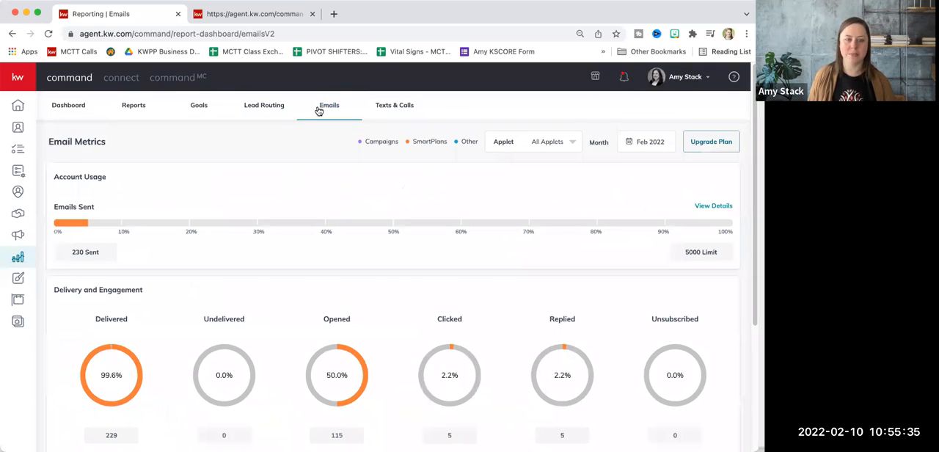
pyautogui.click(641, 143)
pyautogui.click(626, 195)
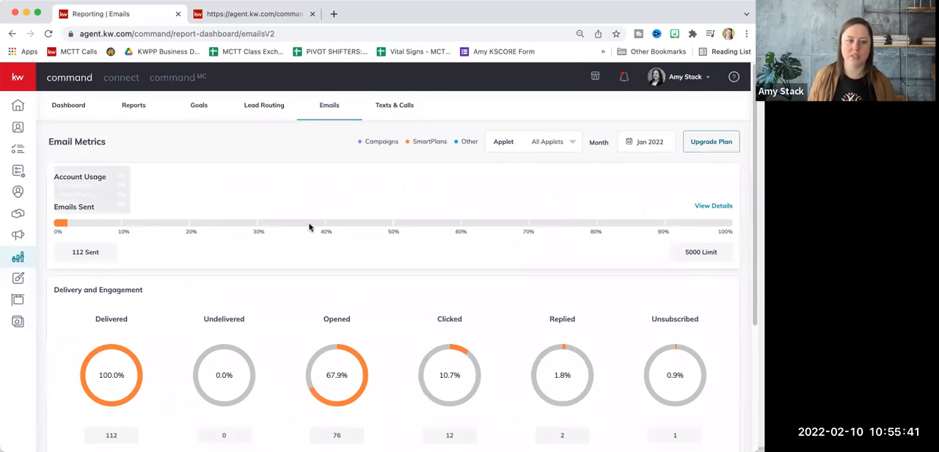
# Examine the January email usage and engagement metrics, including the details of the unsubscribed and replied emails
pyautogui.scroll(-1, 232, 202)
pyautogui.scroll(-2, 233, 199)
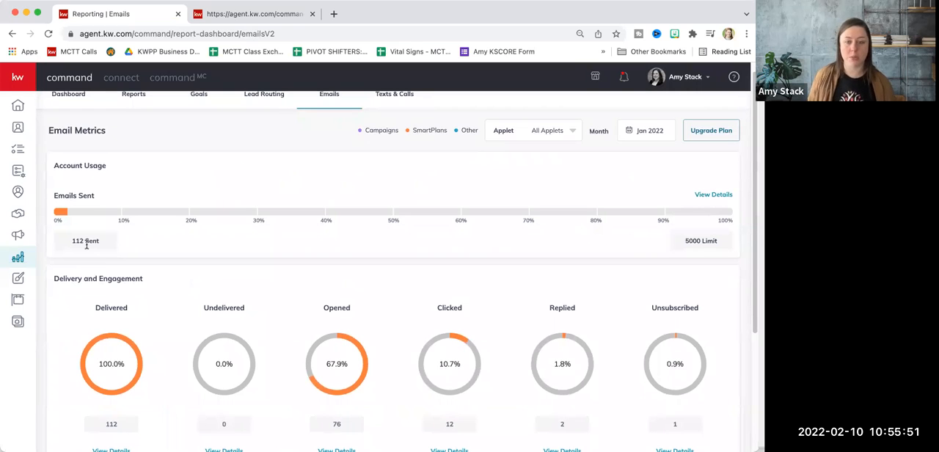
pyautogui.moveTo(64, 214)
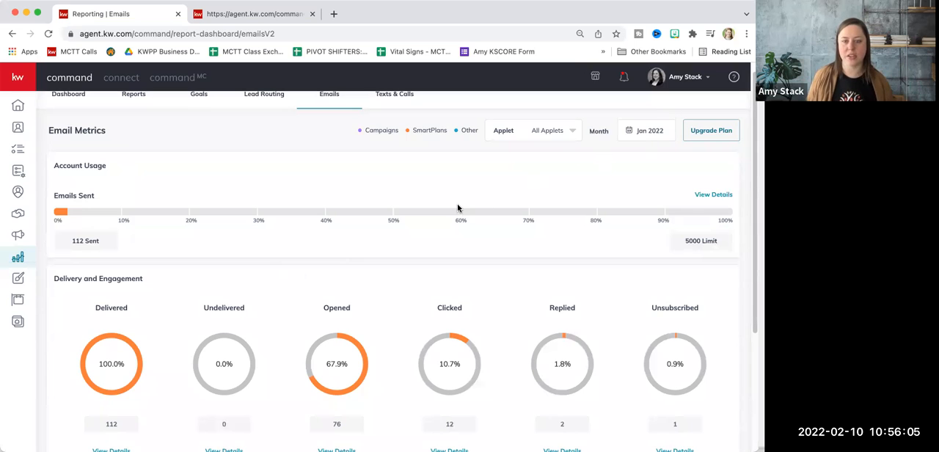
pyautogui.scroll(-3, 457, 208)
pyautogui.scroll(-1, 432, 212)
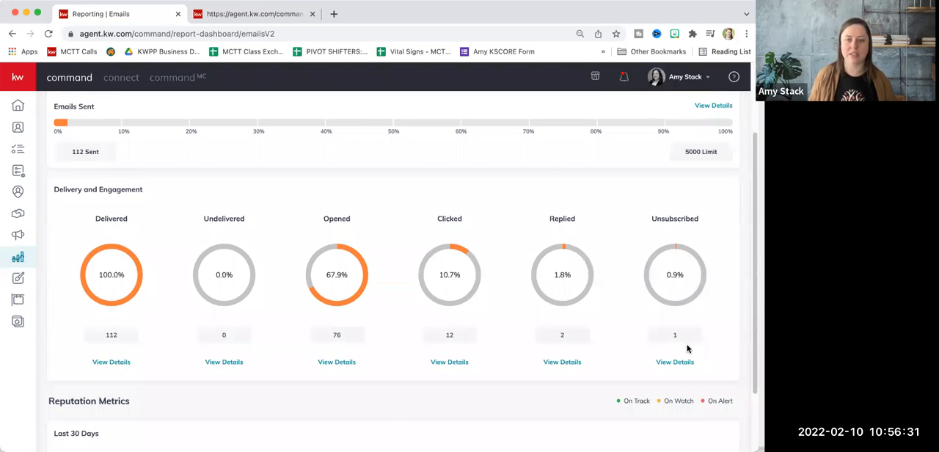
pyautogui.click(670, 363)
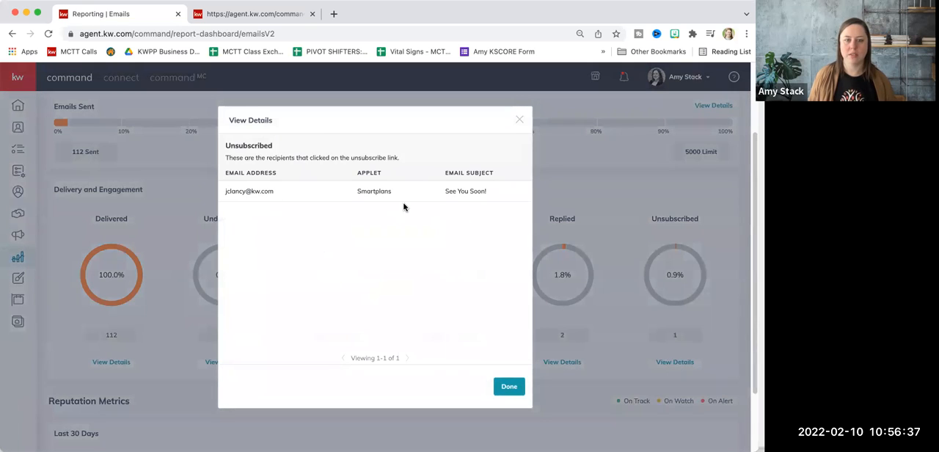
pyautogui.click(519, 121)
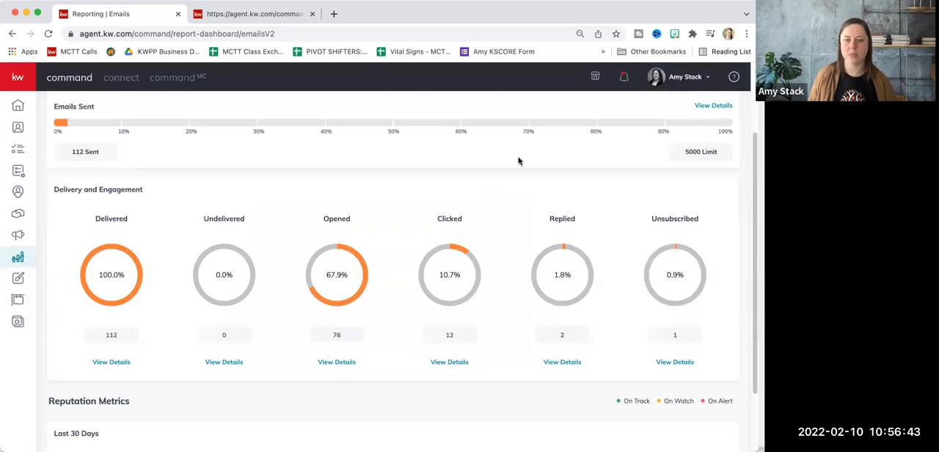
pyautogui.click(565, 367)
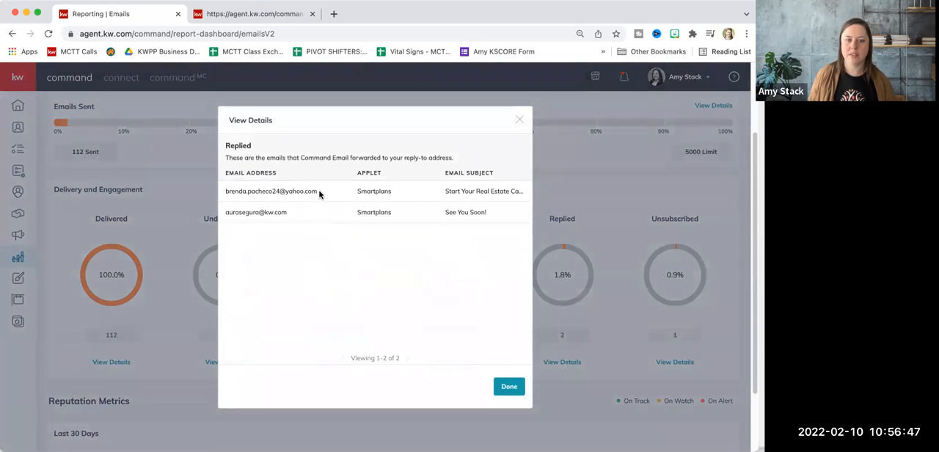
pyautogui.click(521, 121)
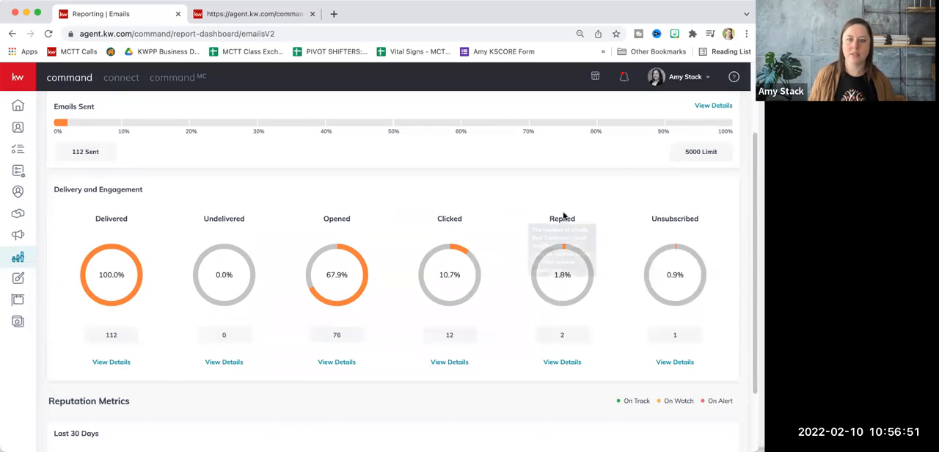
# Switch the email metrics to Feb 2022 and examine the details of the replied emails
pyautogui.scroll(3, 325, 264)
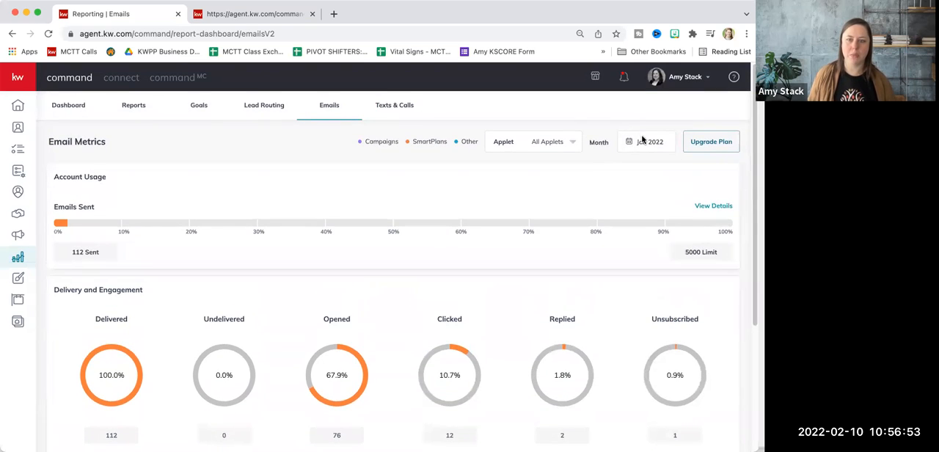
pyautogui.click(642, 140)
pyautogui.click(650, 196)
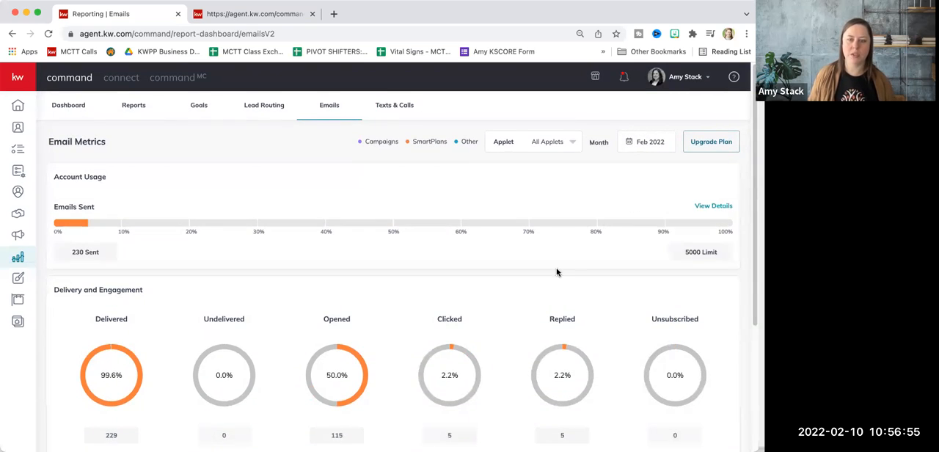
pyautogui.scroll(-1, 516, 312)
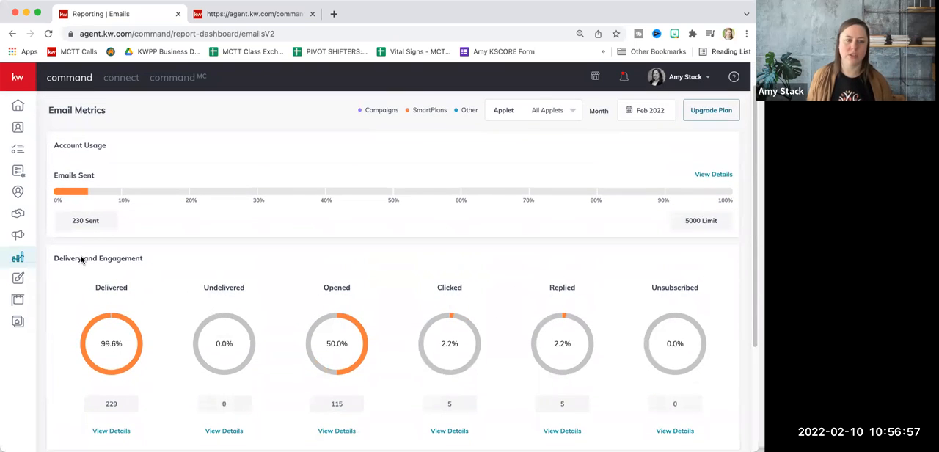
pyautogui.scroll(-1, 92, 236)
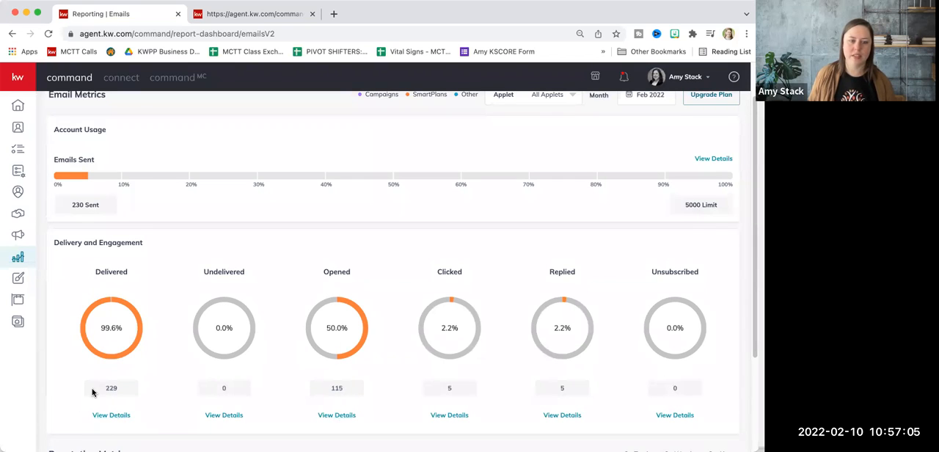
pyautogui.click(563, 416)
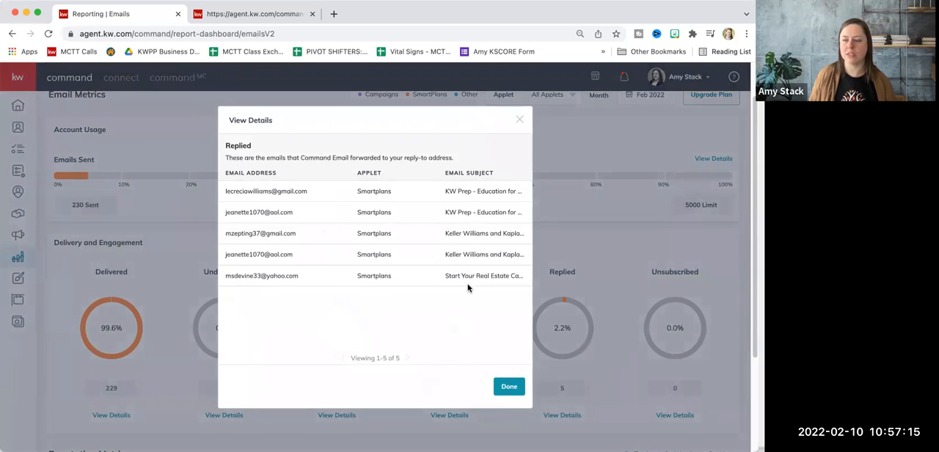
pyautogui.scroll(-2, 440, 315)
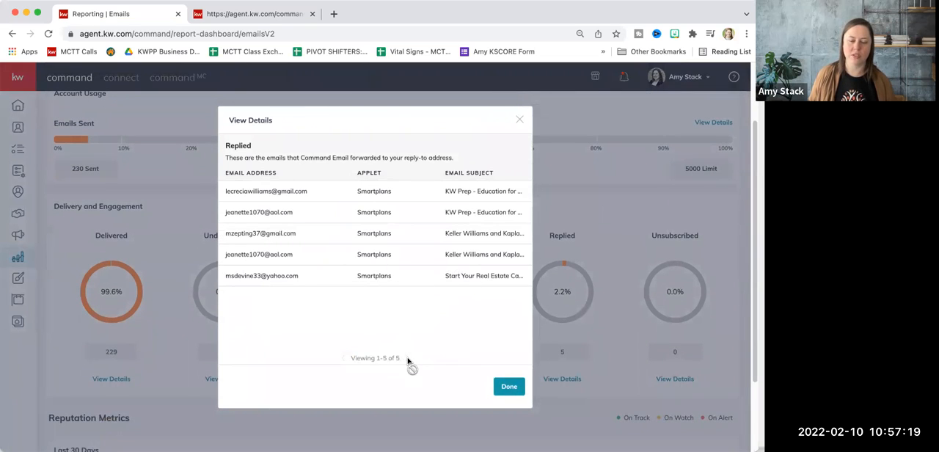
pyautogui.click(519, 118)
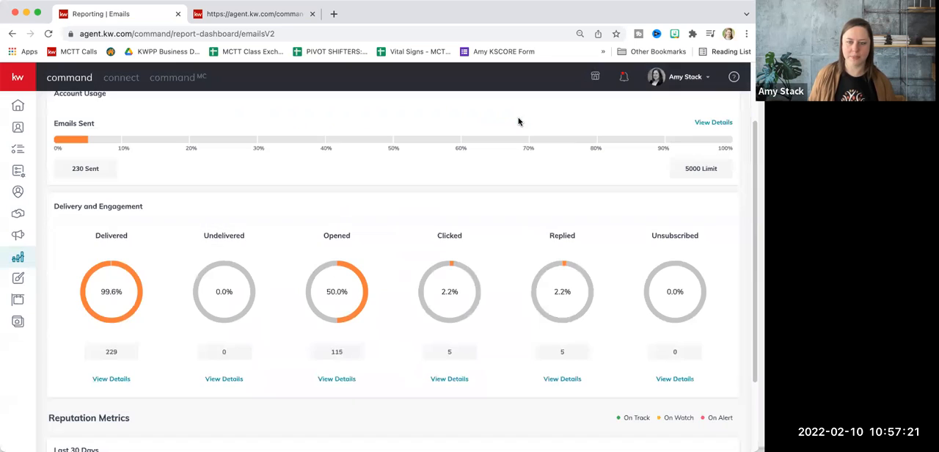
# Examine the recipient details for the February emails that were opened and clicked
pyautogui.scroll(-3, 462, 243)
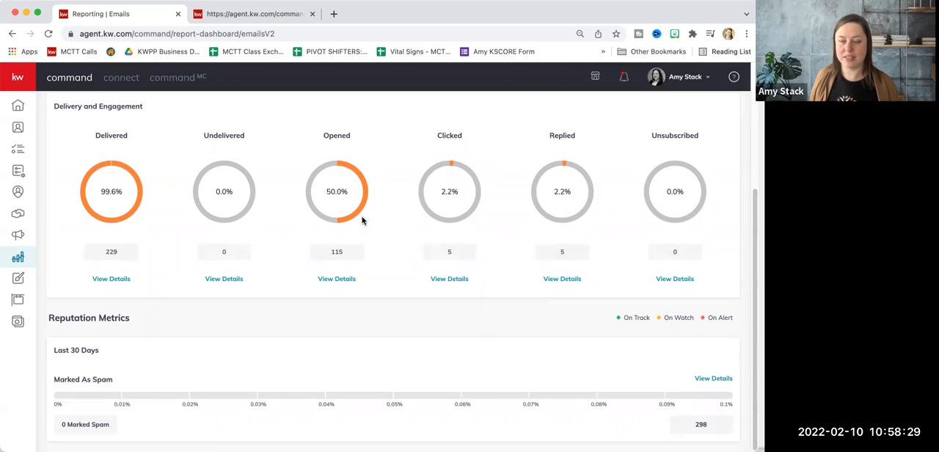
pyautogui.click(341, 283)
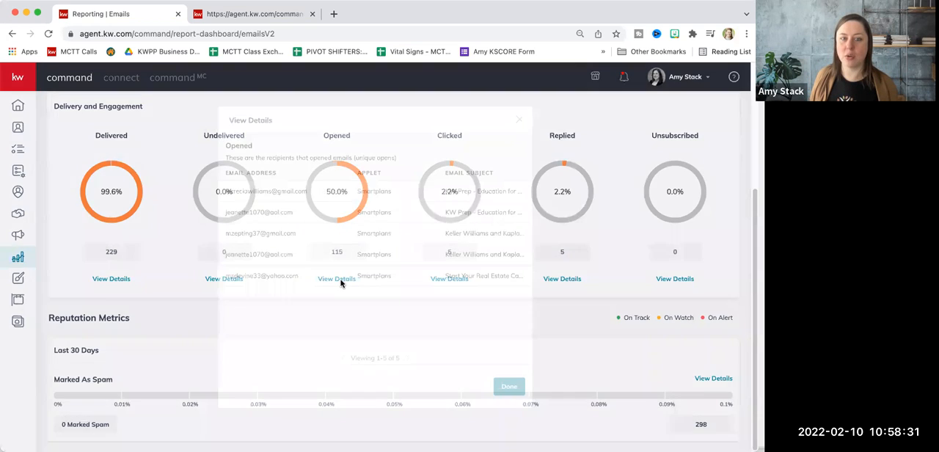
pyautogui.click(519, 119)
pyautogui.click(448, 280)
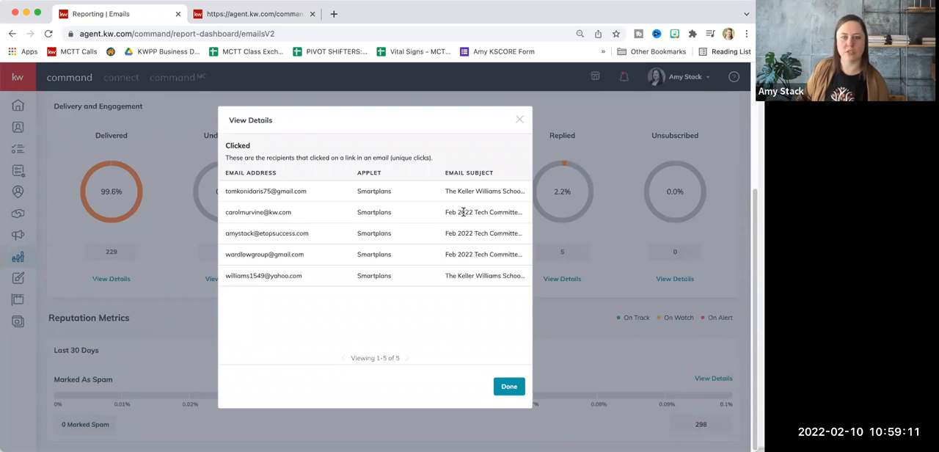
pyautogui.click(517, 121)
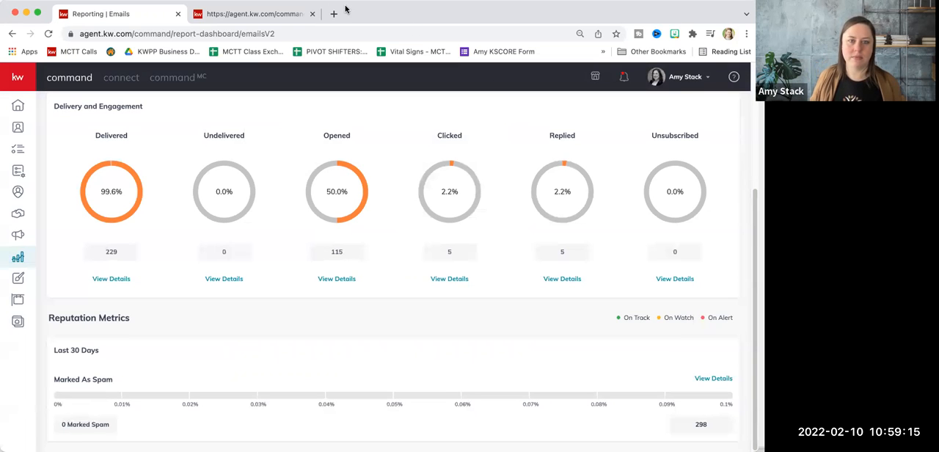